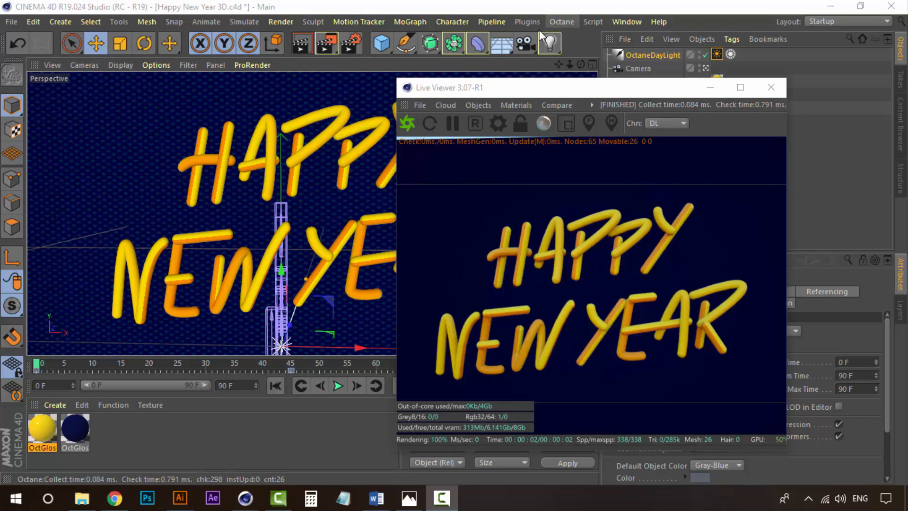
drag(551, 90, 568, 84)
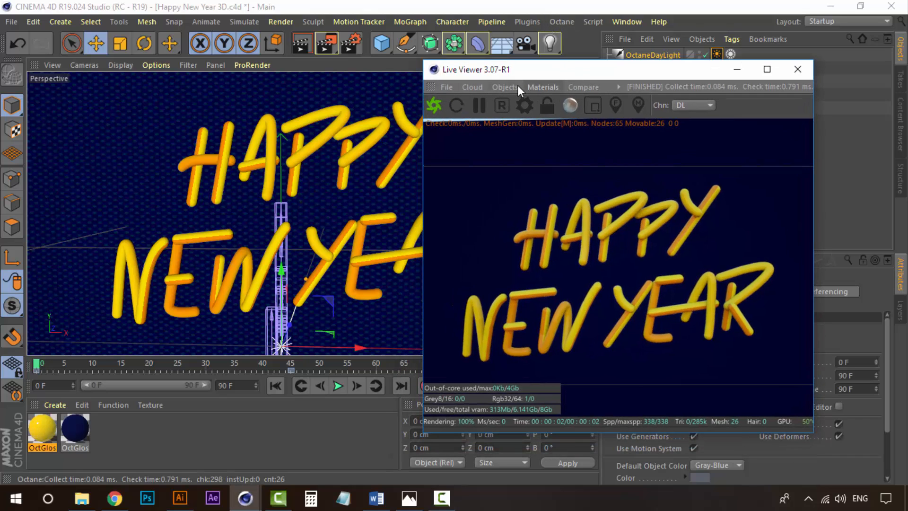
click(518, 85)
click(566, 68)
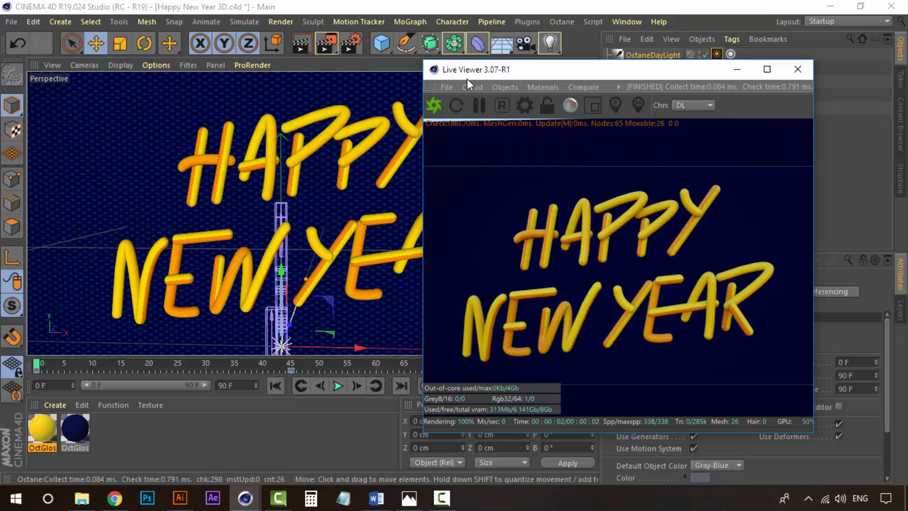
drag(467, 78, 501, 80)
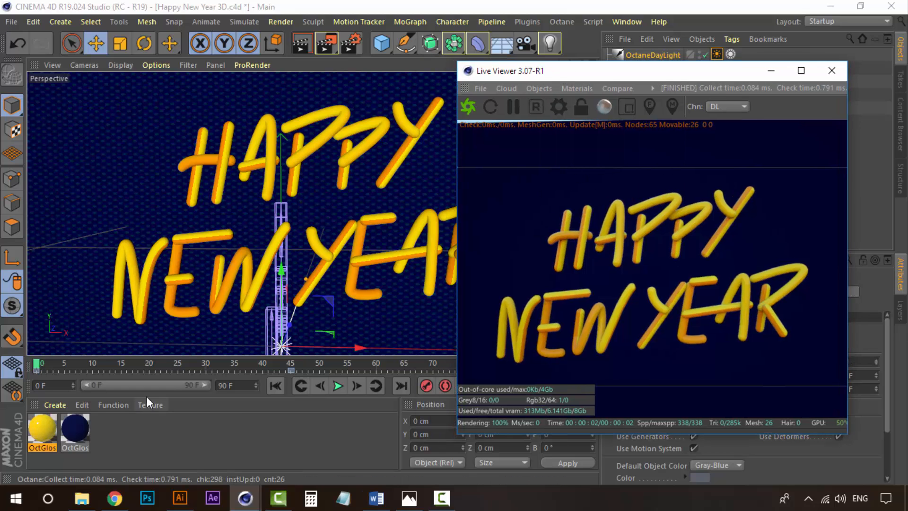
drag(677, 76, 723, 176)
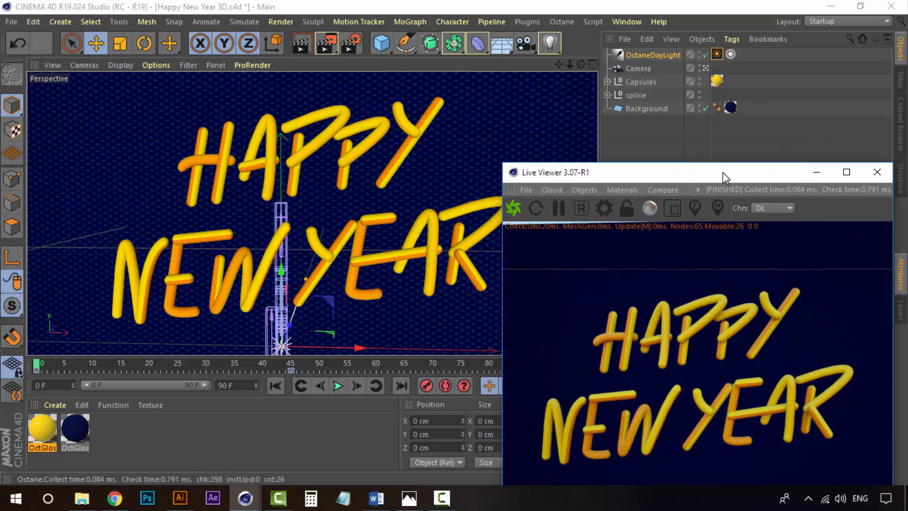
drag(645, 170, 609, 71)
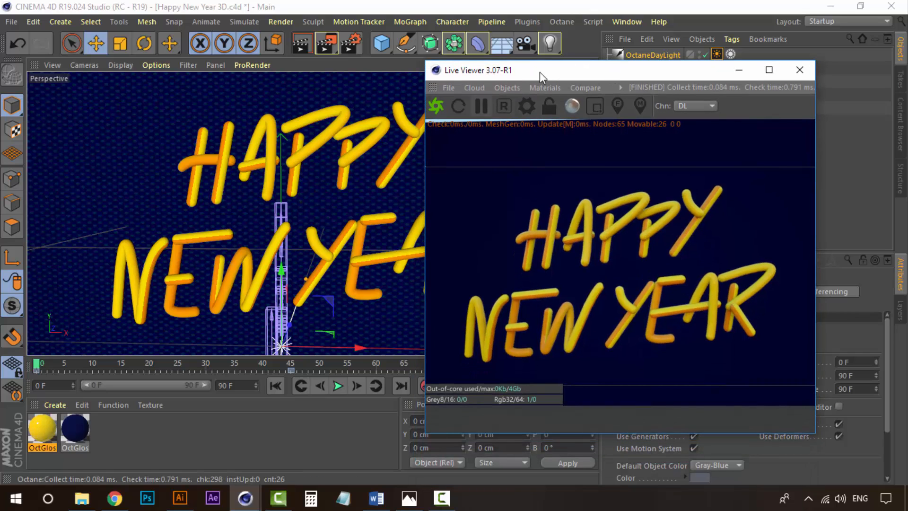
Try to add an Octane Arealight from the Live Viewer's Objects list.
drag(534, 78, 538, 78)
click(522, 87)
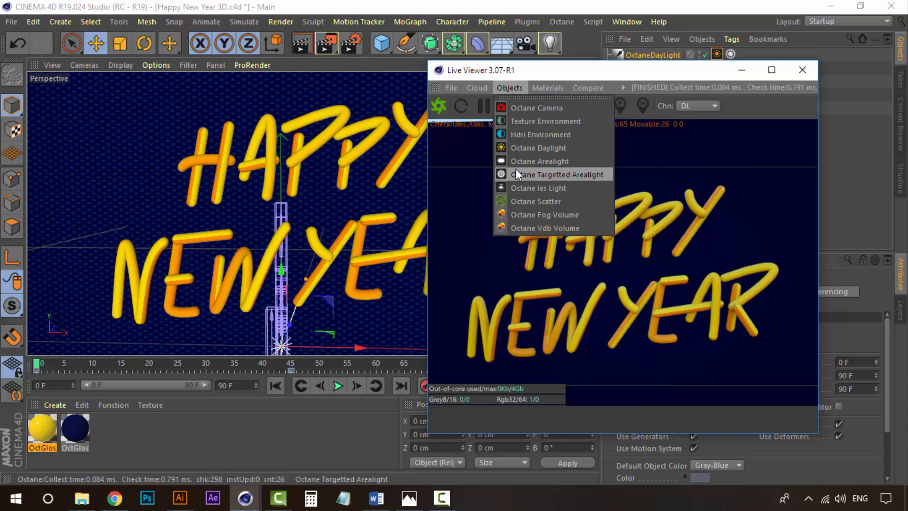
click(537, 161)
drag(560, 71, 519, 93)
Delete the OctaneDayLight object from the scene.
click(659, 56)
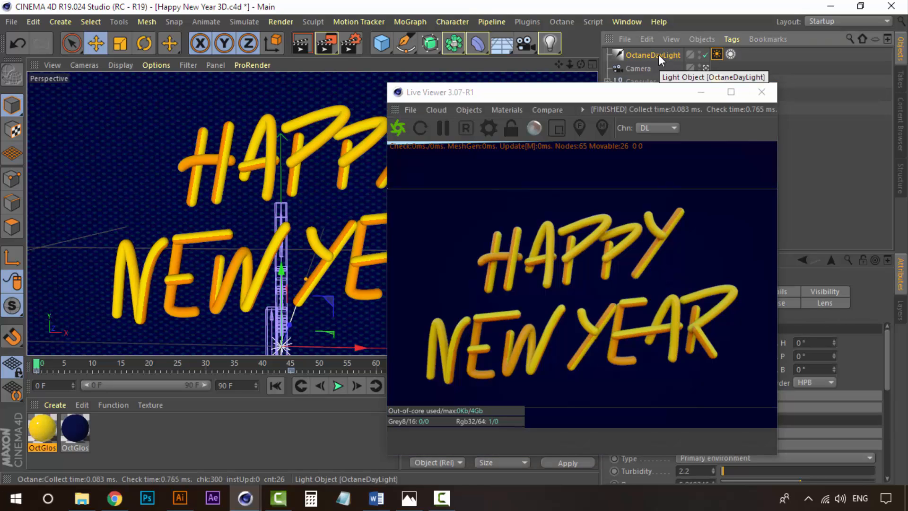
key(Delete)
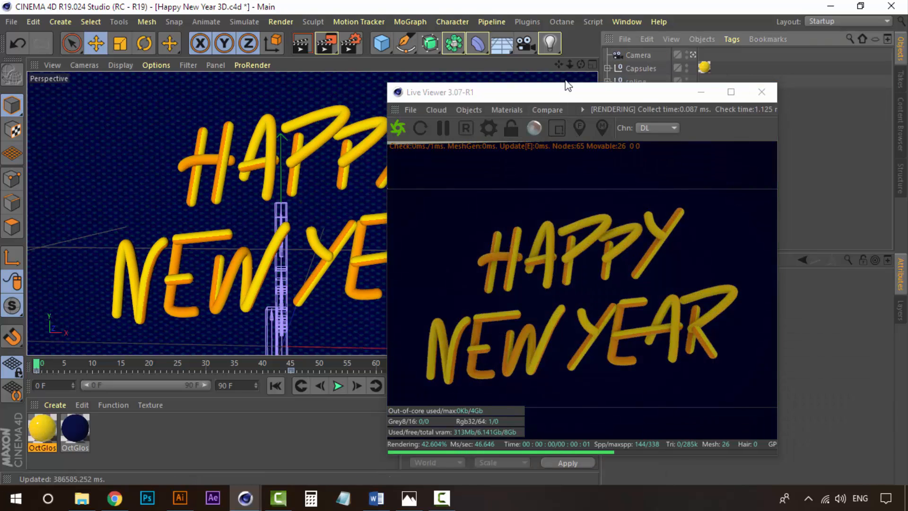
Add an Octane Arealight to the scene from the Live Viewer's Objects list.
drag(574, 91, 578, 92)
click(513, 90)
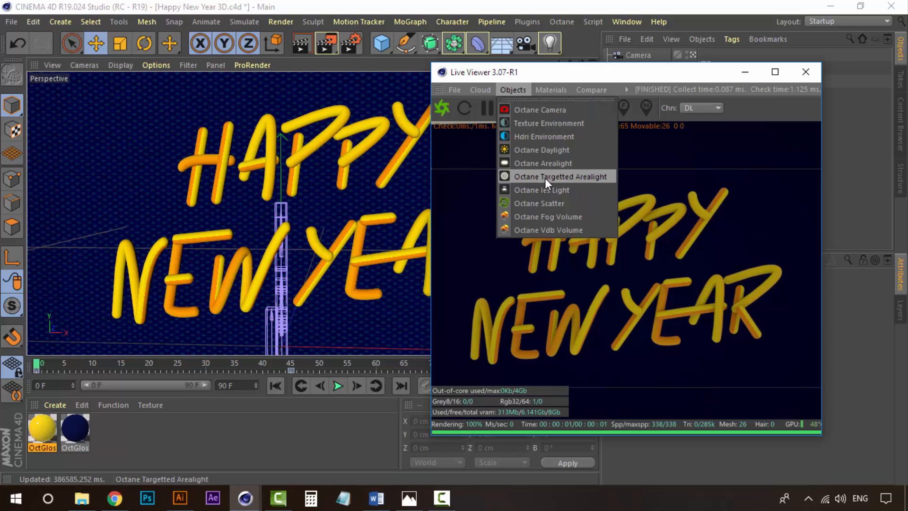
click(575, 163)
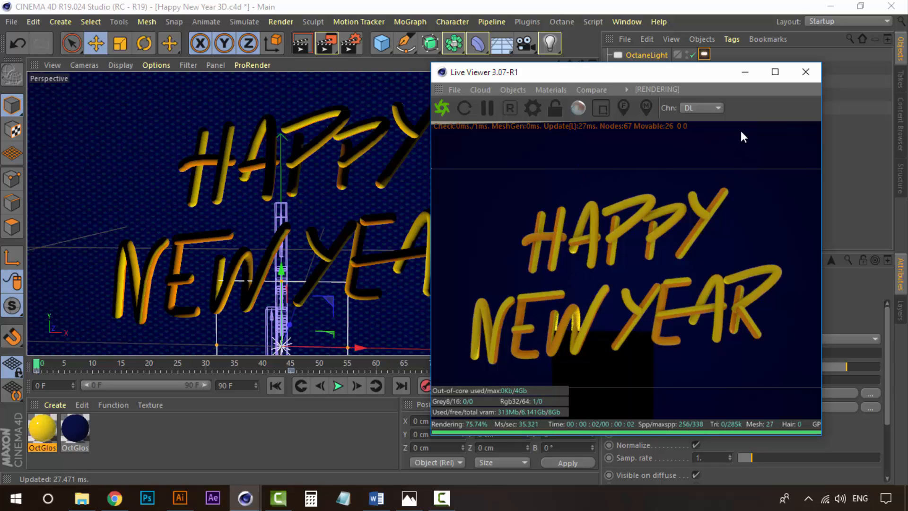
Move the Octane area light up and in front of the text, to about Y 211 cm and Z -244 cm.
click(741, 79)
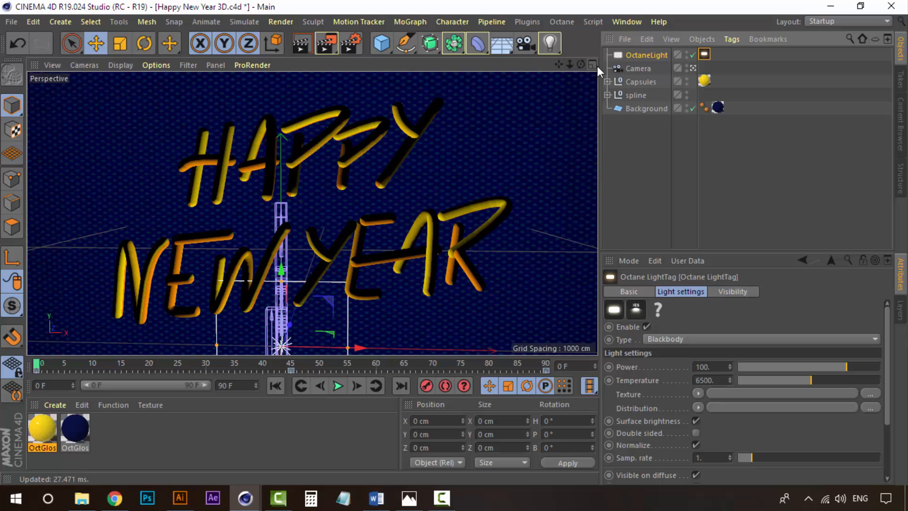
click(693, 68)
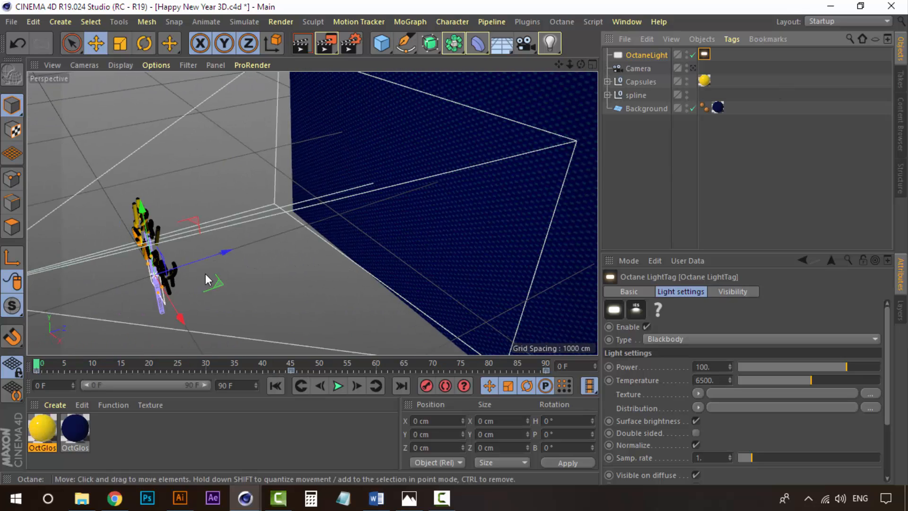
alt+drag(204, 273, 273, 236)
alt+right_drag(176, 289, 242, 245)
click(645, 54)
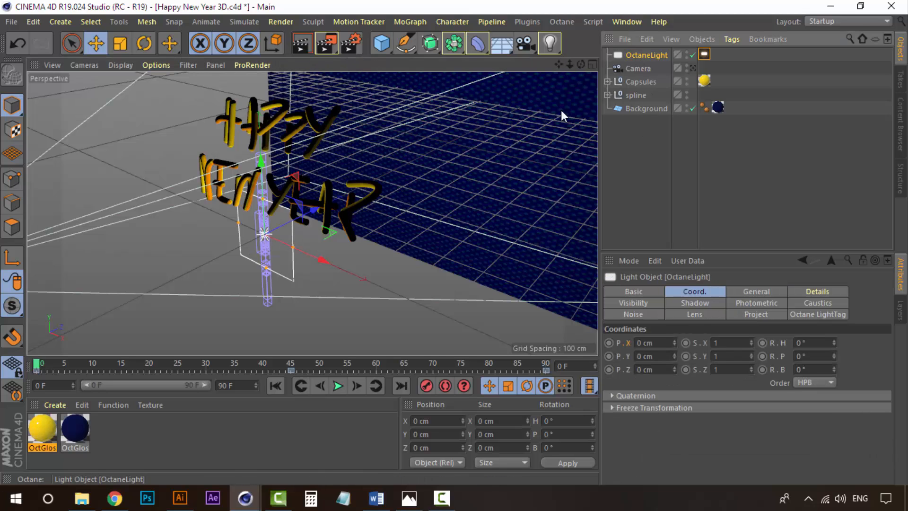
drag(308, 213, 230, 174)
click(692, 68)
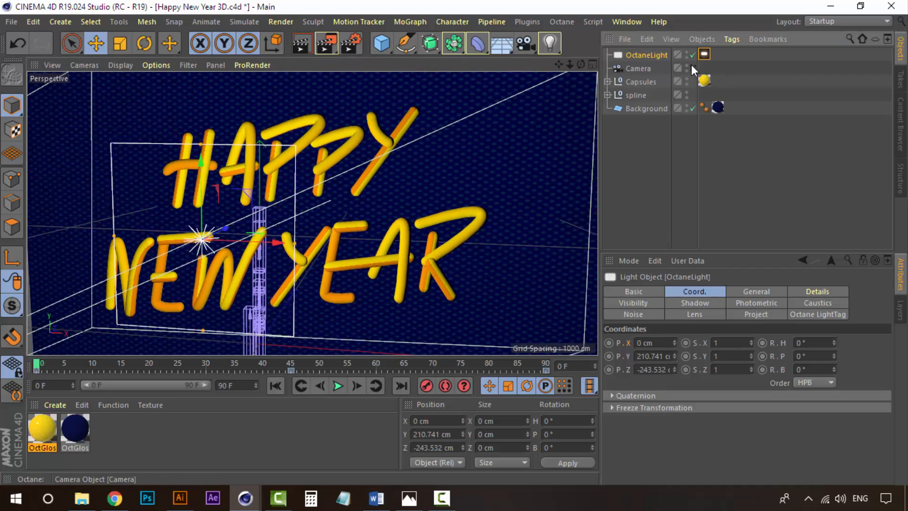
In the area light's Octane LightTag visibility settings, turn off camera visibility and shadow visibility.
mouse_move(245, 500)
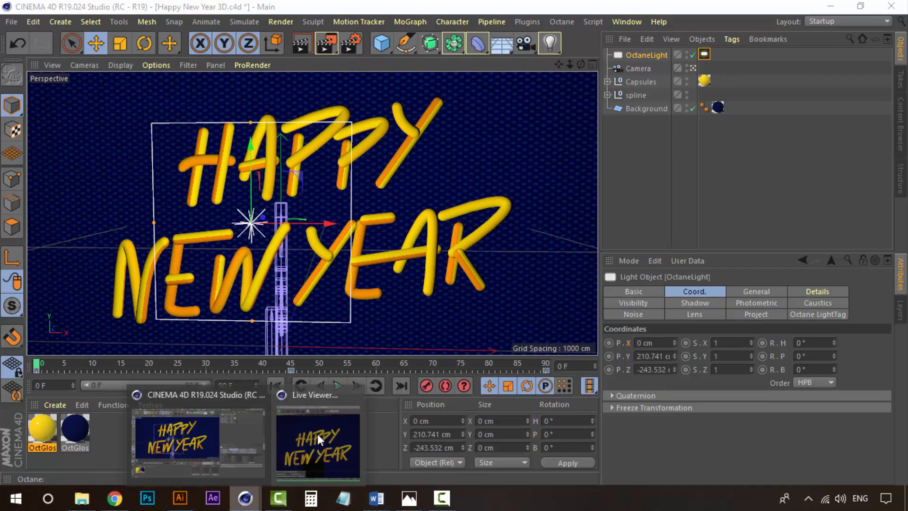
click(320, 440)
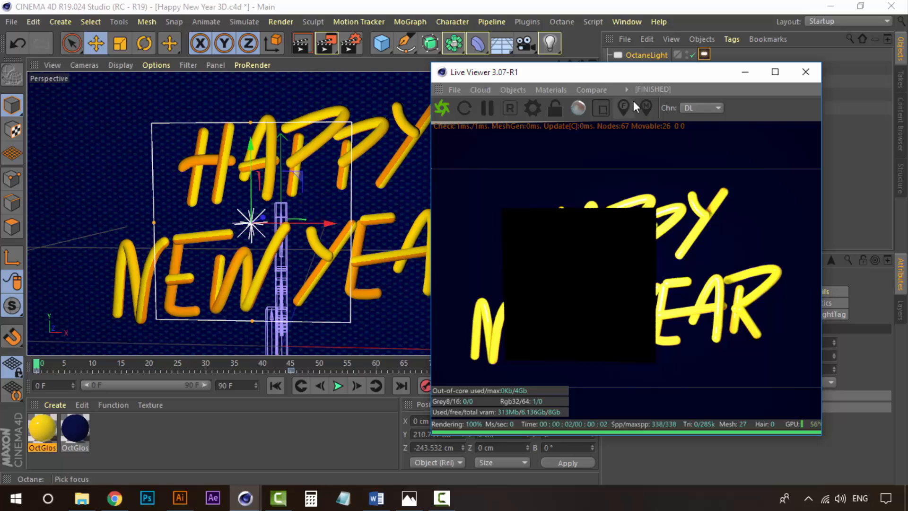
drag(636, 72, 351, 48)
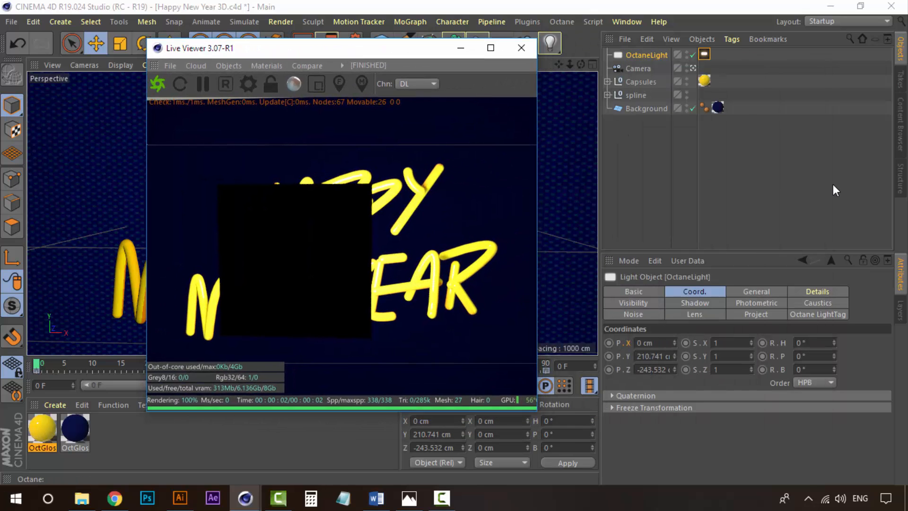
click(637, 152)
click(642, 56)
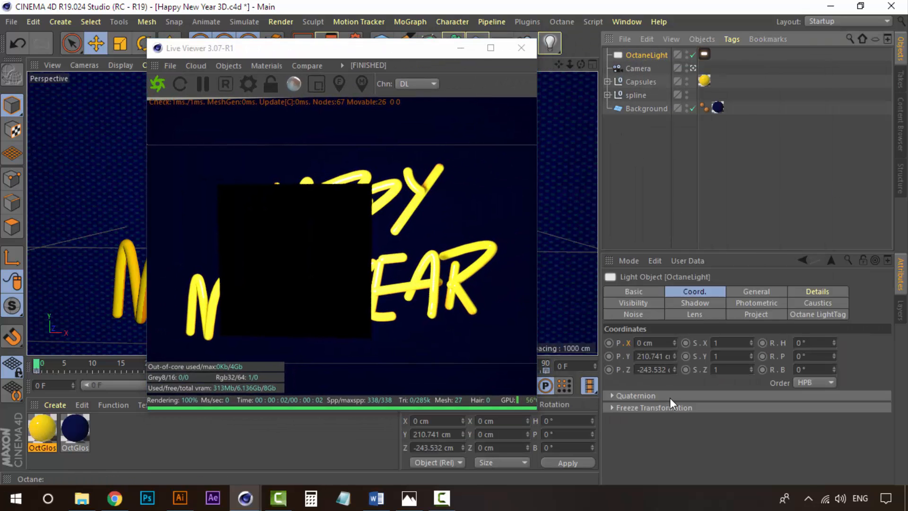
click(810, 315)
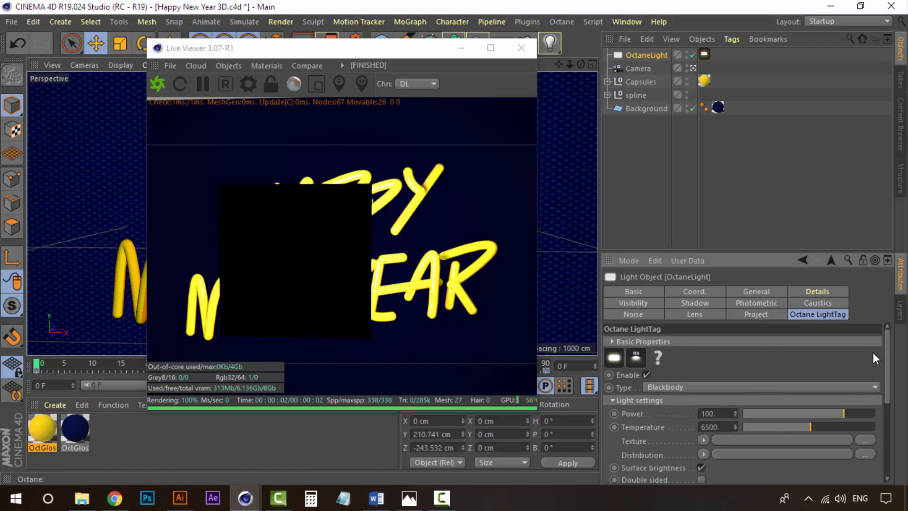
drag(888, 350, 888, 426)
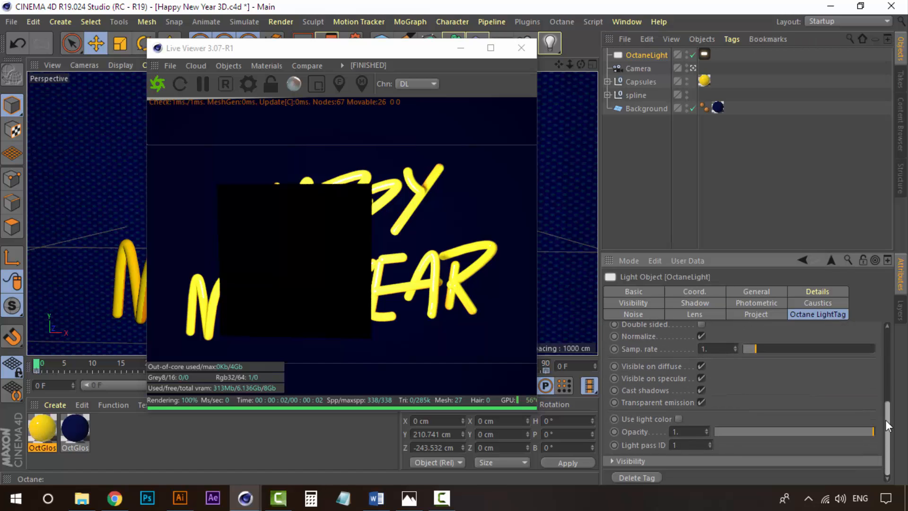
click(613, 461)
drag(887, 403, 825, 449)
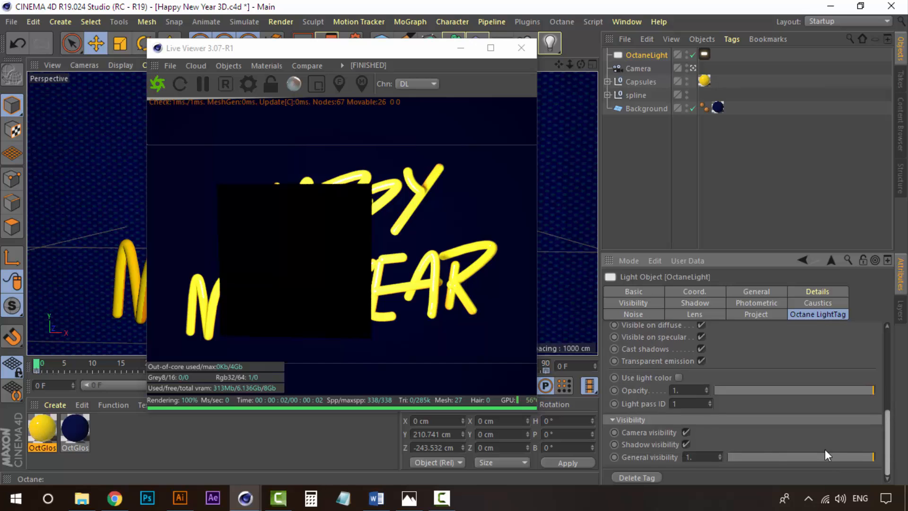
click(686, 433)
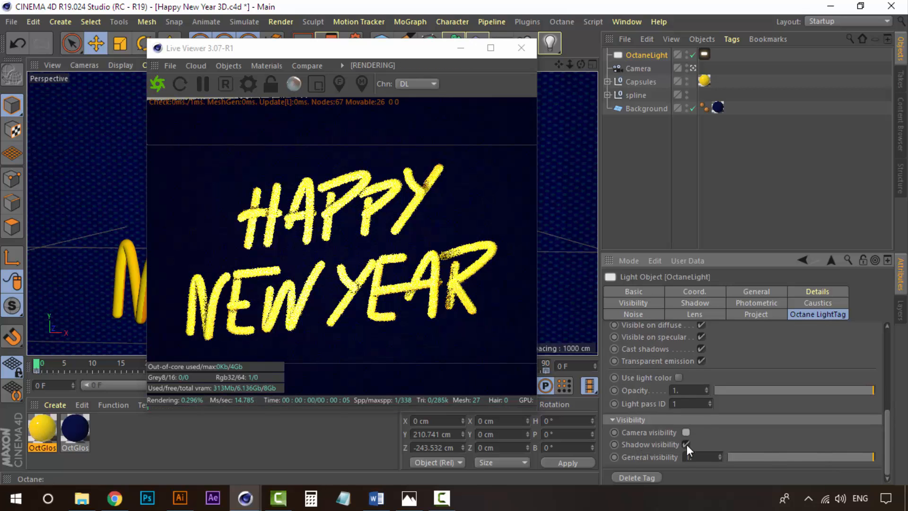
click(686, 444)
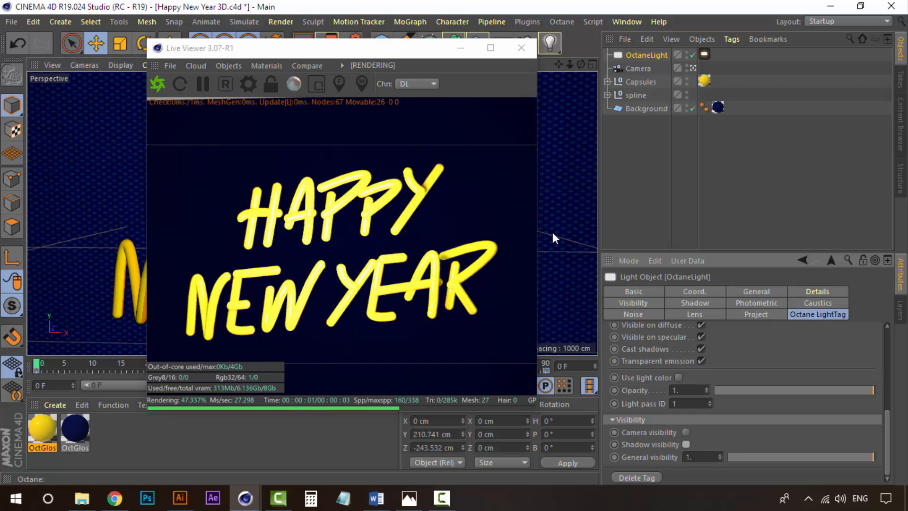
Toggle the area light's camera visibility on and back off to compare the render.
drag(356, 53, 409, 51)
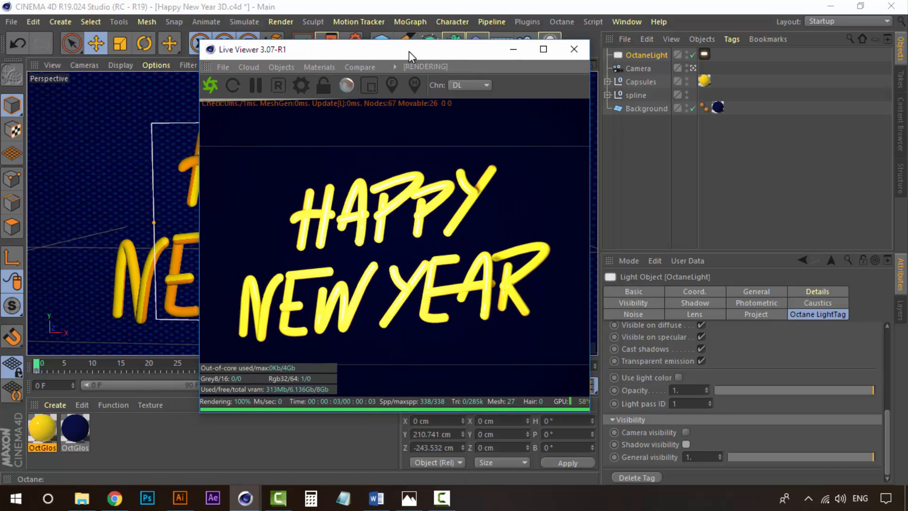
click(686, 432)
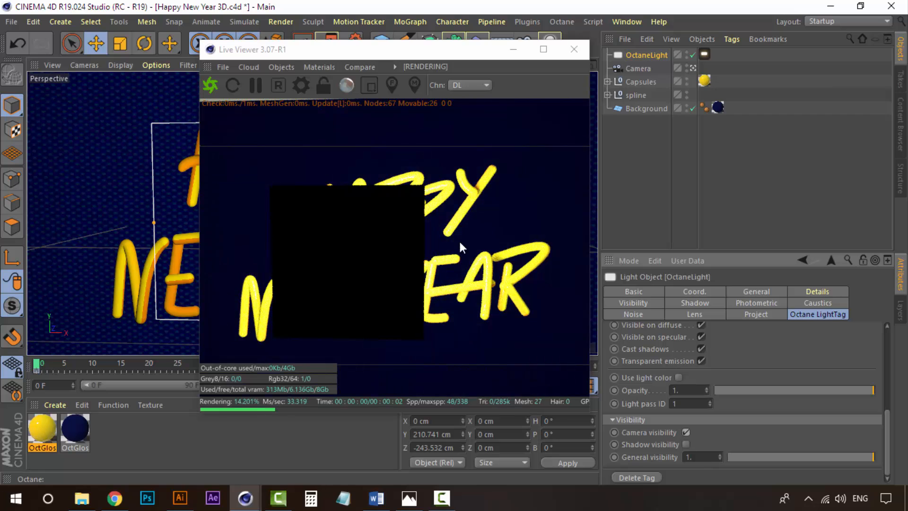
click(689, 432)
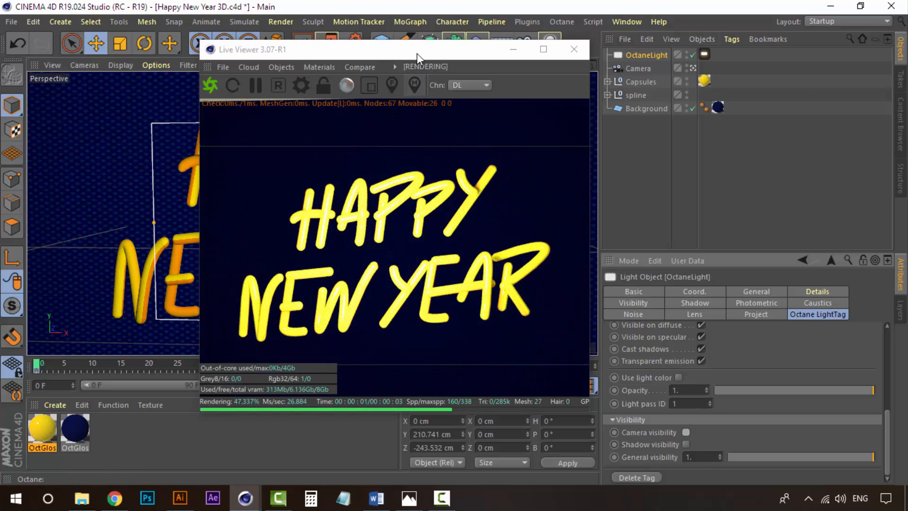
Move the area light left and further back, to about X -69 cm and Z -452 cm.
drag(412, 52, 687, 126)
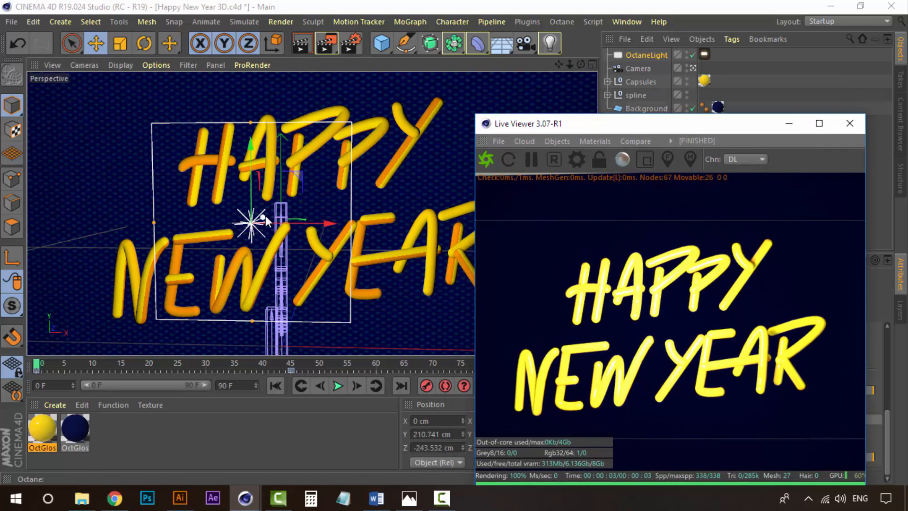
drag(265, 215, 156, 248)
key(r)
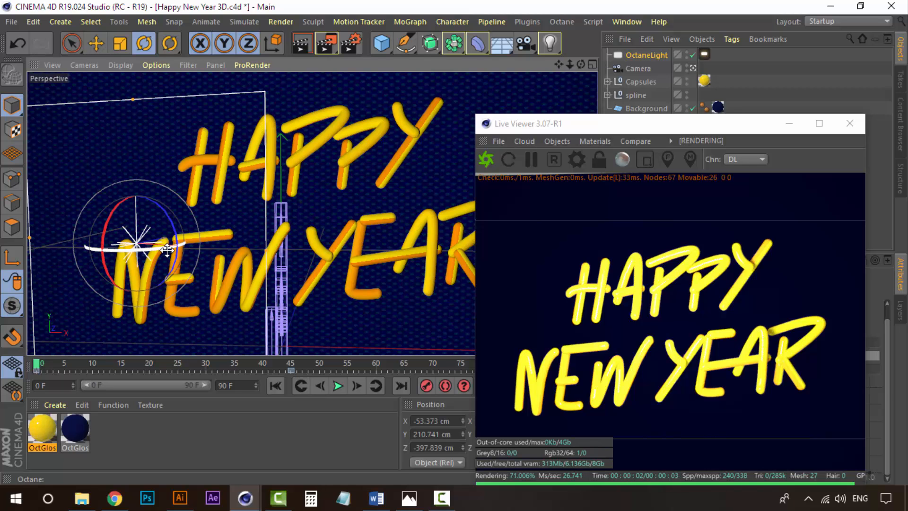
key(e)
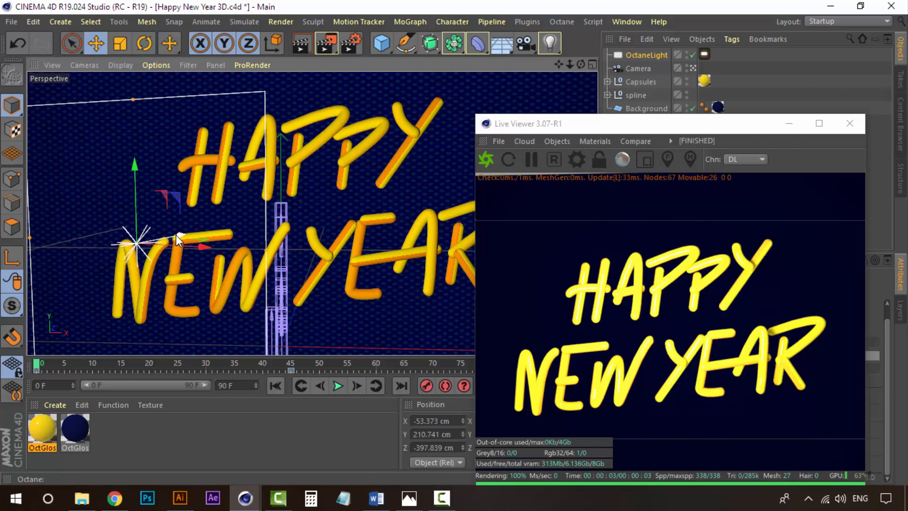
drag(176, 234, 127, 251)
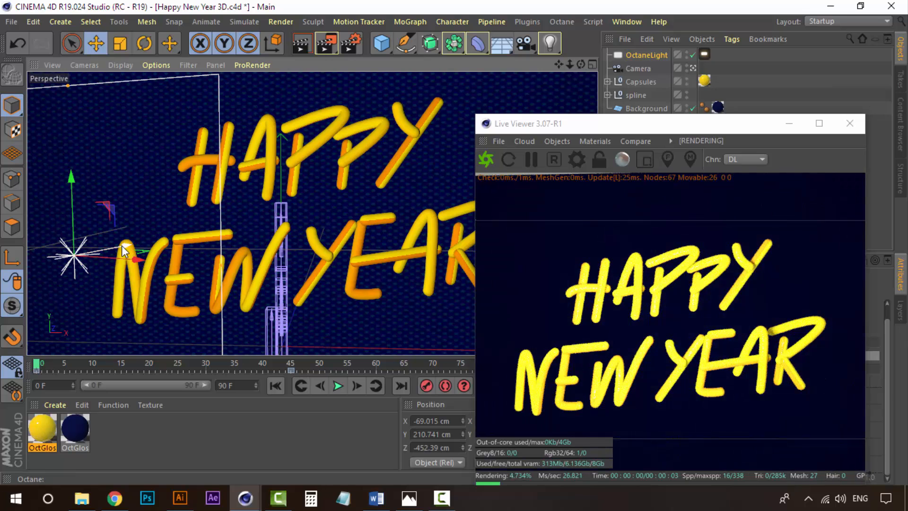
Rotate the area light so it aims toward the text, then return to the scene camera view.
drag(702, 127, 622, 166)
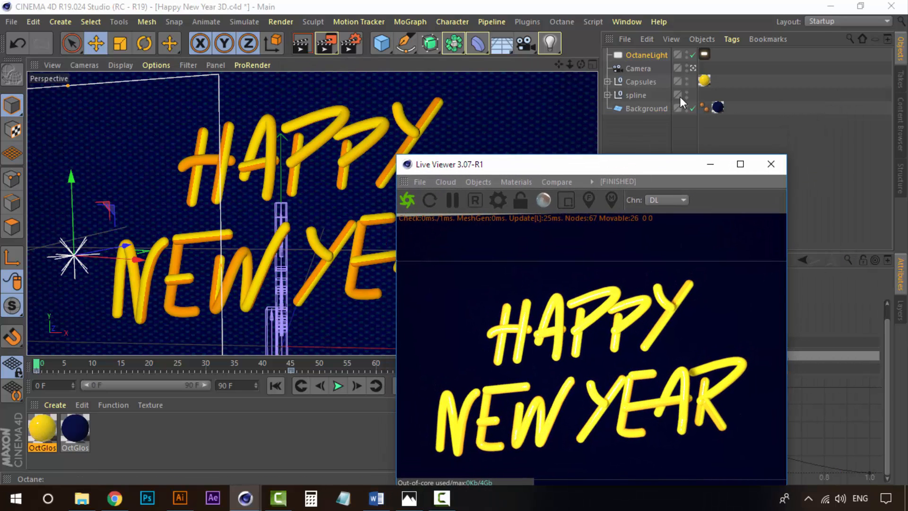
click(693, 68)
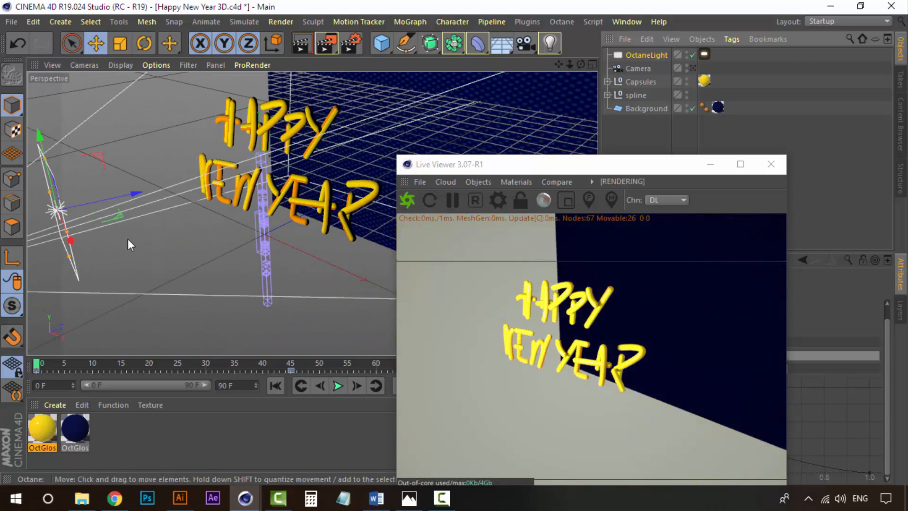
alt+drag(128, 239, 212, 222)
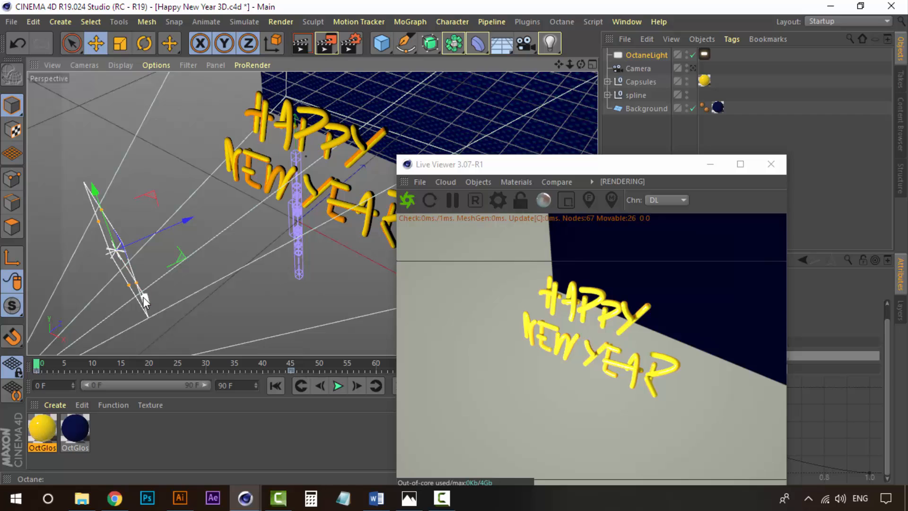
drag(145, 301, 150, 194)
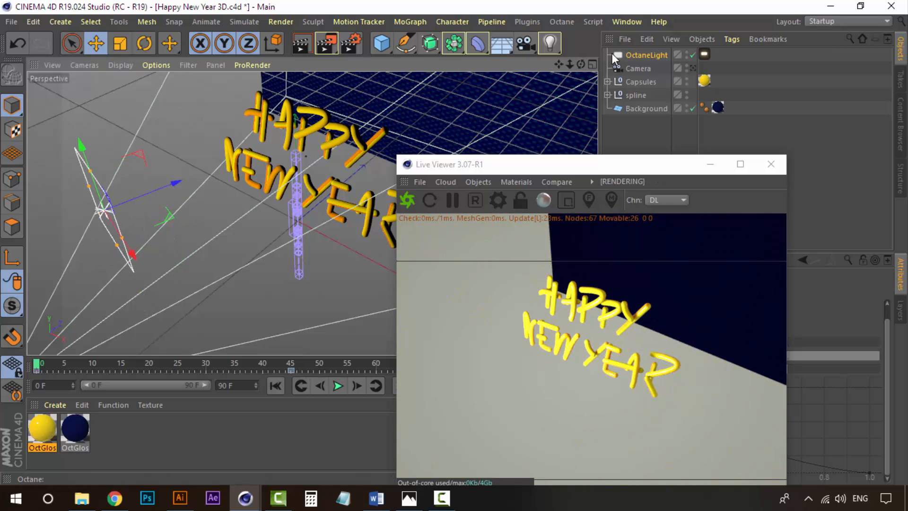
click(694, 67)
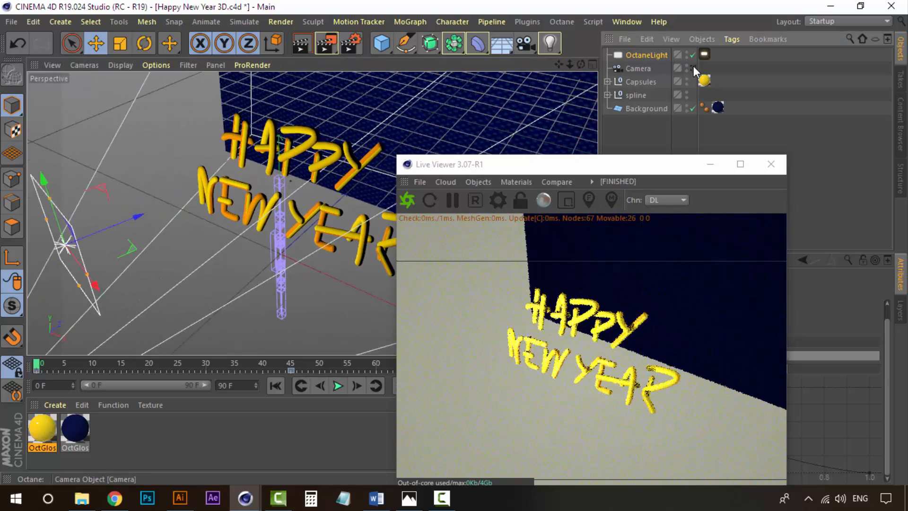
Select the area light and lower its general intensity to 72%.
drag(621, 167, 371, 95)
click(646, 55)
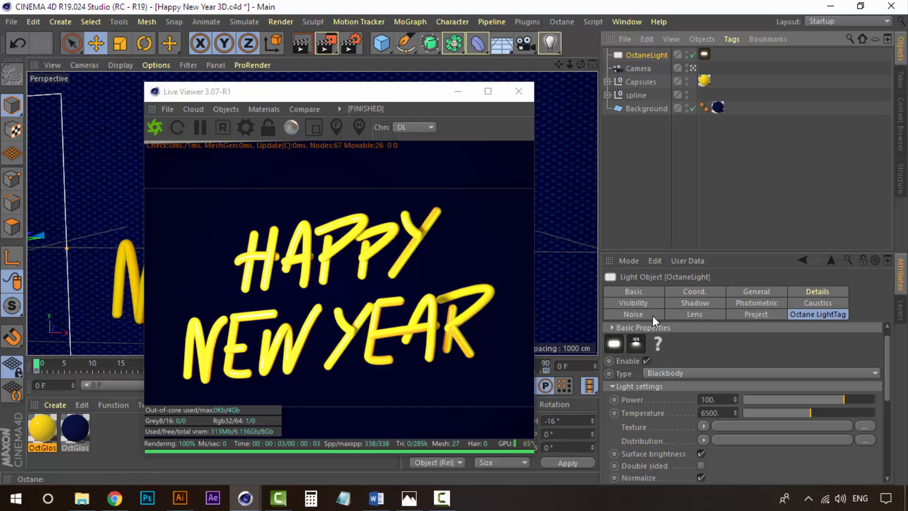
click(649, 288)
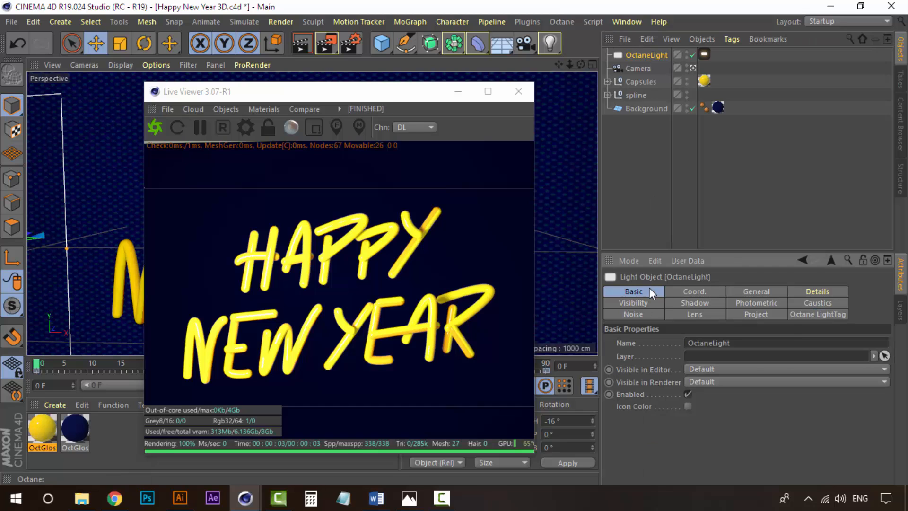
click(694, 290)
click(747, 292)
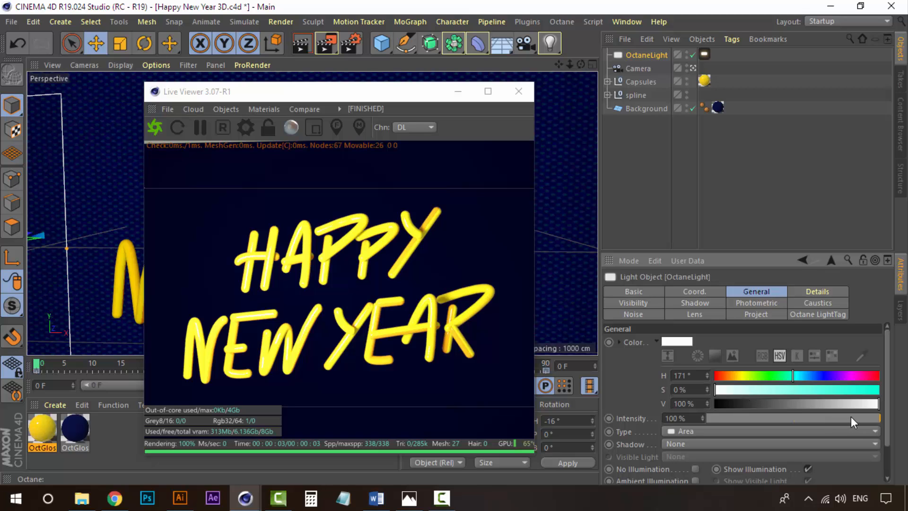
drag(856, 416, 833, 416)
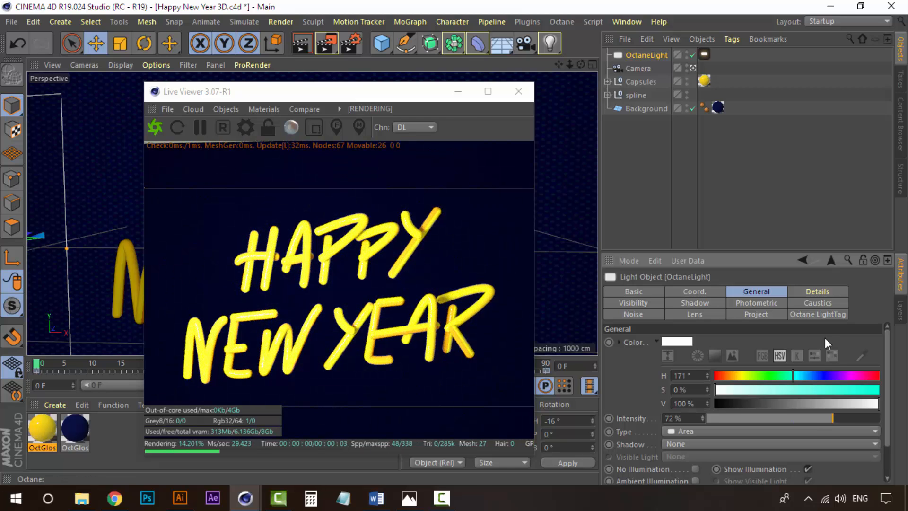
Set the area light's Octane LightTag power to 23.
click(825, 315)
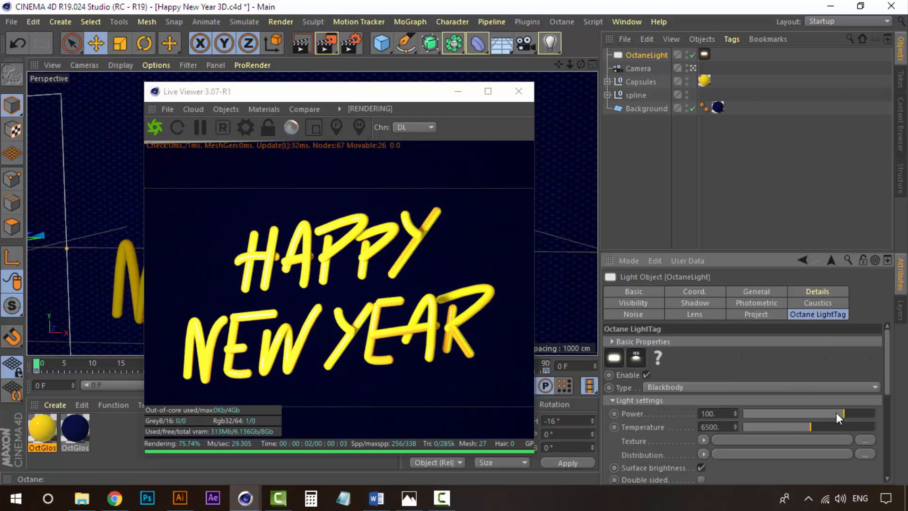
mouse_move(836, 412)
mouse_down()
mouse_move(814, 413)
mouse_move(833, 411)
mouse_up()
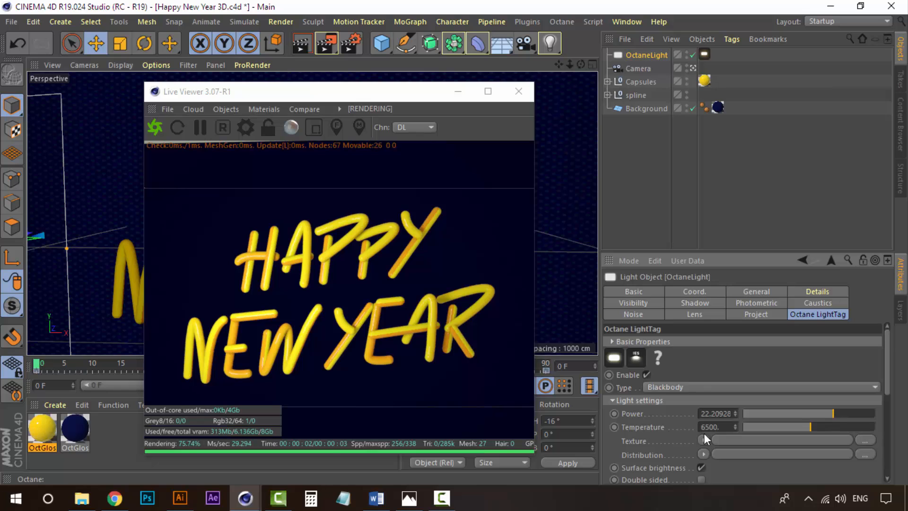
click(724, 417)
text(23)
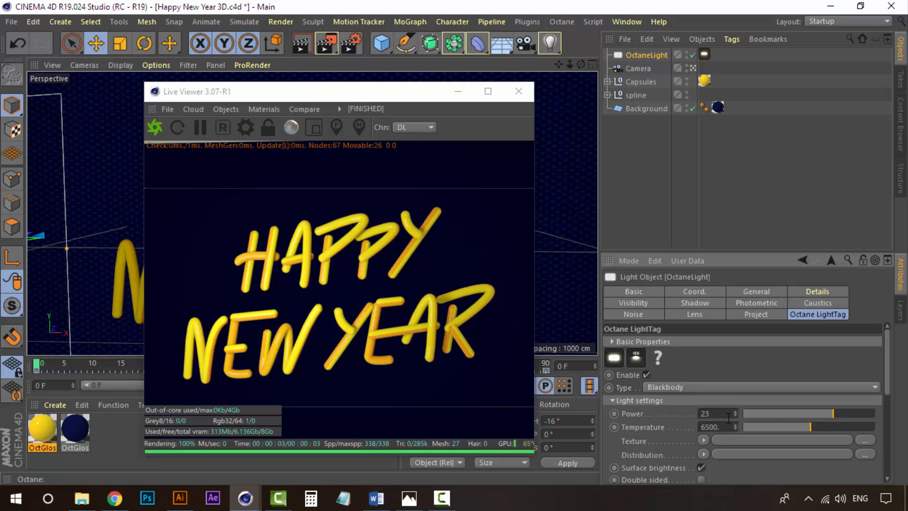
drag(846, 411, 852, 413)
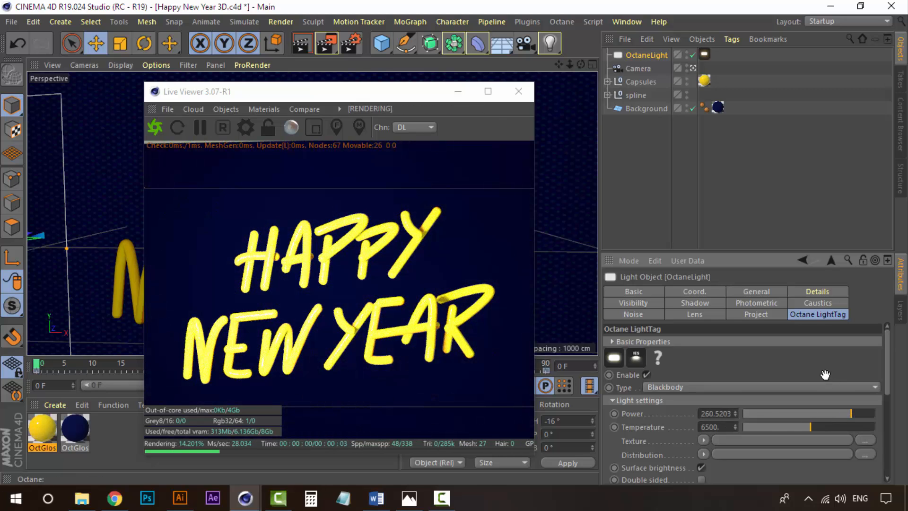
click(717, 415)
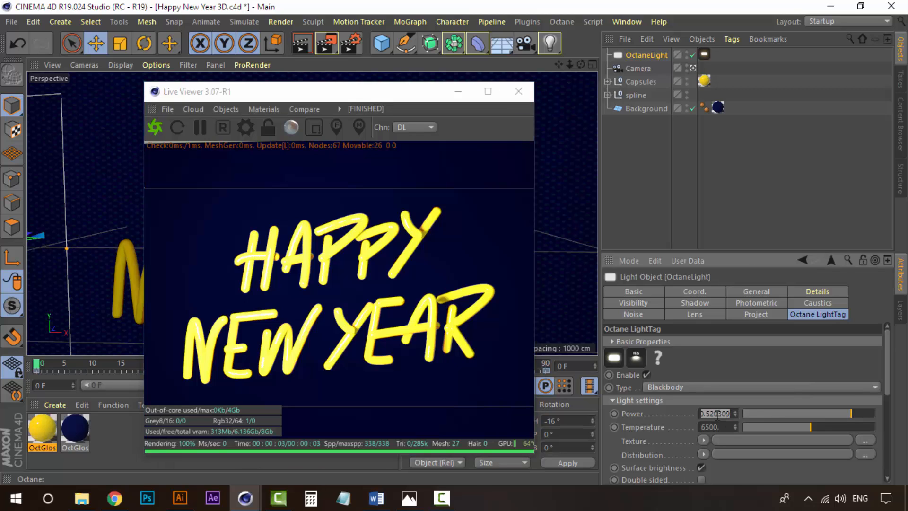
text(23)
key(Return)
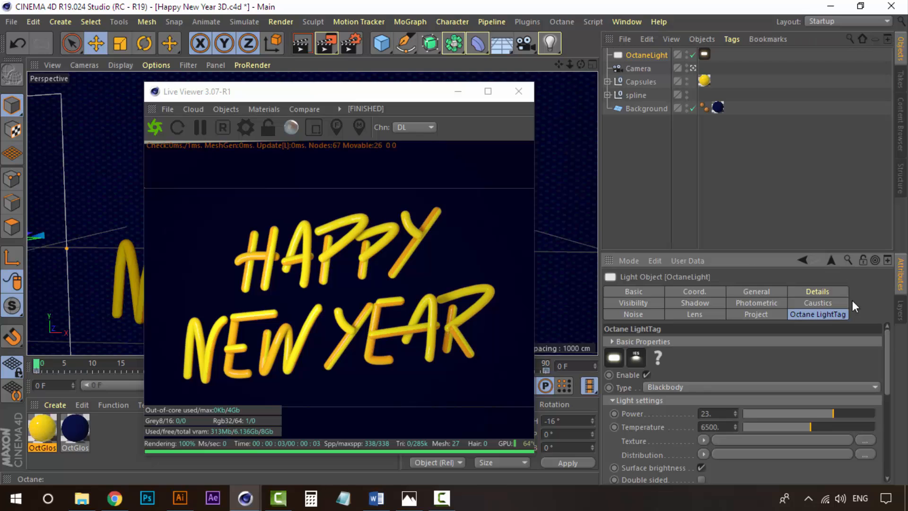
Tint the area light cyan by raising its colour saturation to 77%.
drag(887, 356, 897, 333)
click(767, 314)
click(813, 293)
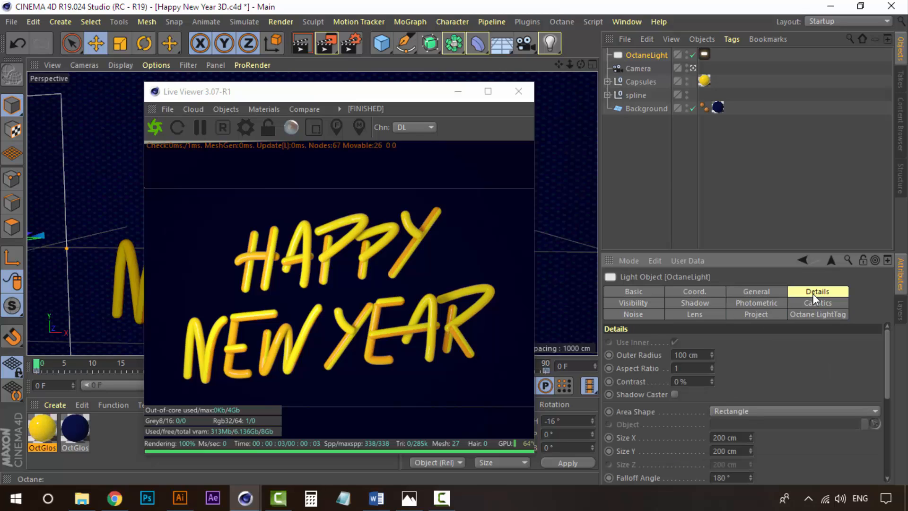
click(756, 293)
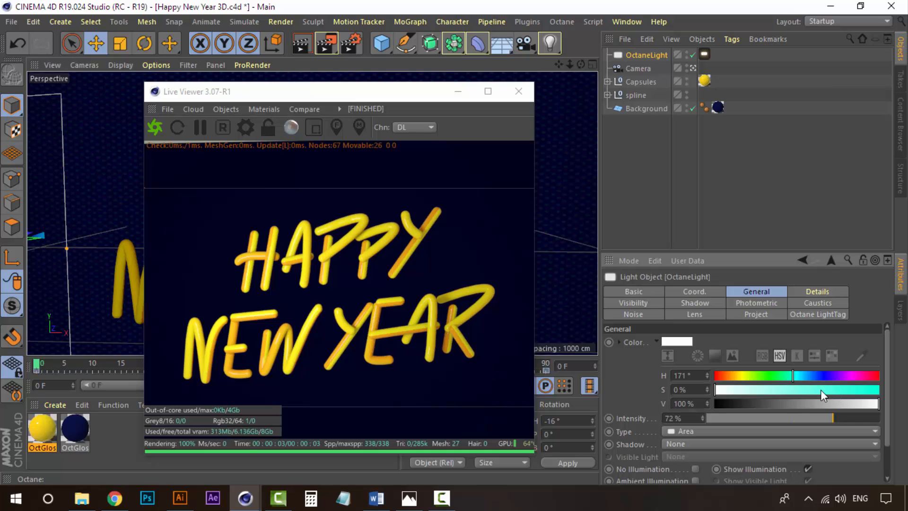
drag(821, 390, 841, 391)
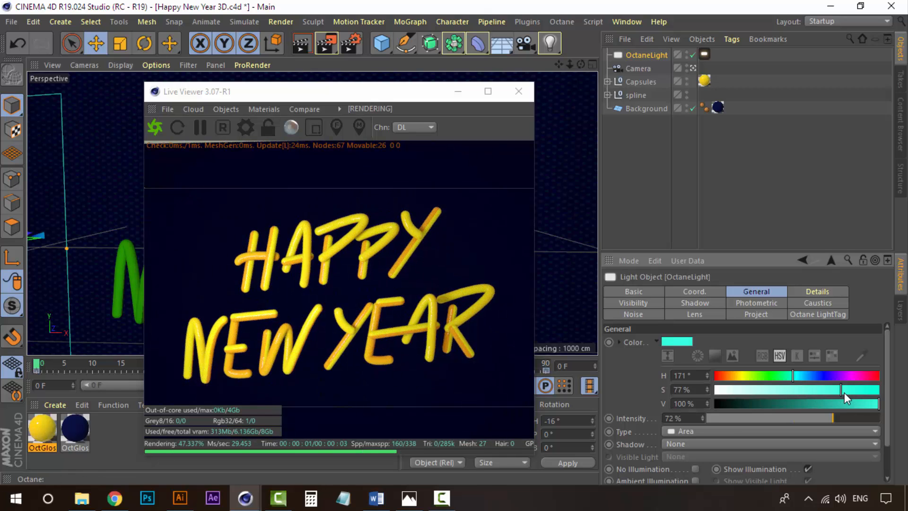
Look through the light's attribute tabs and its Octane LightTag settings.
drag(887, 362, 887, 415)
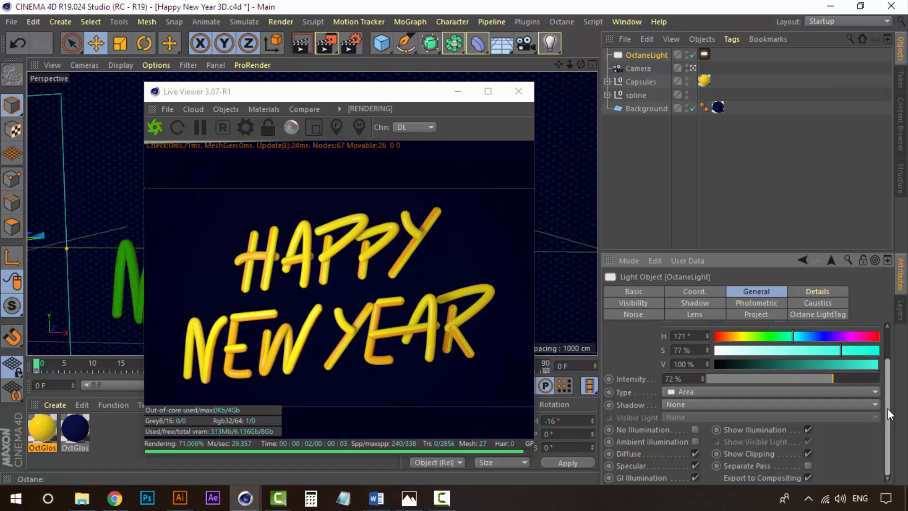
scroll(888, 414, up, 2)
click(755, 314)
click(695, 314)
click(634, 314)
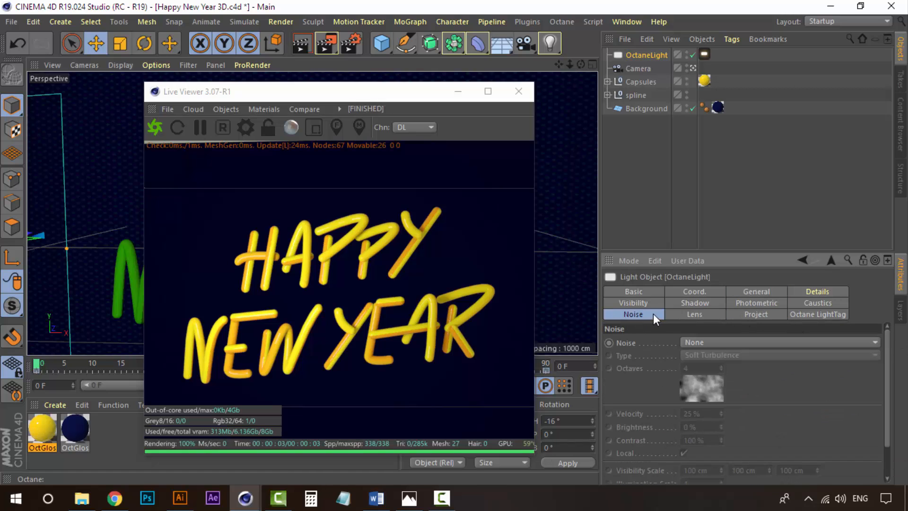
click(648, 300)
click(691, 301)
click(754, 301)
click(823, 294)
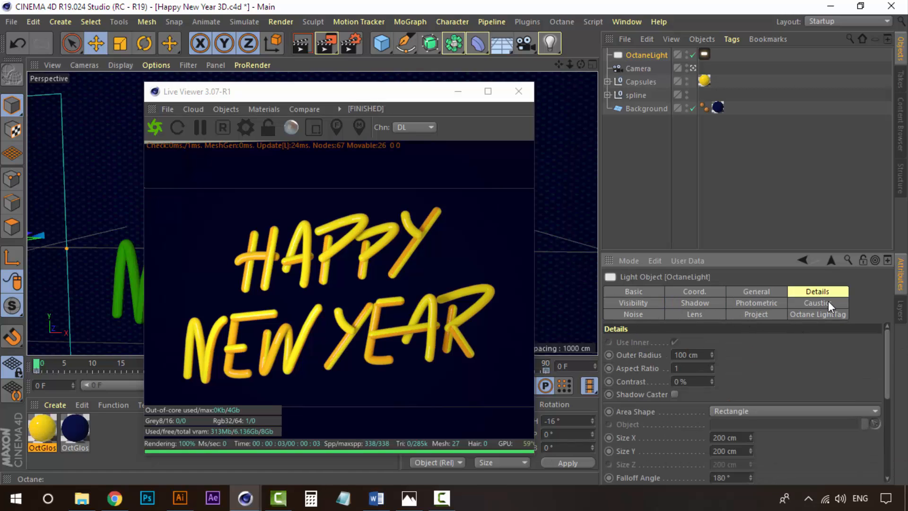
click(828, 303)
click(820, 313)
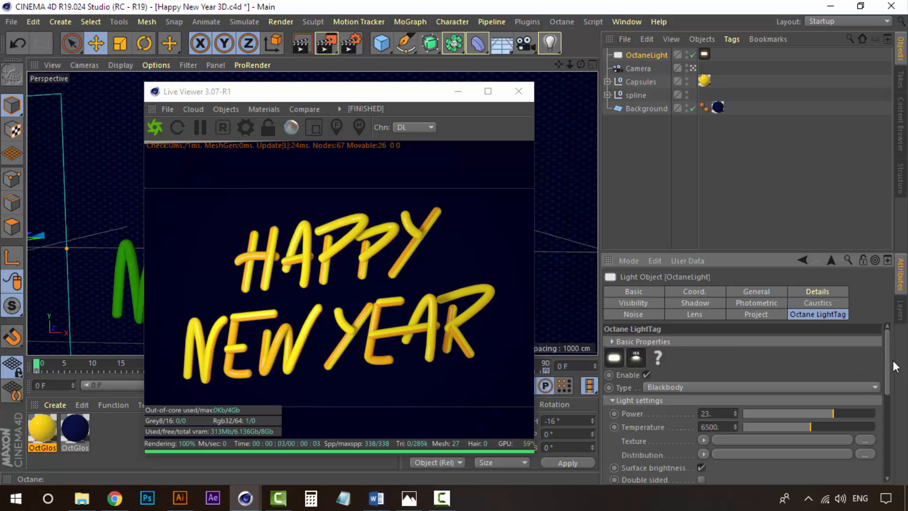
scroll(890, 364, down, 8)
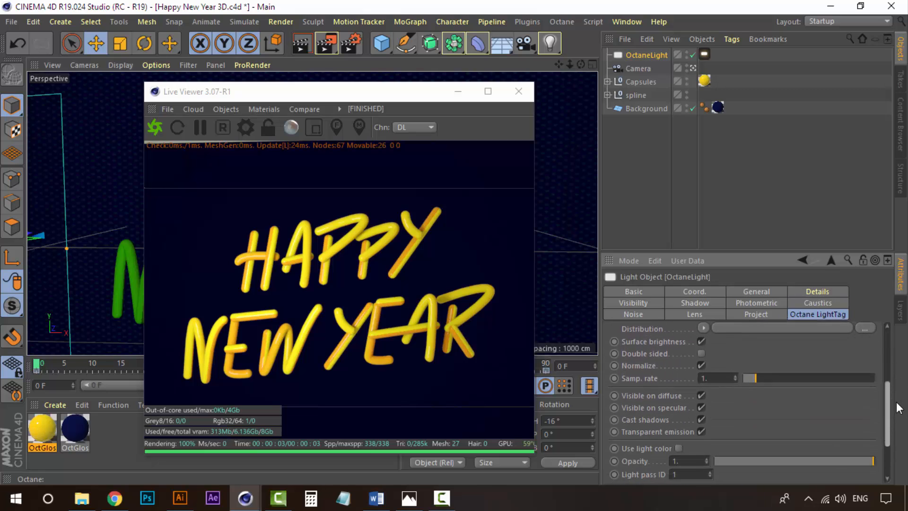
scroll(899, 408, up, 8)
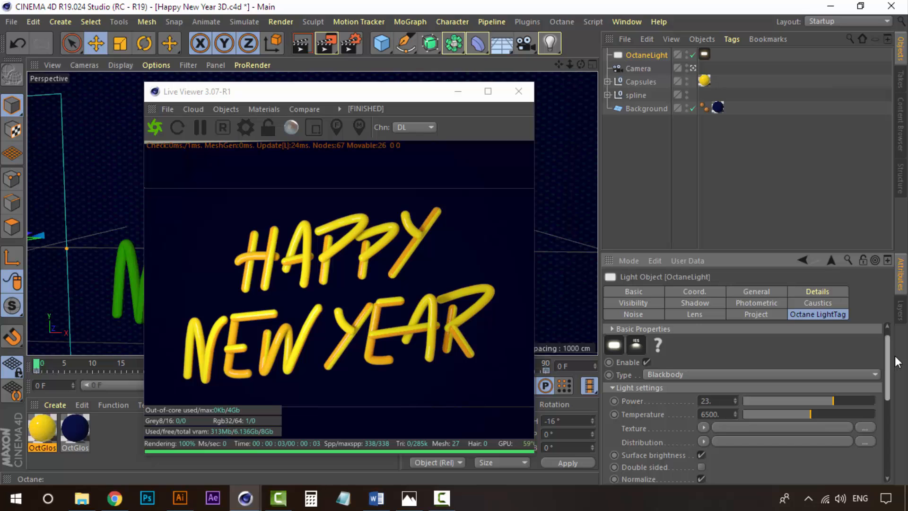
scroll(898, 363, down, 1)
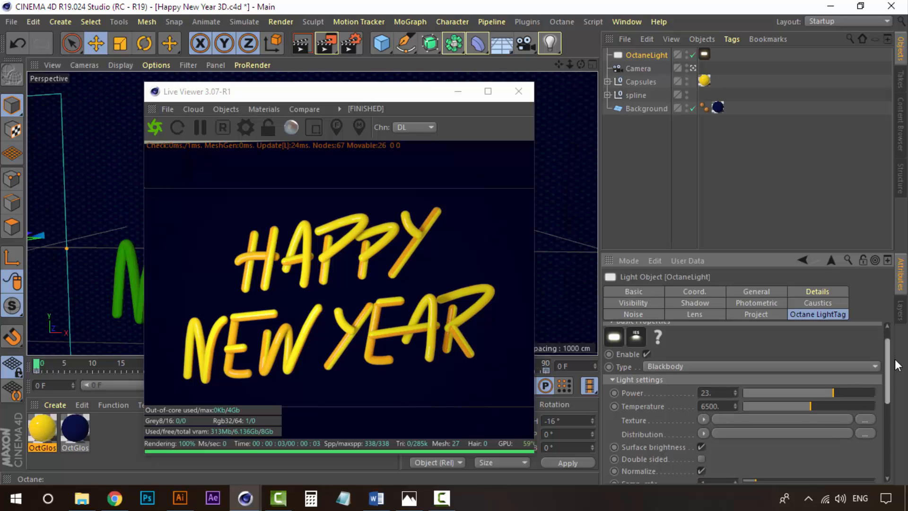
Switch to the photo viewer to compare the render with the reference Happy New Year image, then return.
drag(352, 97, 546, 121)
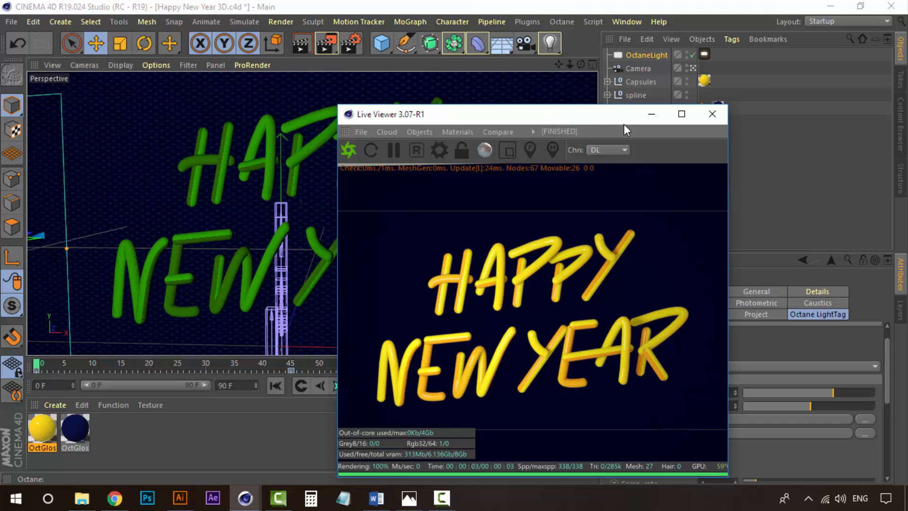
click(409, 498)
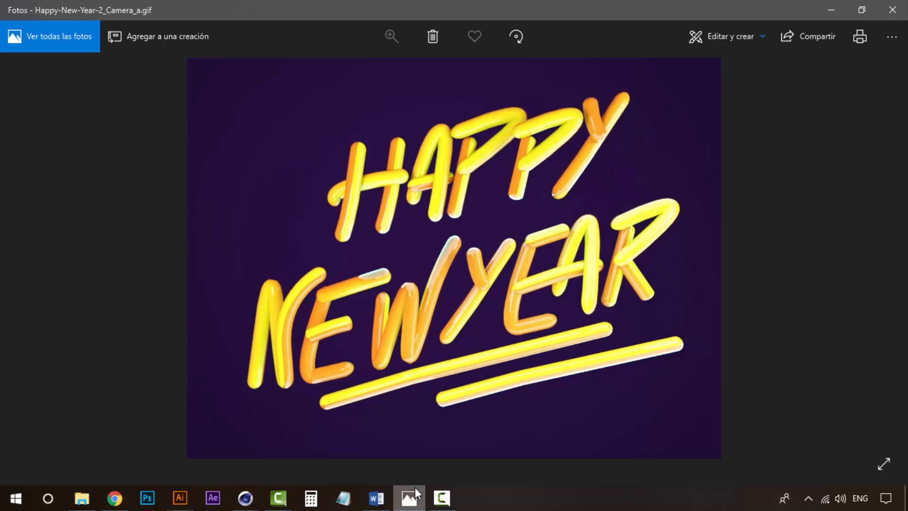
click(409, 499)
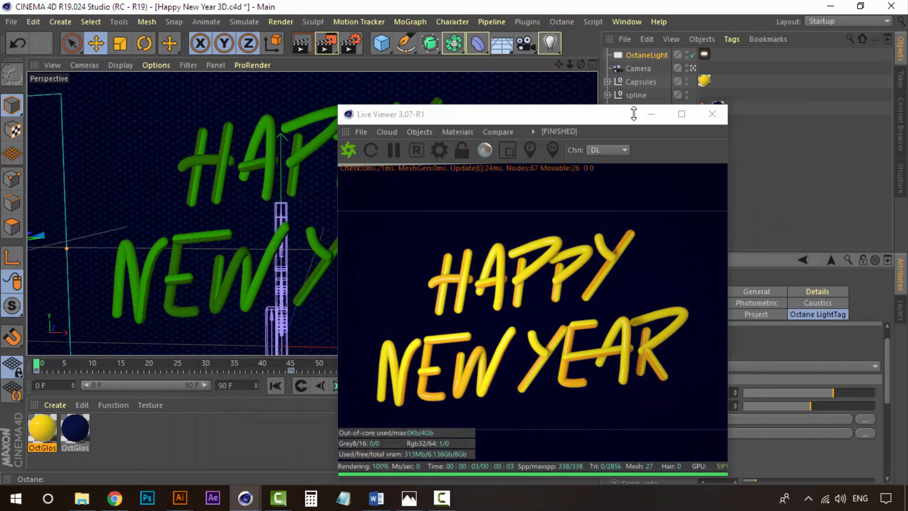
Leave the camera view and add a Circle spline in the top view, near X 49 cm with about 433 cm radius.
click(659, 114)
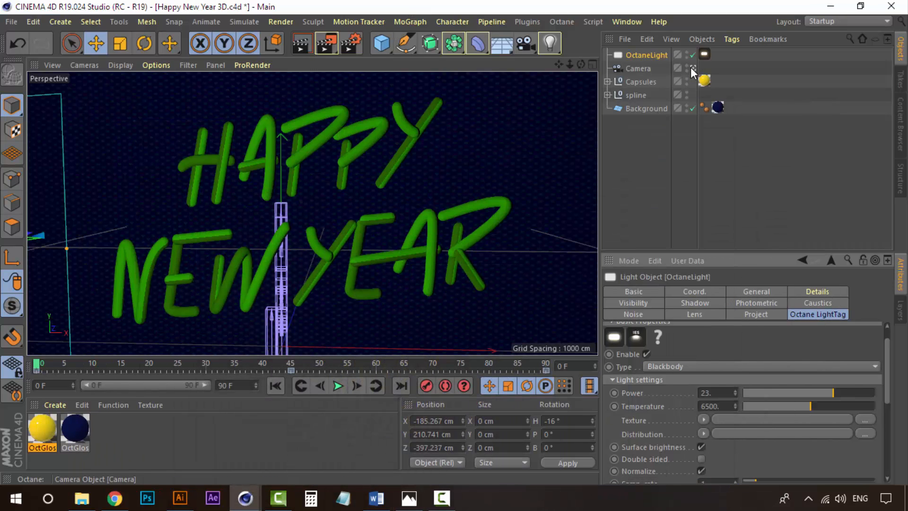
click(691, 68)
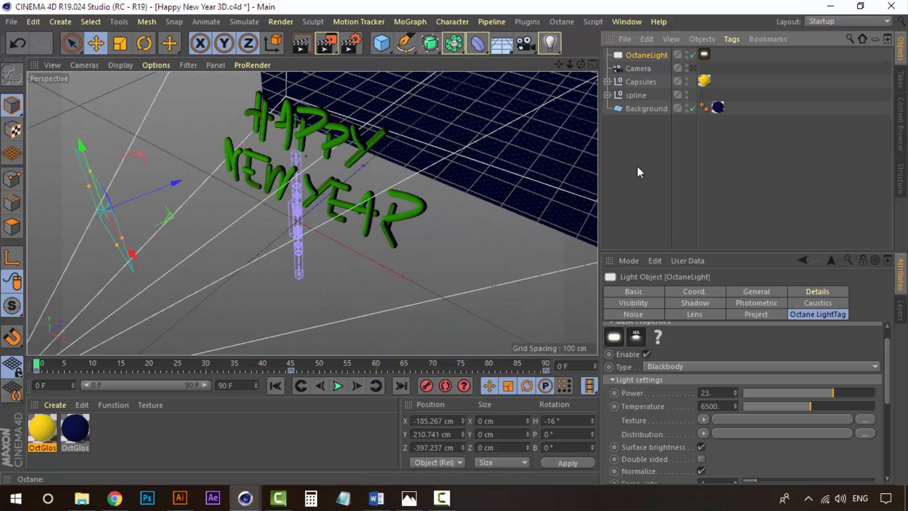
click(639, 172)
click(594, 64)
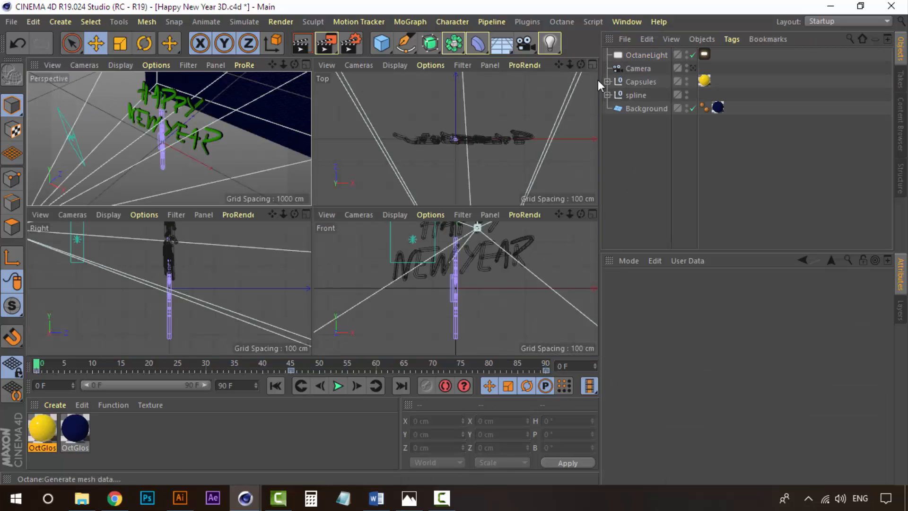
click(593, 64)
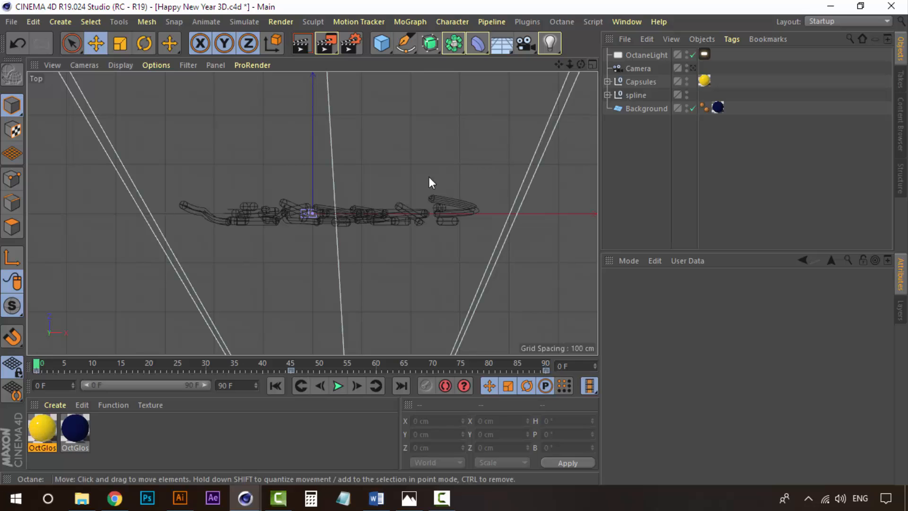
scroll(365, 180, down, 3)
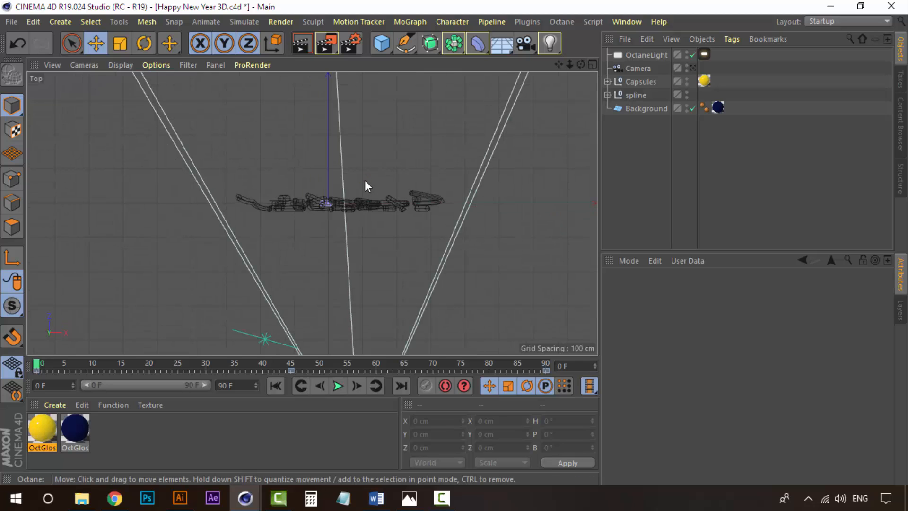
scroll(365, 180, down, 1)
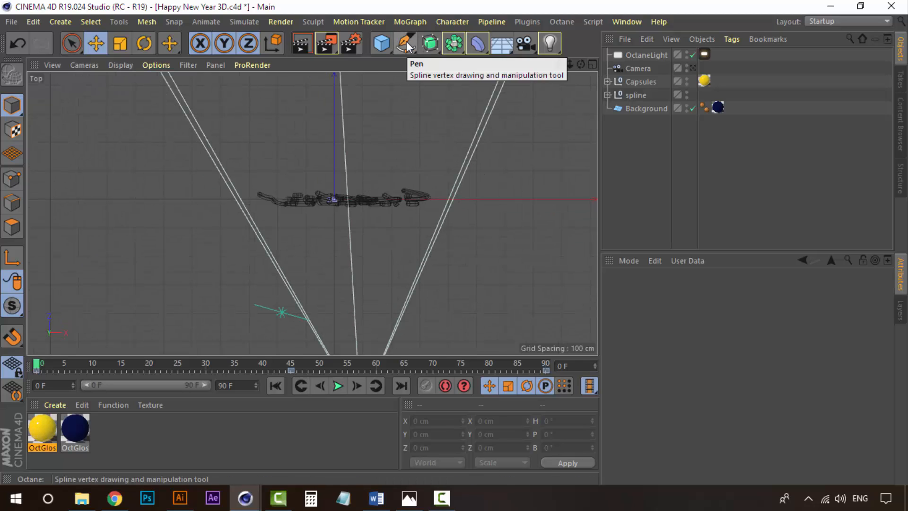
click(69, 19)
mouse_move(75, 144)
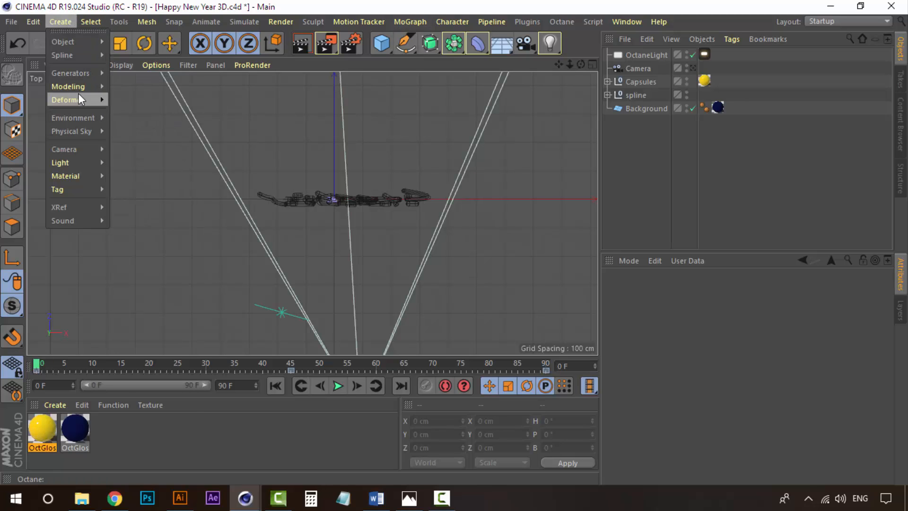
mouse_move(79, 56)
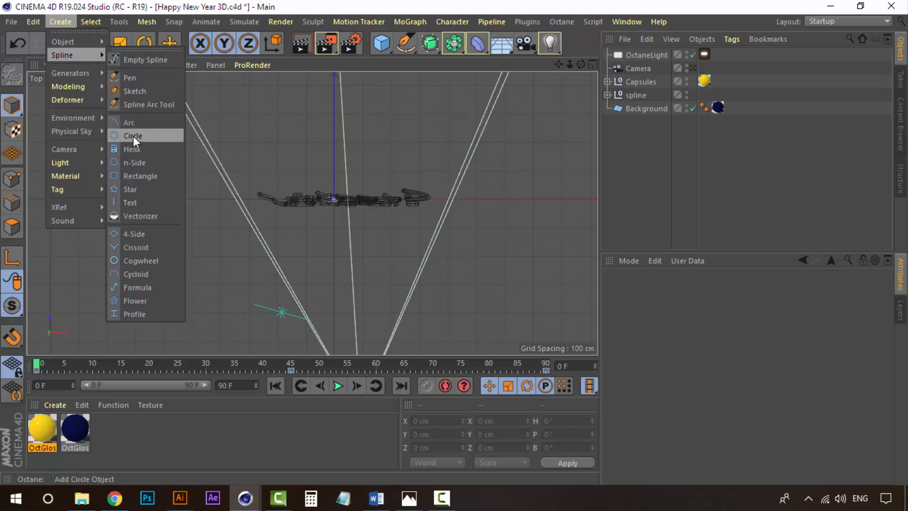
click(500, 2)
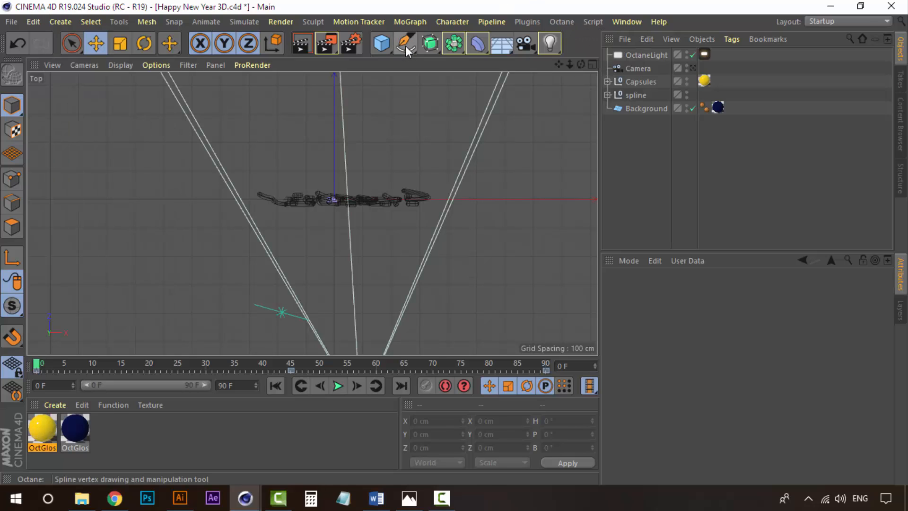
click(402, 43)
click(532, 87)
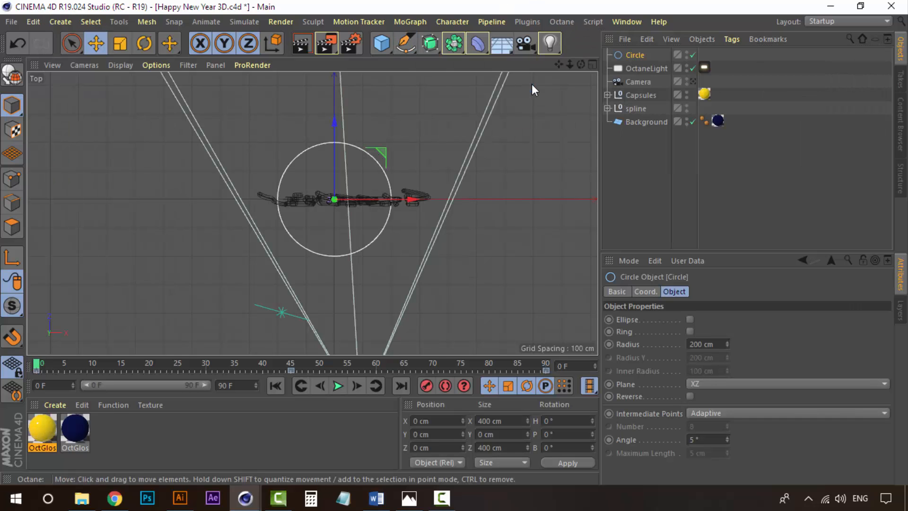
drag(393, 198, 406, 198)
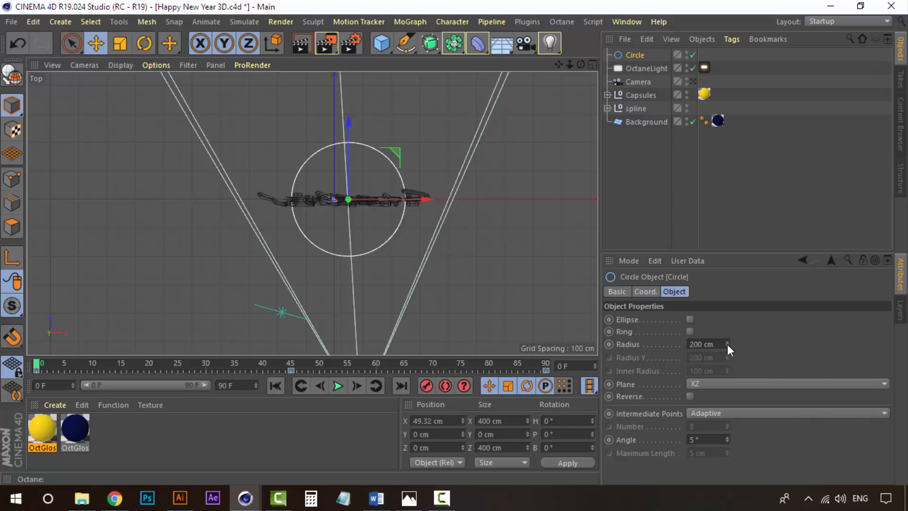
drag(728, 344, 744, 325)
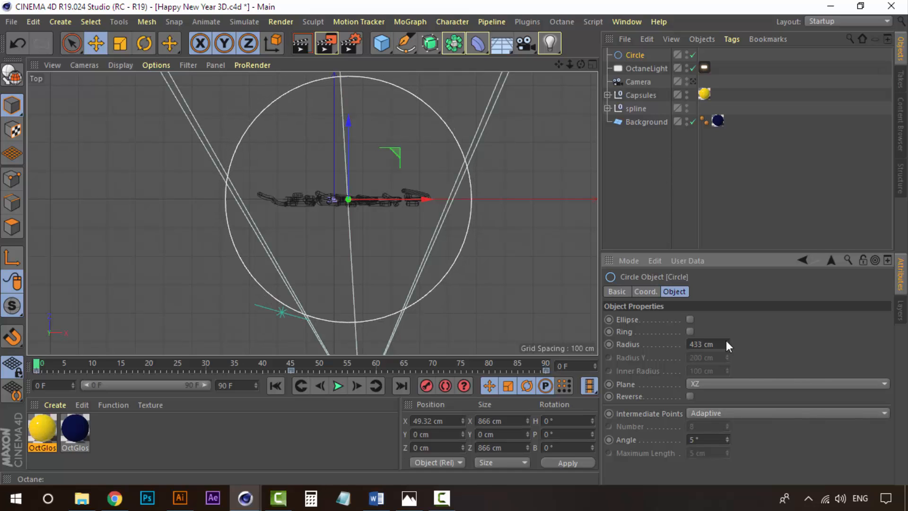
In the front view, move the circle spline up to about Y 312 cm above the text.
click(656, 184)
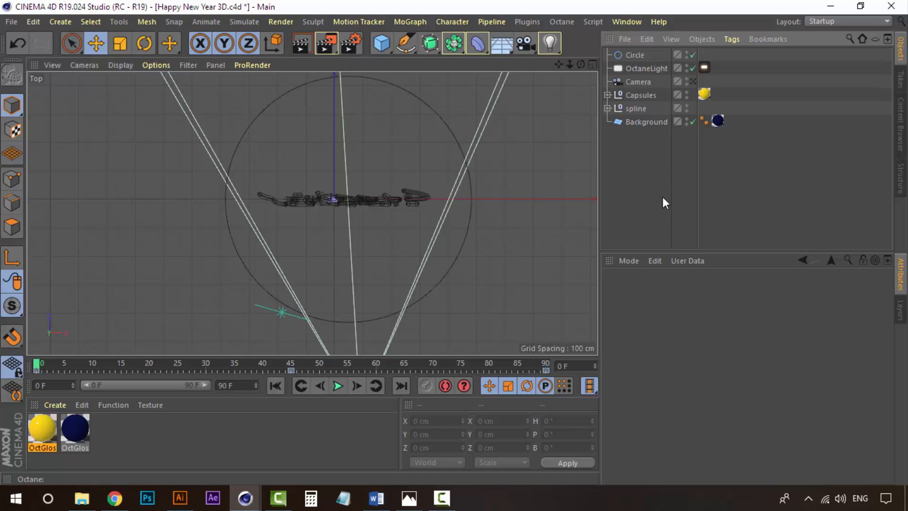
click(593, 64)
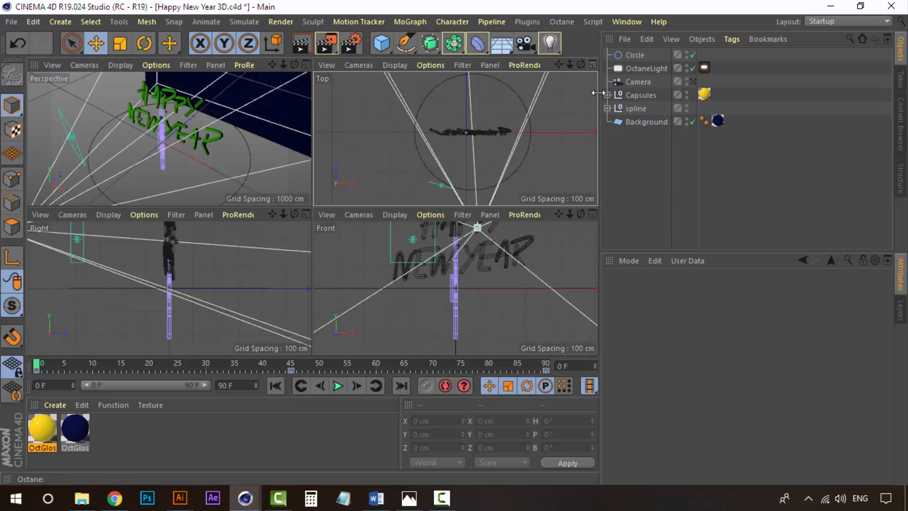
click(592, 215)
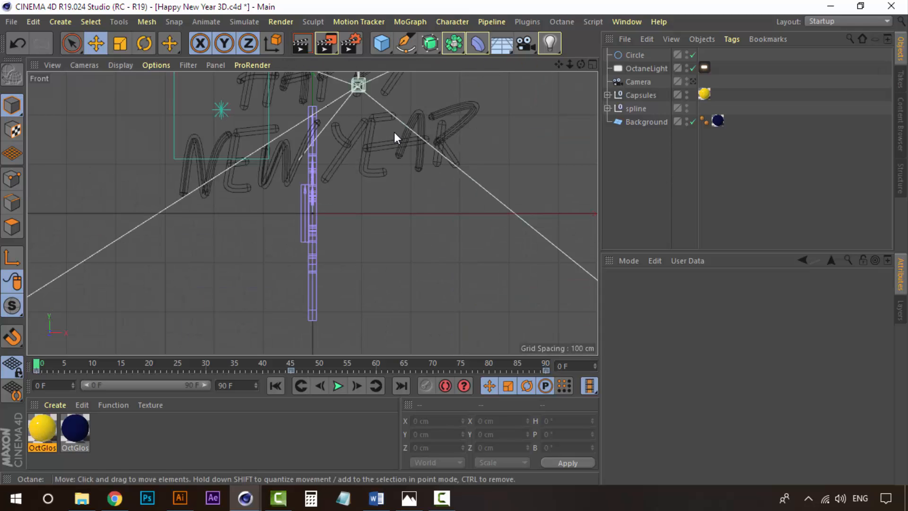
scroll(393, 132, down, 3)
alt+middle_drag(407, 142, 394, 252)
scroll(394, 247, down, 4)
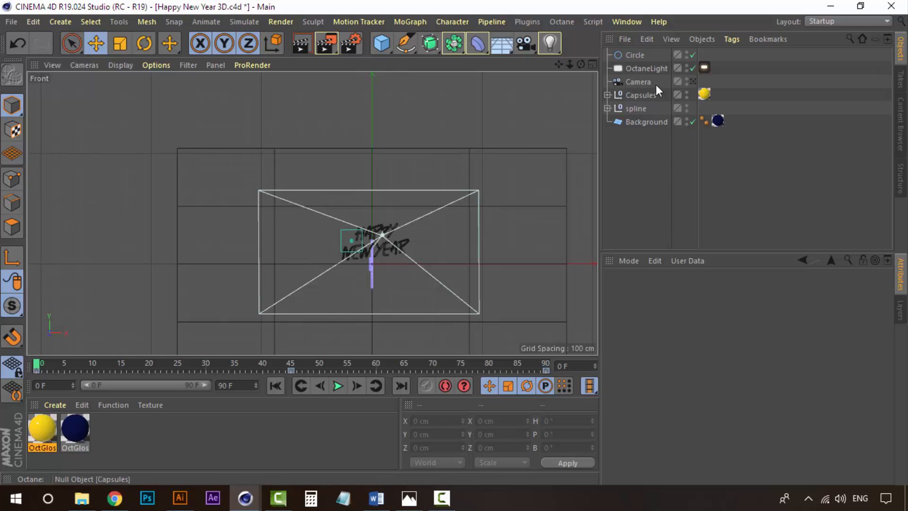
click(642, 56)
scroll(391, 252, up, 5)
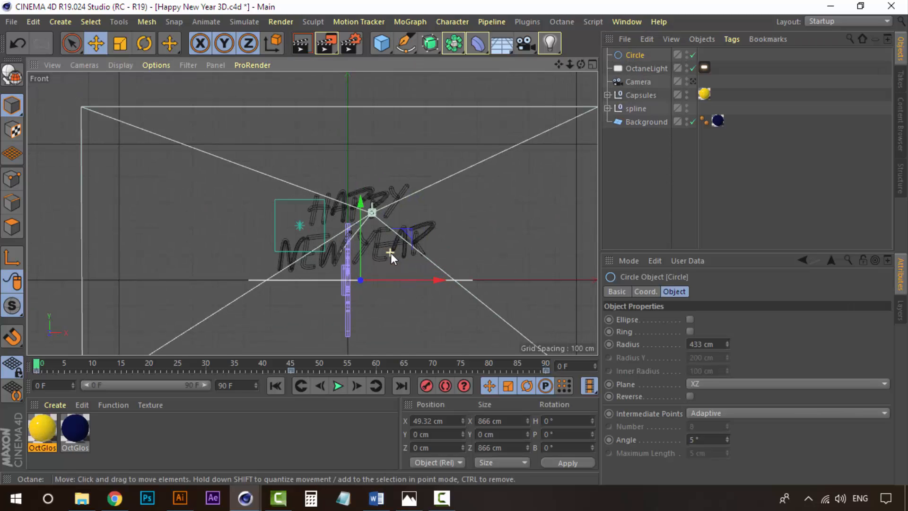
scroll(390, 253, up, 1)
drag(356, 206, 371, 114)
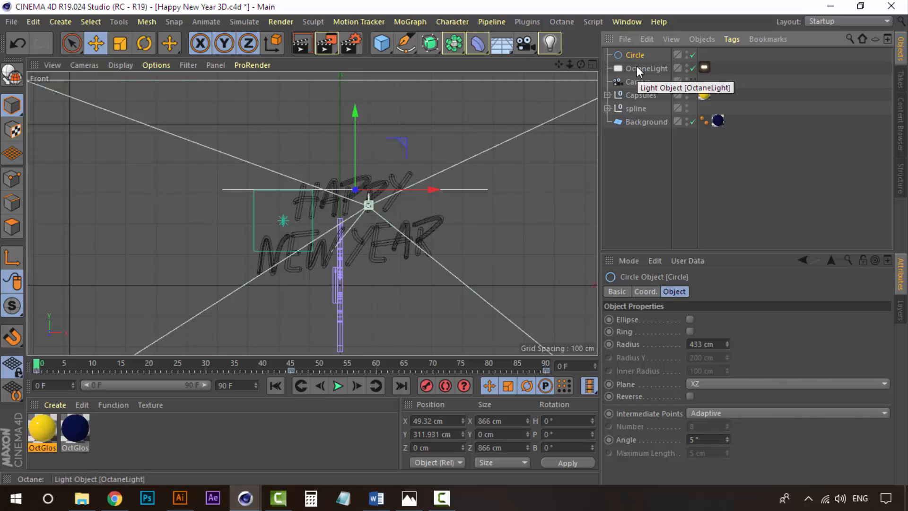
Duplicate the circle and move the copy down to about Y 124 cm.
key(ctrl+c)
key(ctrl+v)
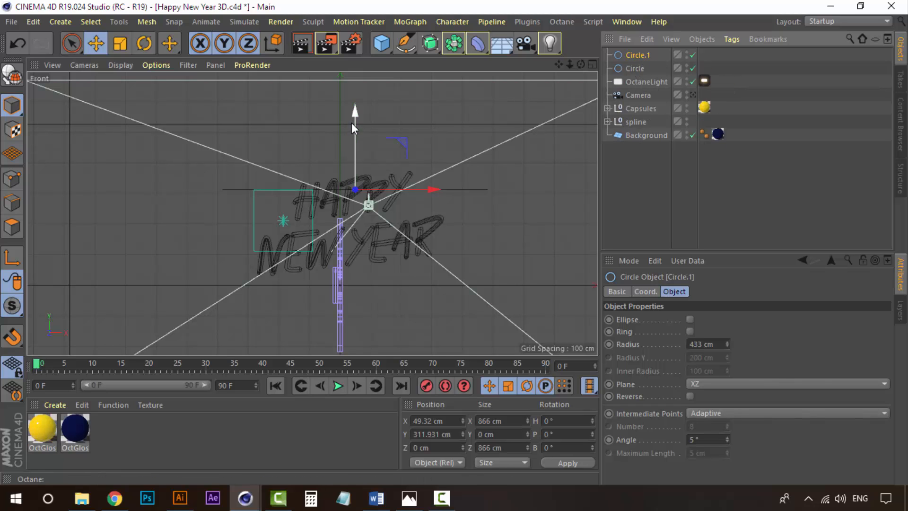
drag(358, 112, 358, 168)
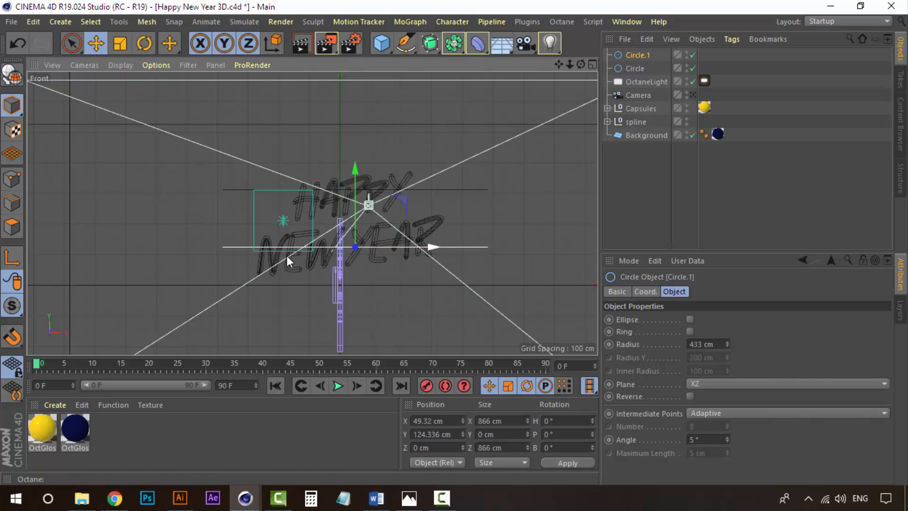
Rename the duplicated circle to "Circle 2".
click(658, 186)
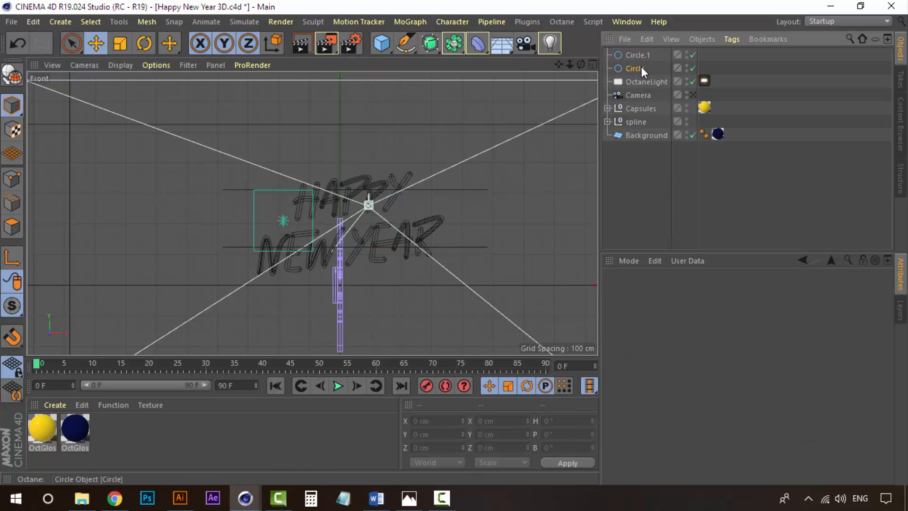
click(641, 67)
click(646, 55)
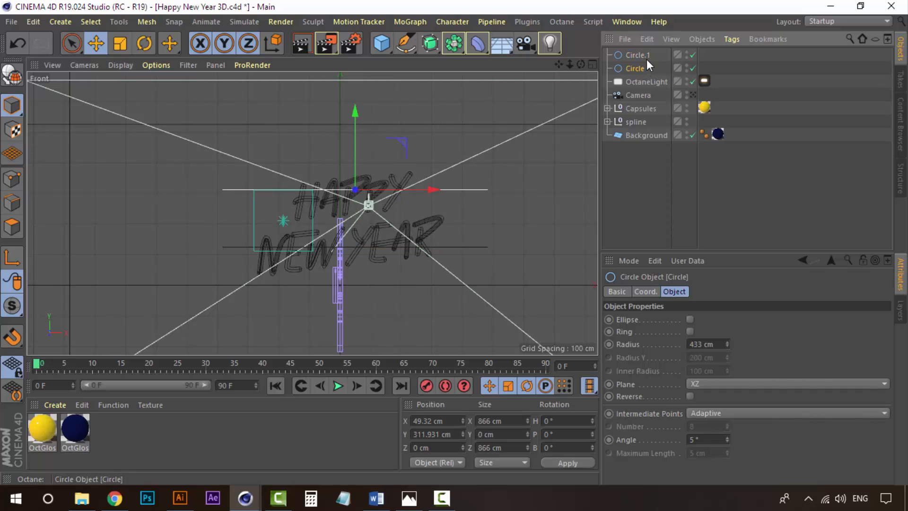
double_click(647, 55)
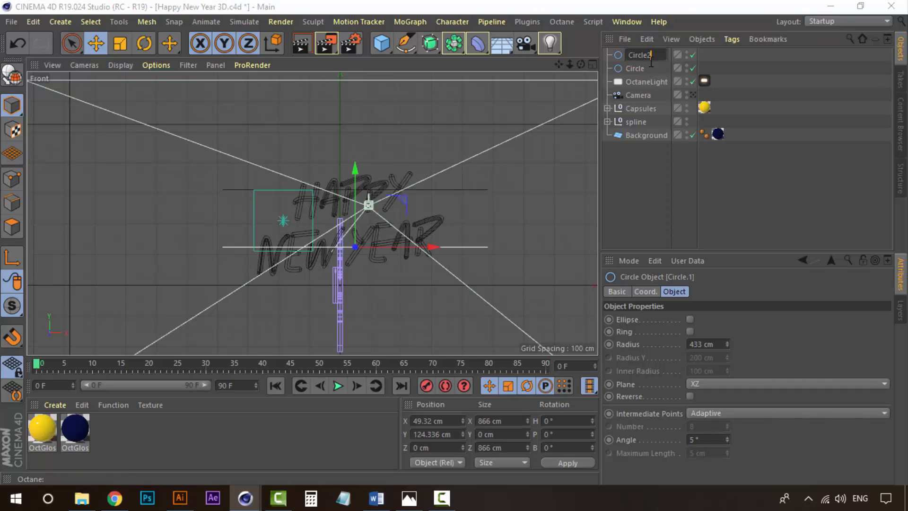
text(Circle 2)
key(Return)
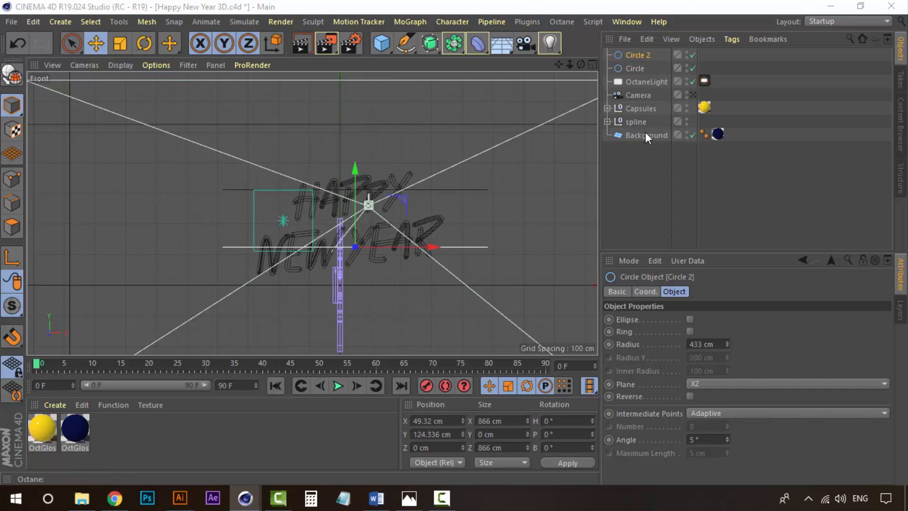
Rename the existing Octane light to "Front Light".
click(647, 82)
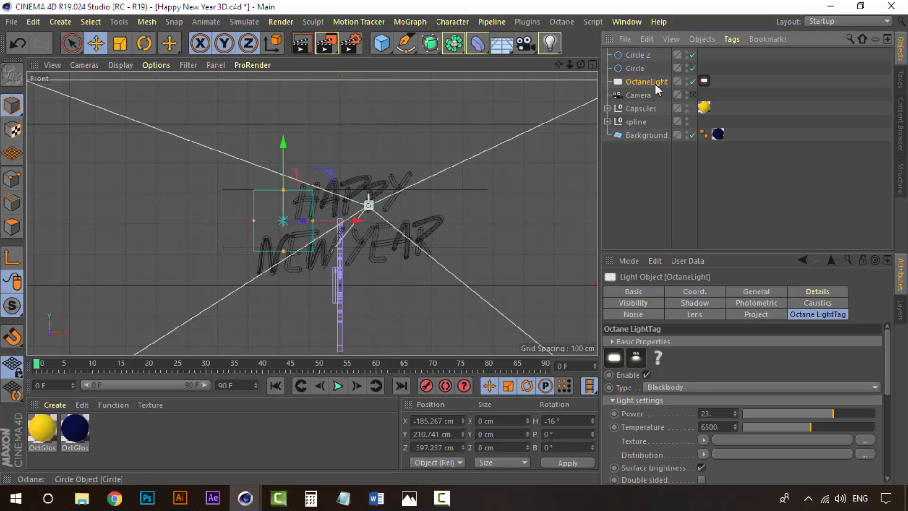
double_click(655, 83)
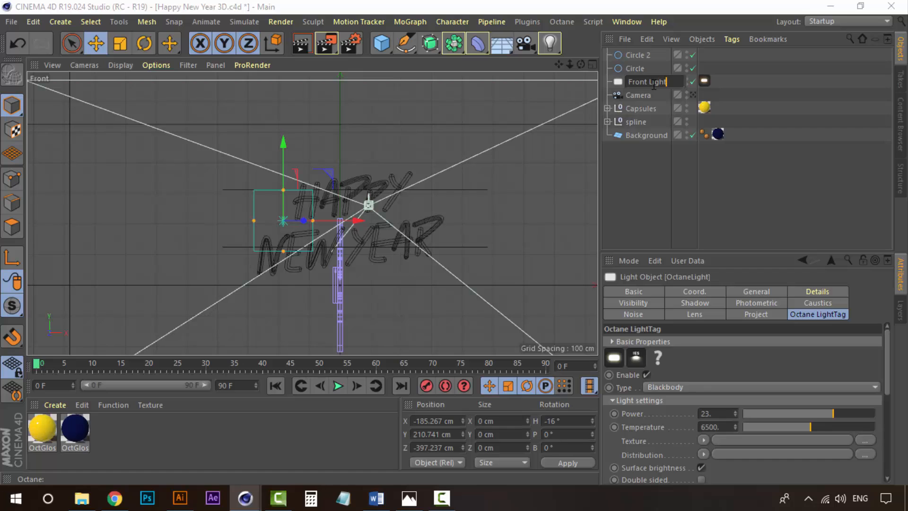
text(Front Light)
key(Return)
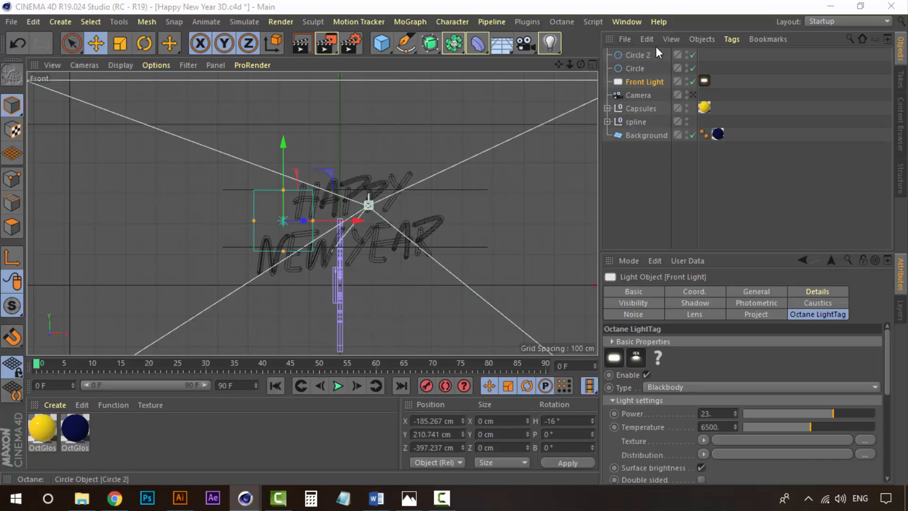
Switch to a single perspective viewport and look through the scene camera.
click(592, 66)
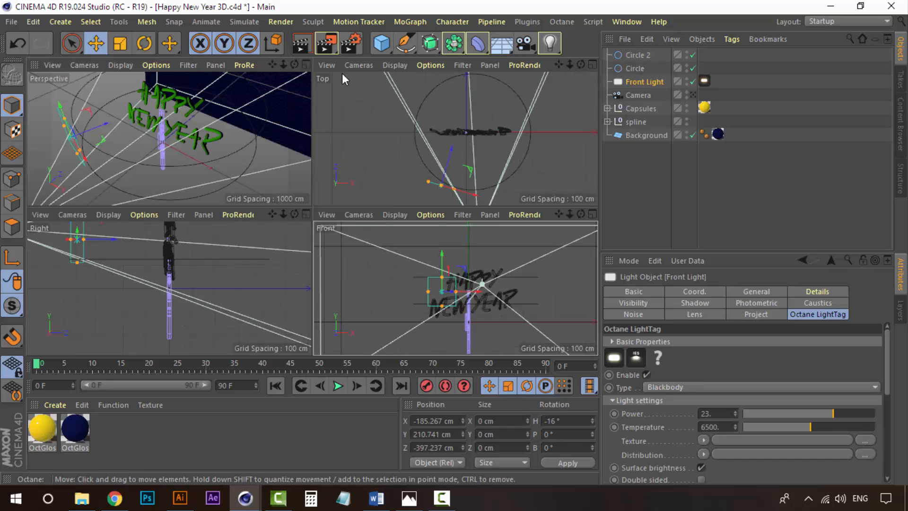
click(308, 62)
click(637, 188)
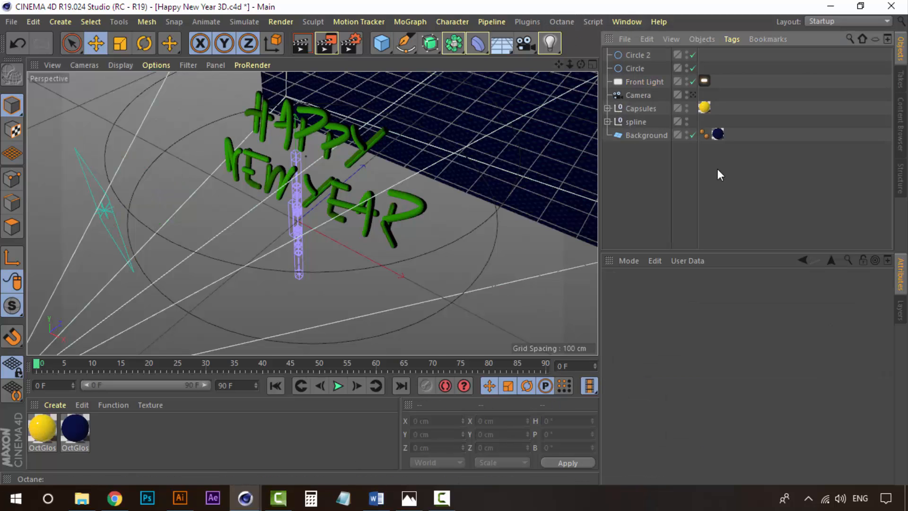
click(692, 97)
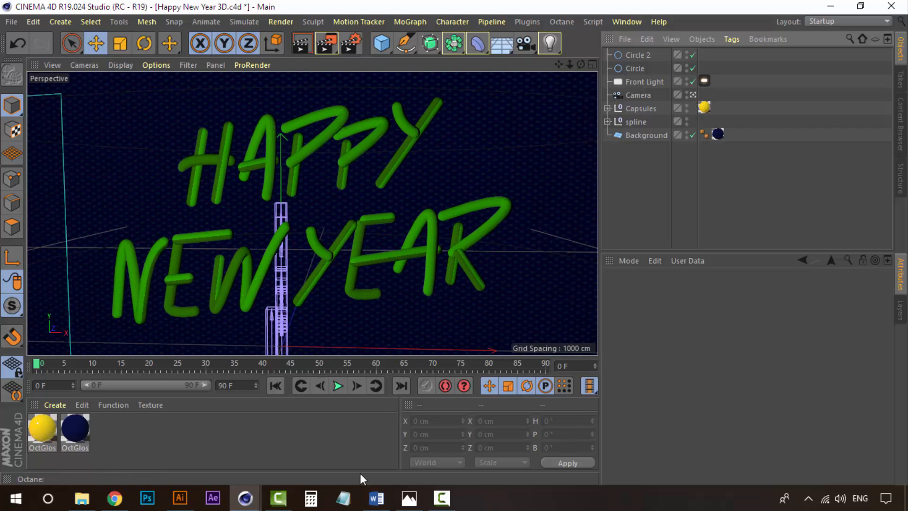
Open the Octane Live Viewer and add a new Octane Arealight to the scene.
mouse_move(245, 498)
click(303, 458)
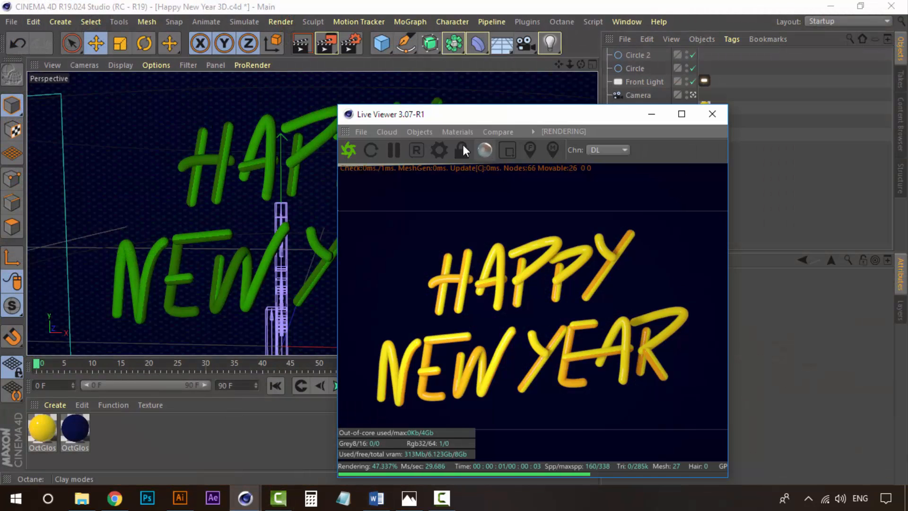
click(456, 131)
mouse_move(431, 133)
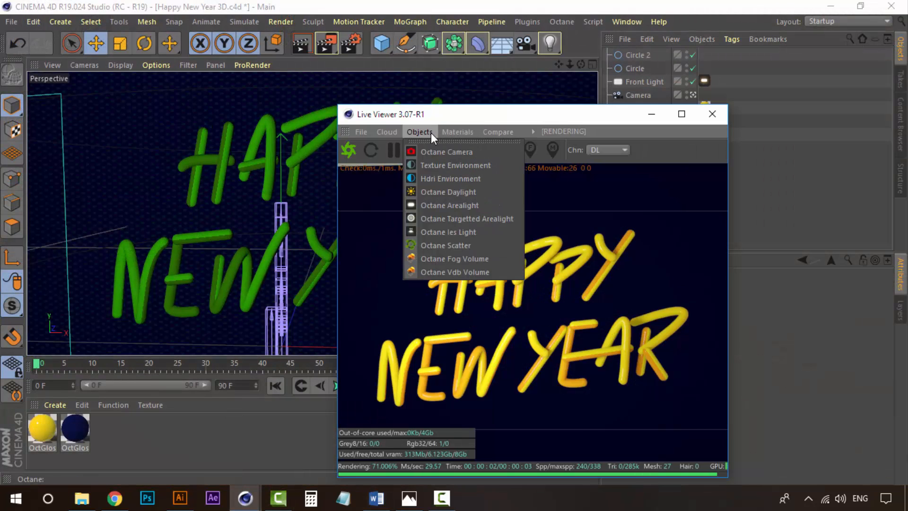
click(464, 205)
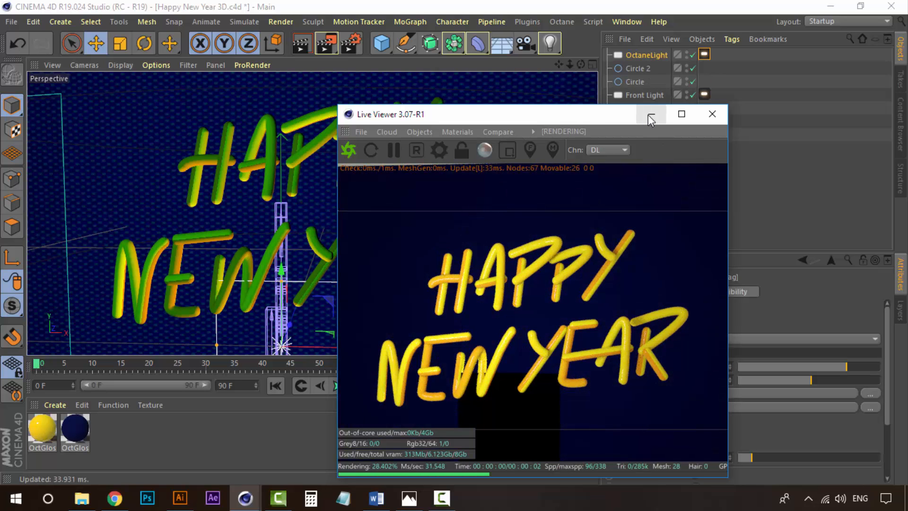
Turn off camera visibility and shadow visibility in the new area light's Octane LightTag.
drag(560, 112, 407, 61)
scroll(887, 390, down, 4)
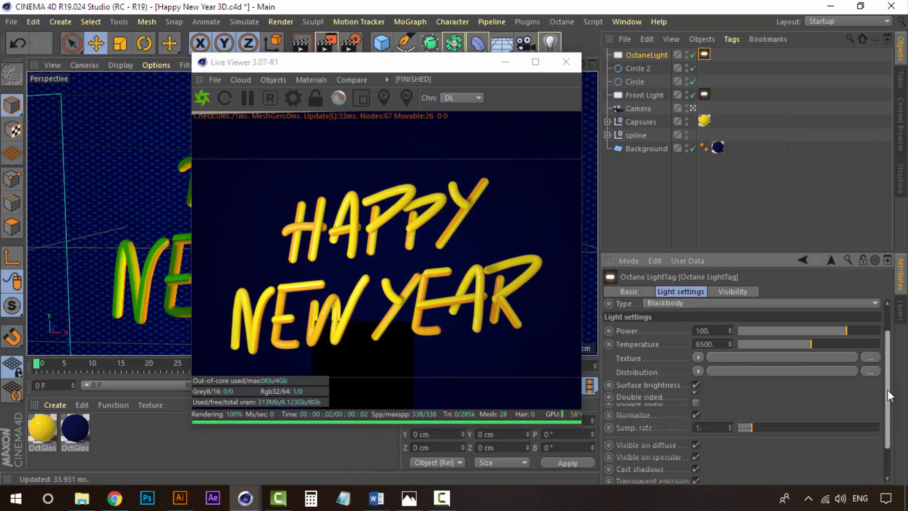
click(733, 291)
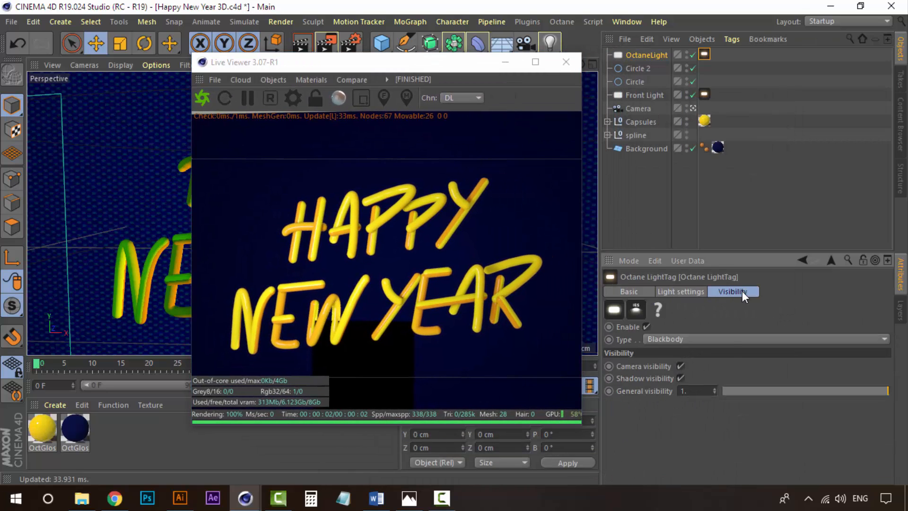
click(657, 56)
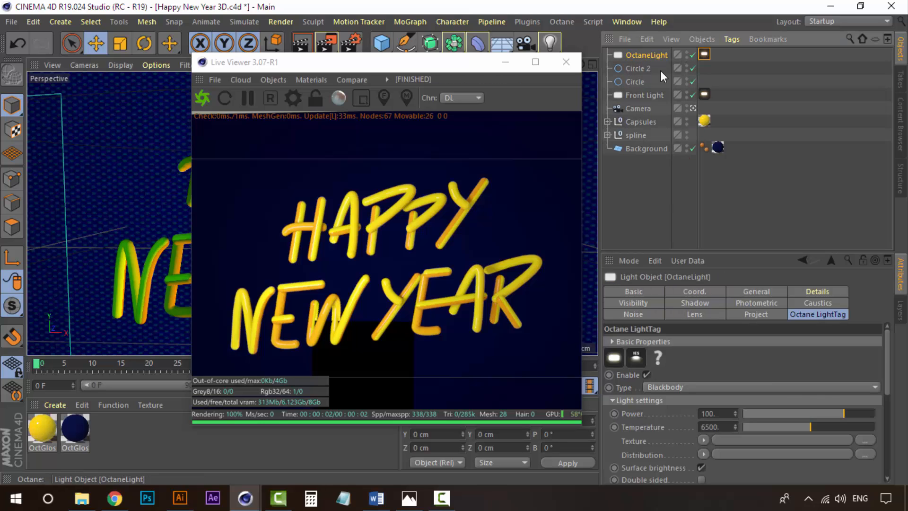
drag(883, 347, 876, 449)
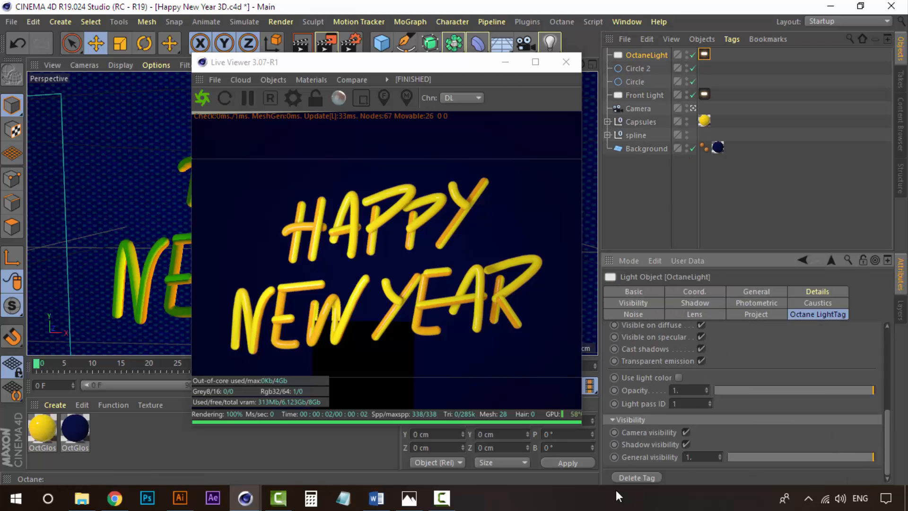
click(686, 432)
click(685, 444)
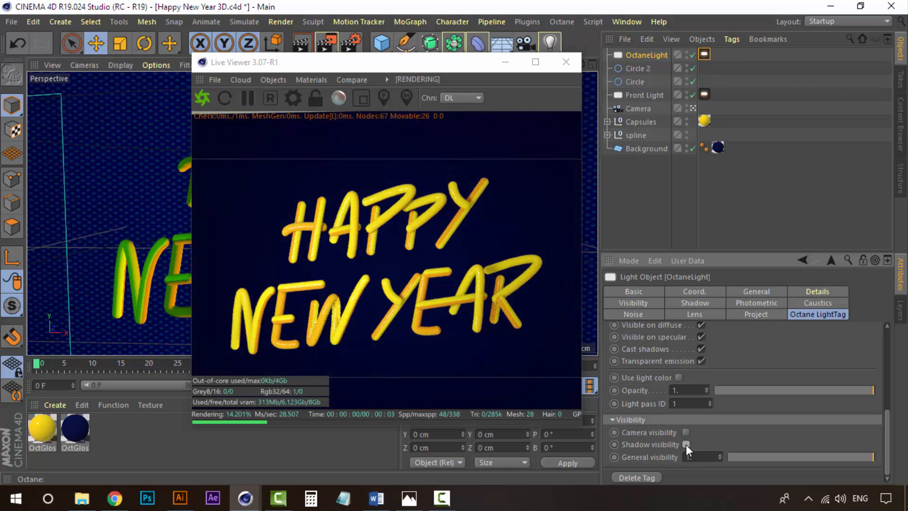
Close the Live Viewer, leave the camera view and orbit the perspective viewport.
drag(488, 63, 541, 112)
click(558, 111)
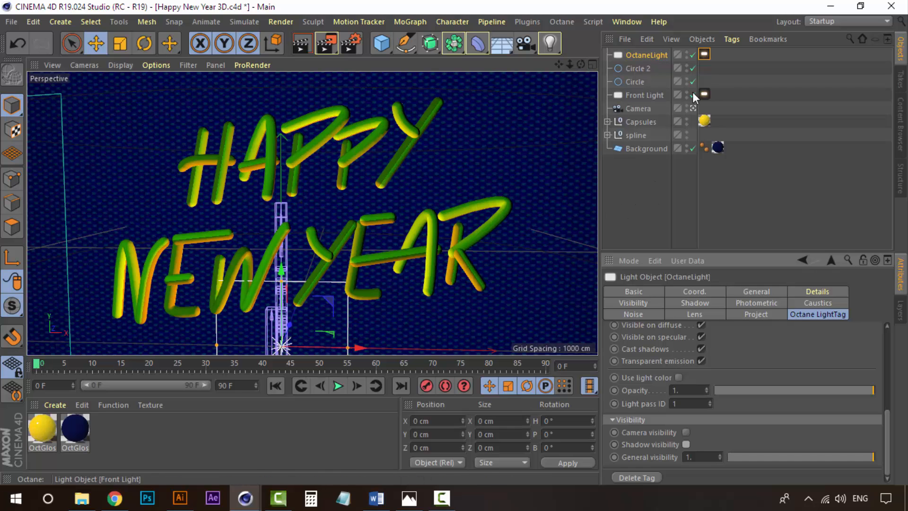
click(693, 109)
alt+drag(372, 203, 416, 194)
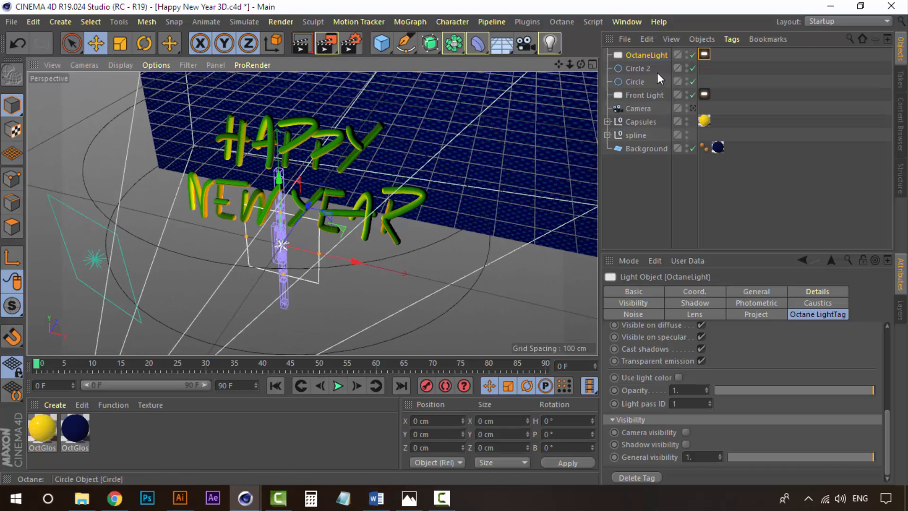
click(692, 55)
click(691, 55)
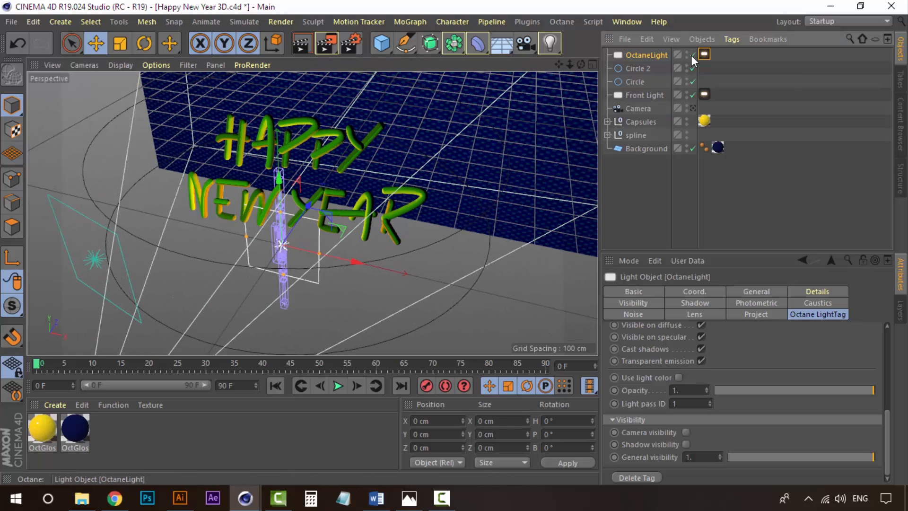
click(691, 55)
click(692, 55)
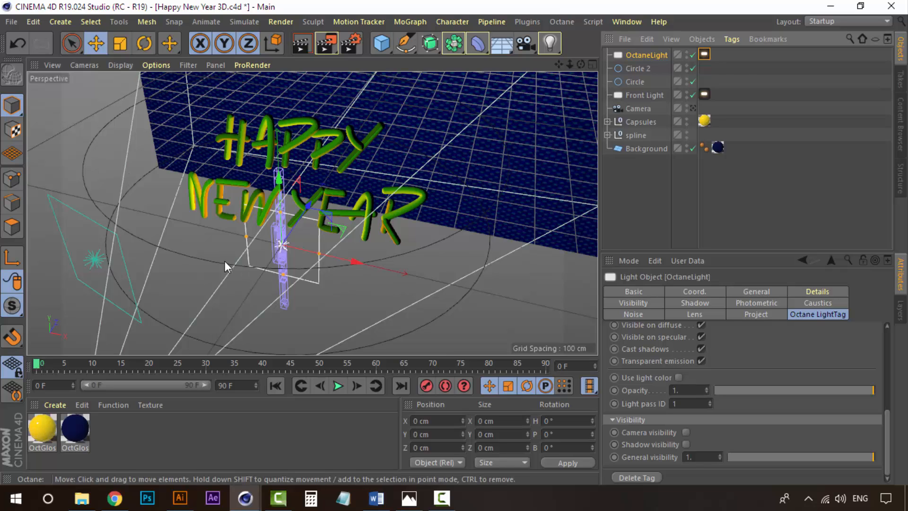
Add an Align to Spline tag to the Octane area light and set its spline path to Circle.
click(652, 67)
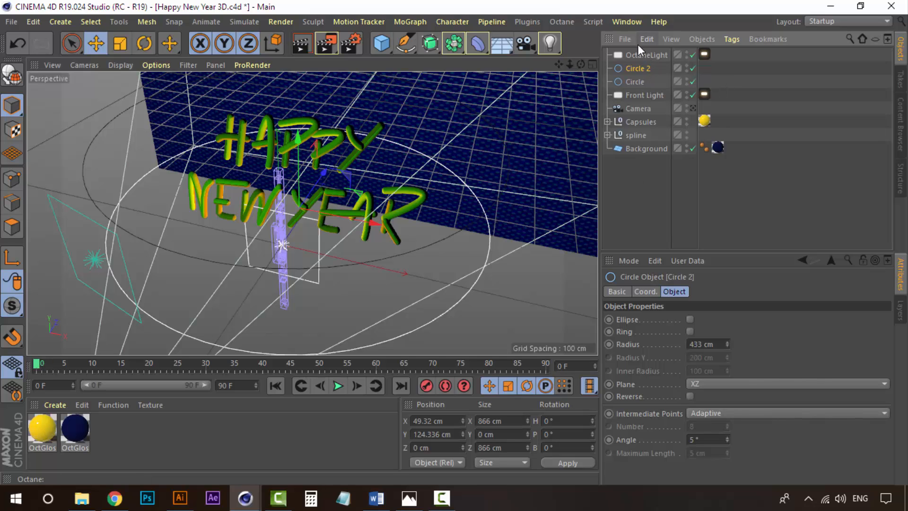
click(645, 53)
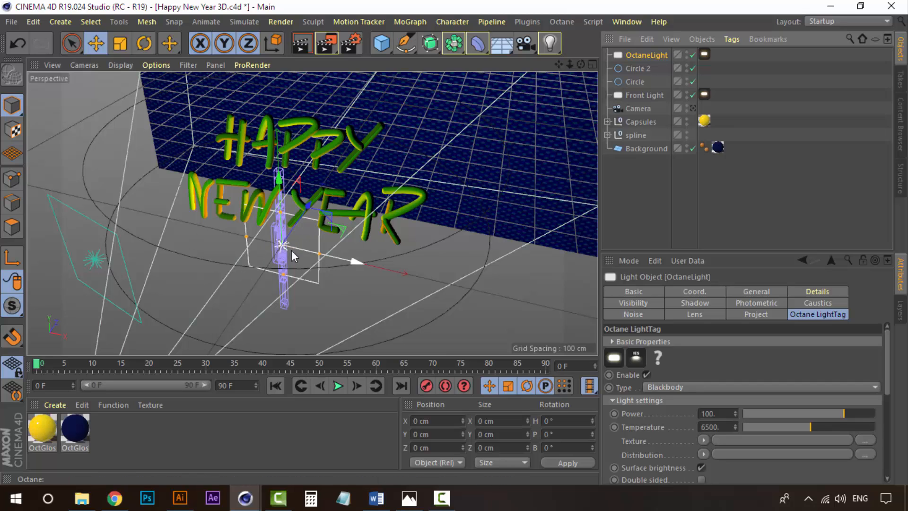
right_click(657, 56)
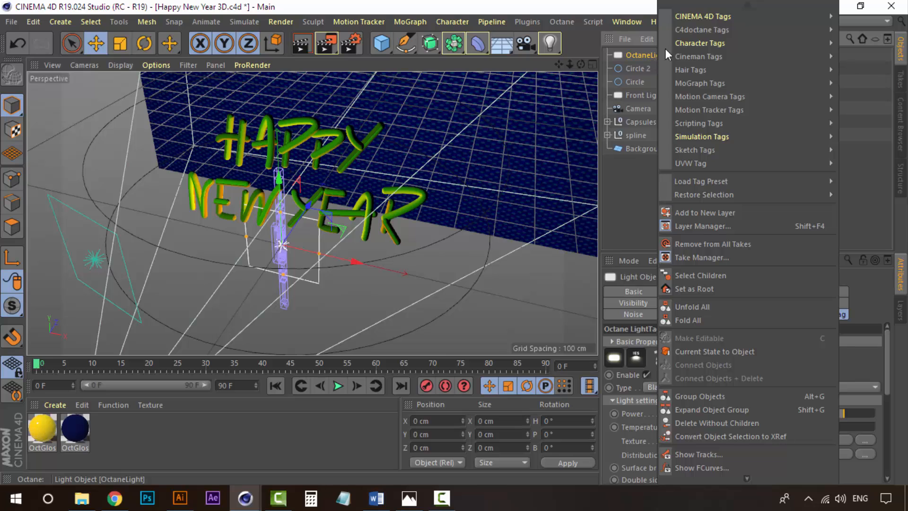
mouse_move(716, 15)
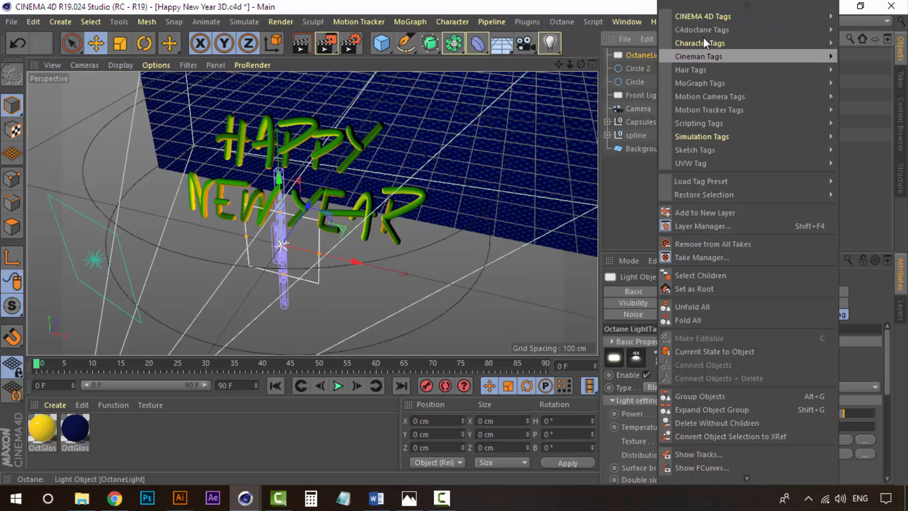
mouse_move(714, 163)
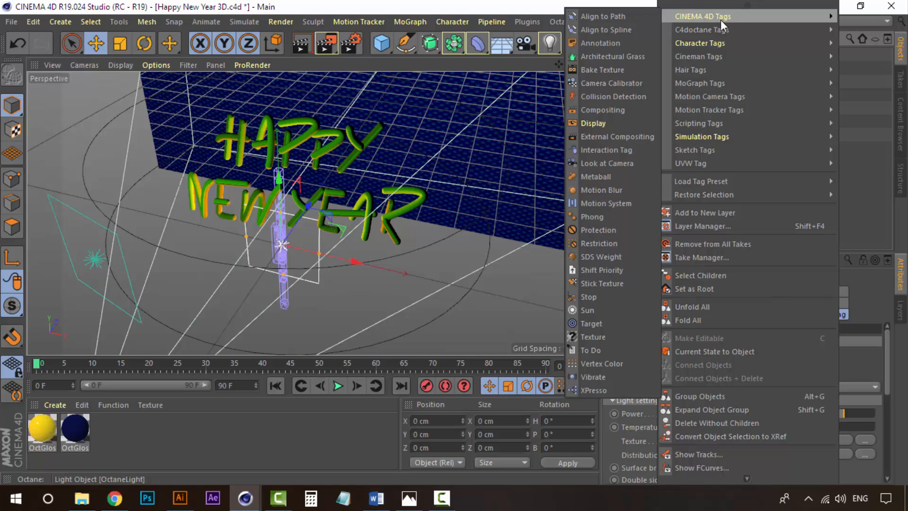
click(612, 30)
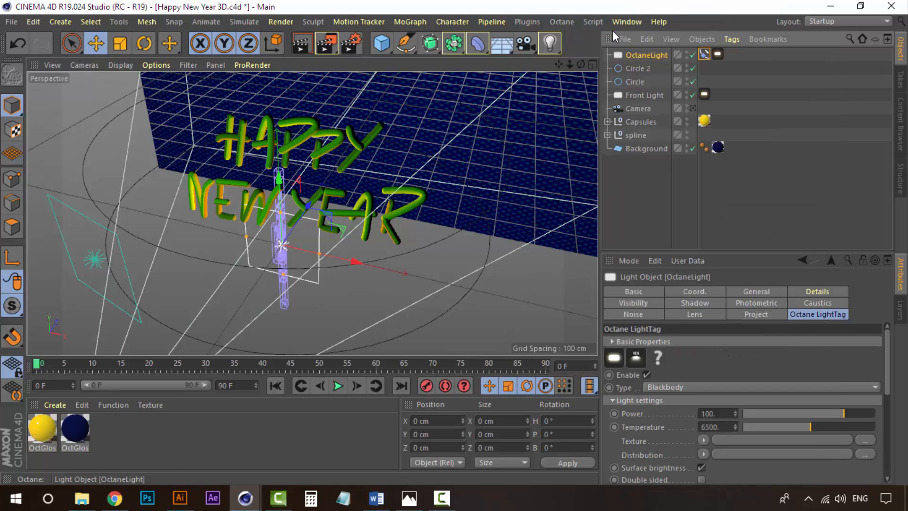
click(703, 55)
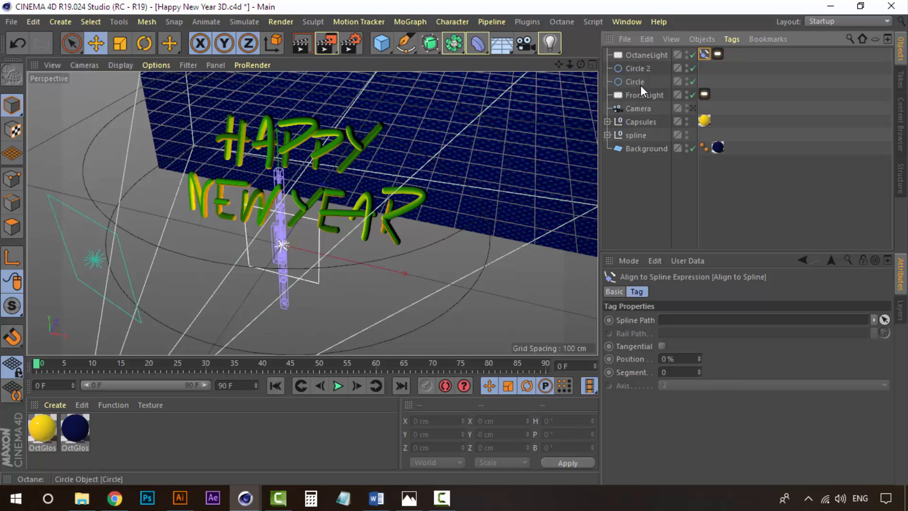
drag(641, 81, 678, 326)
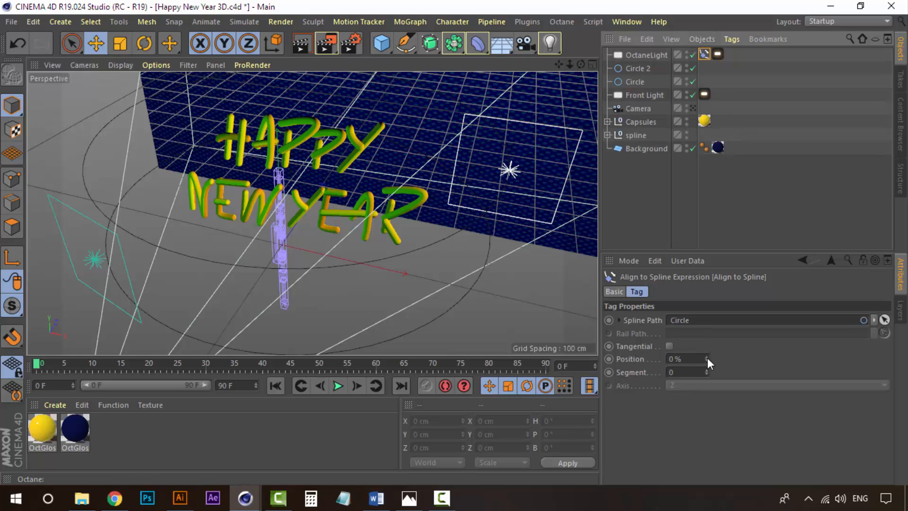
Set a keyframe for the tag's Position at 0% on frame 0.
drag(708, 358, 708, 335)
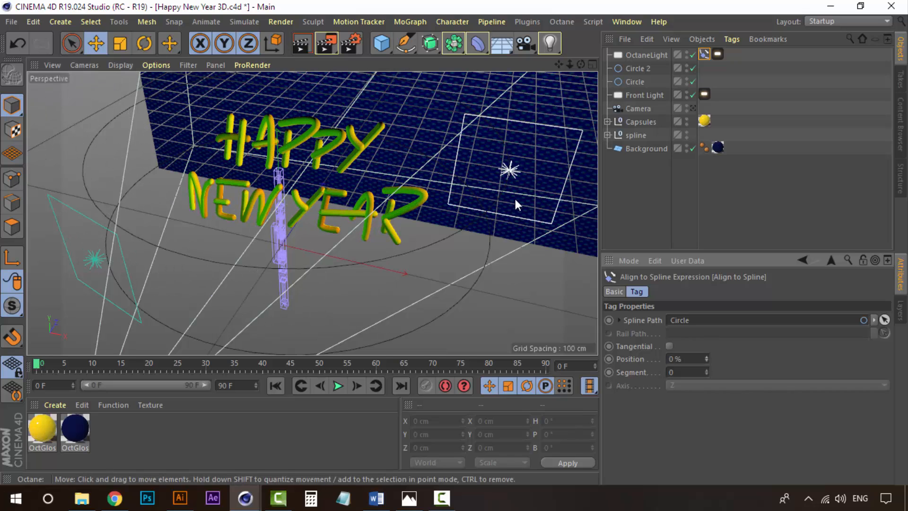
mouse_move(710, 357)
mouse_down()
mouse_move(709, 326)
mouse_move(713, 359)
mouse_up()
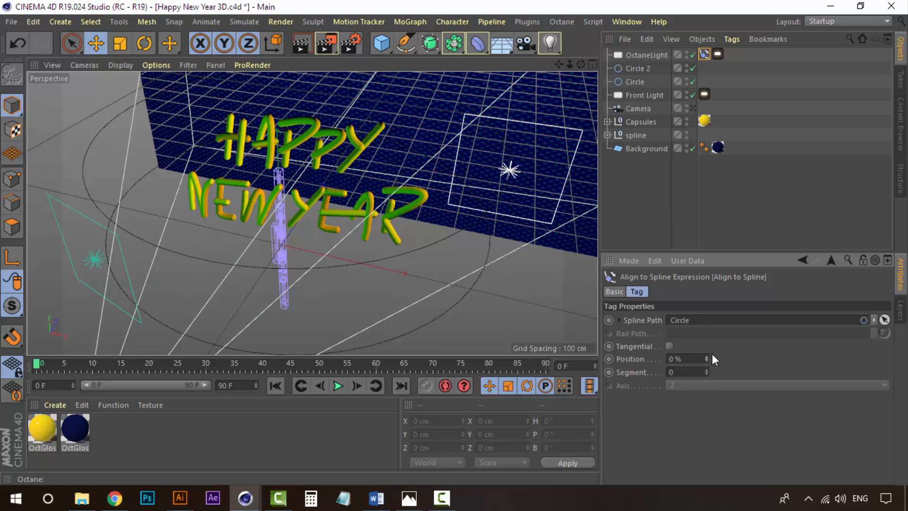
click(699, 357)
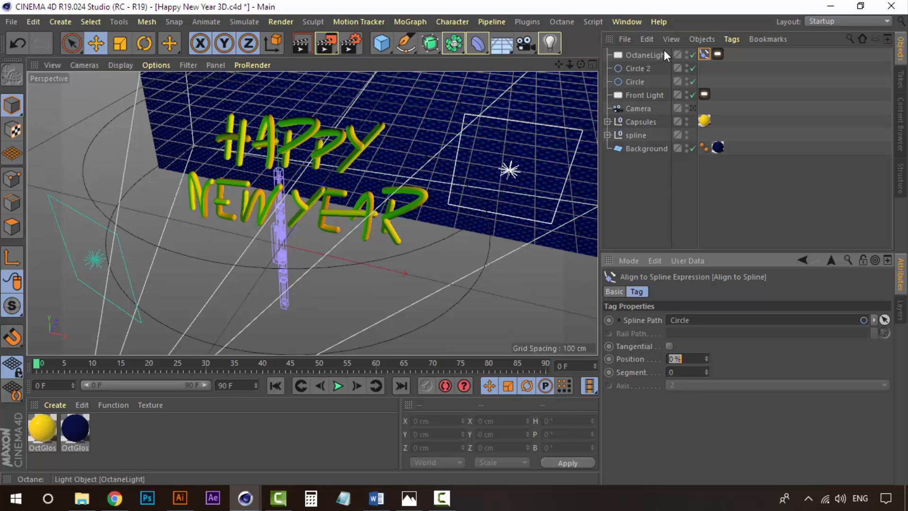
click(38, 365)
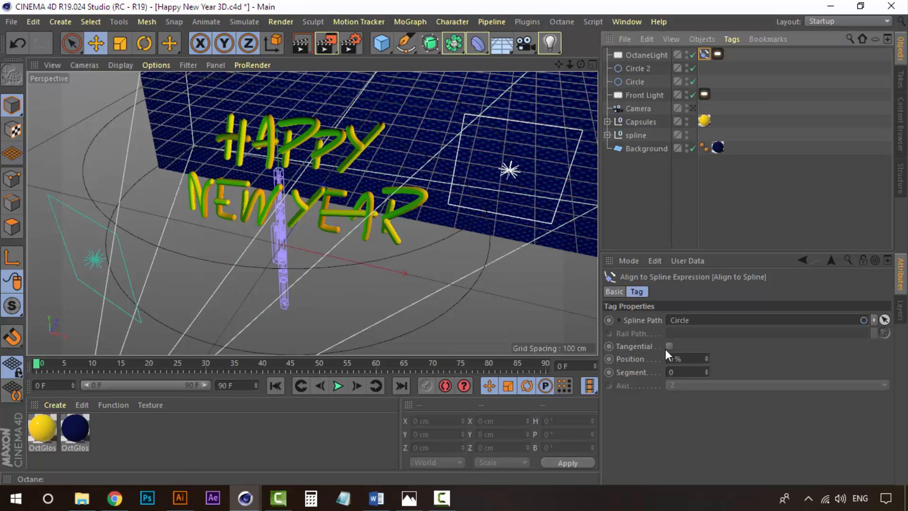
click(610, 360)
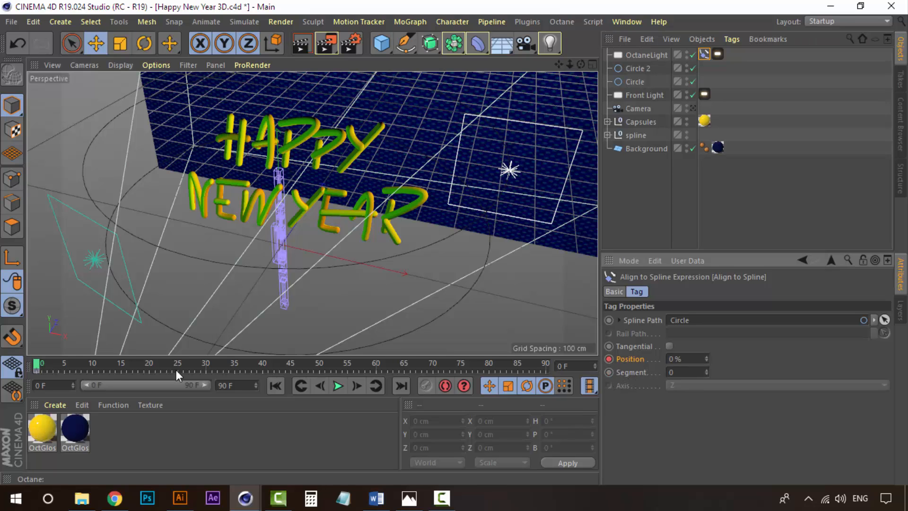
Go to frame 90, set the tag's Position to 100% and keyframe it.
drag(36, 365, 533, 362)
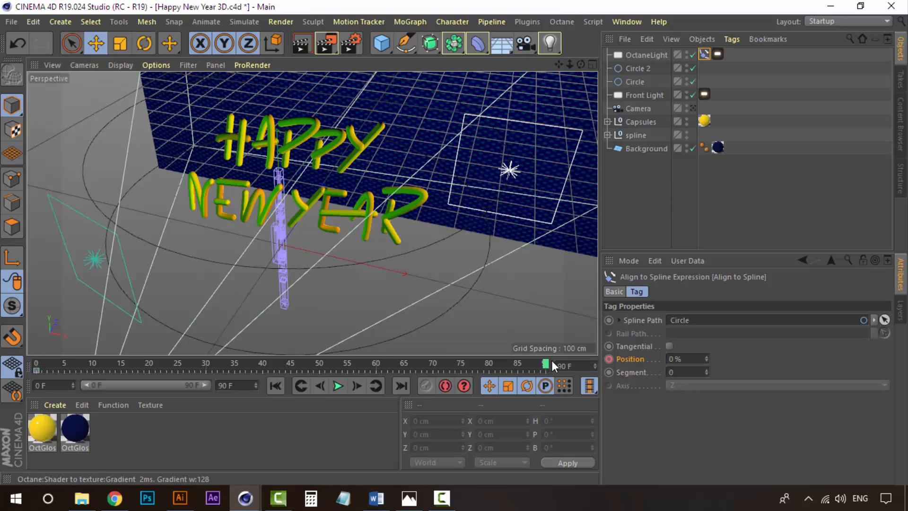
key(ctrl+d)
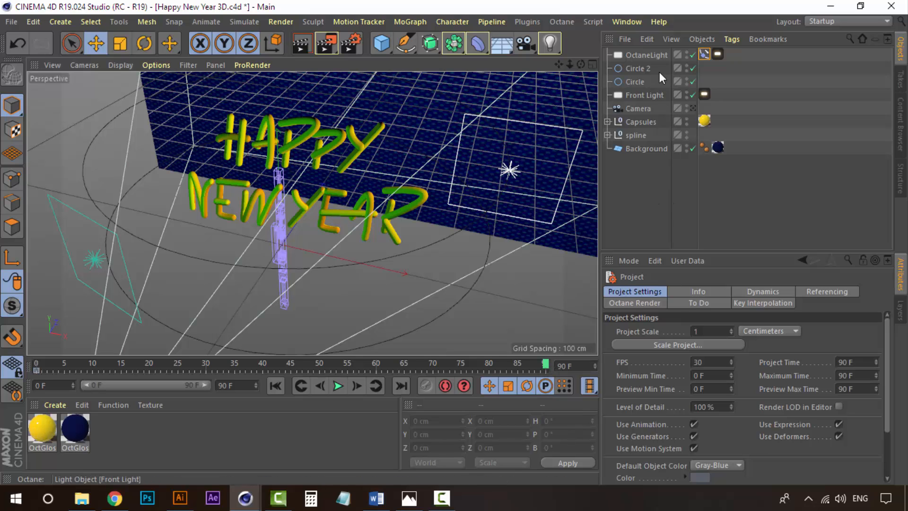
click(704, 54)
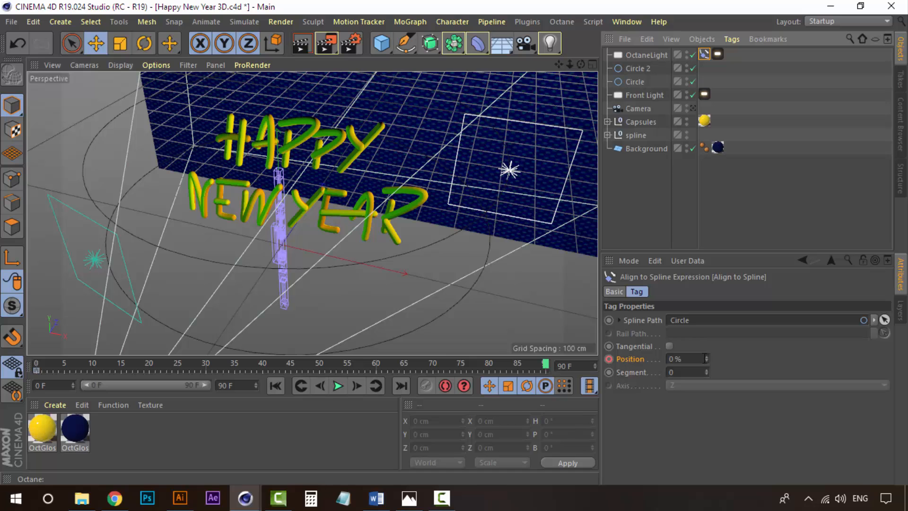
drag(708, 359, 708, 310)
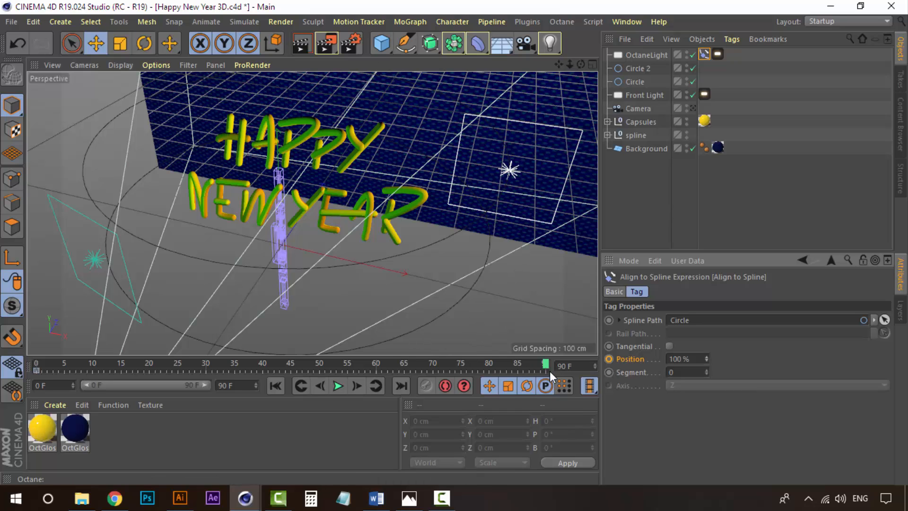
mouse_move(546, 364)
mouse_down()
mouse_move(509, 363)
mouse_move(553, 361)
mouse_up()
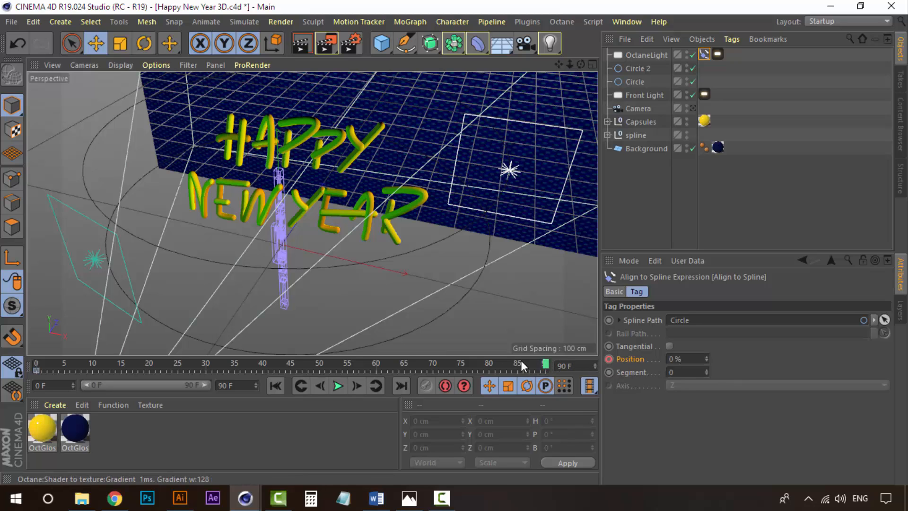
click(544, 364)
drag(707, 360, 708, 312)
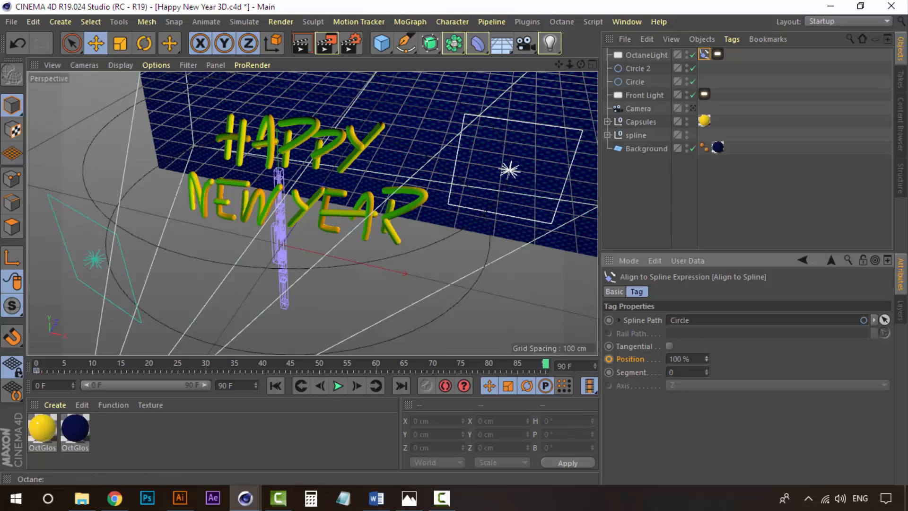
click(610, 360)
Play back the animation to preview the light travelling along the circle.
drag(545, 366, 81, 365)
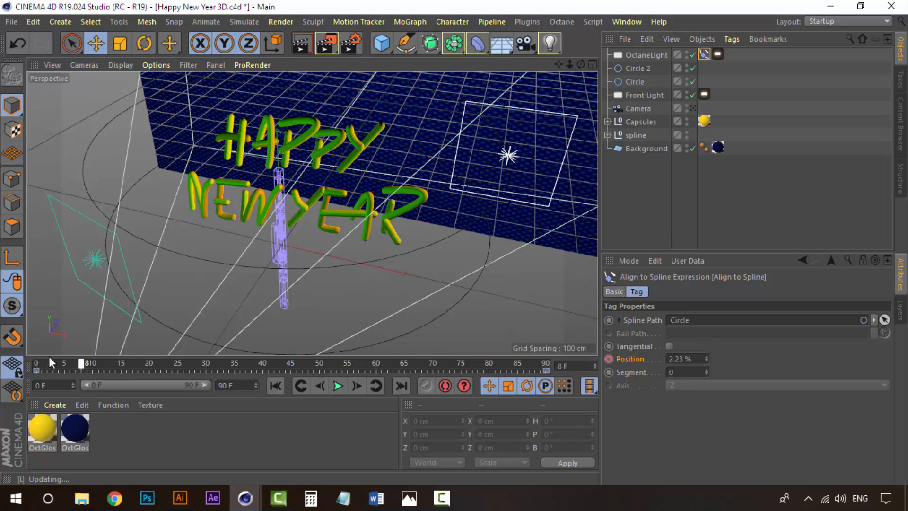
click(340, 382)
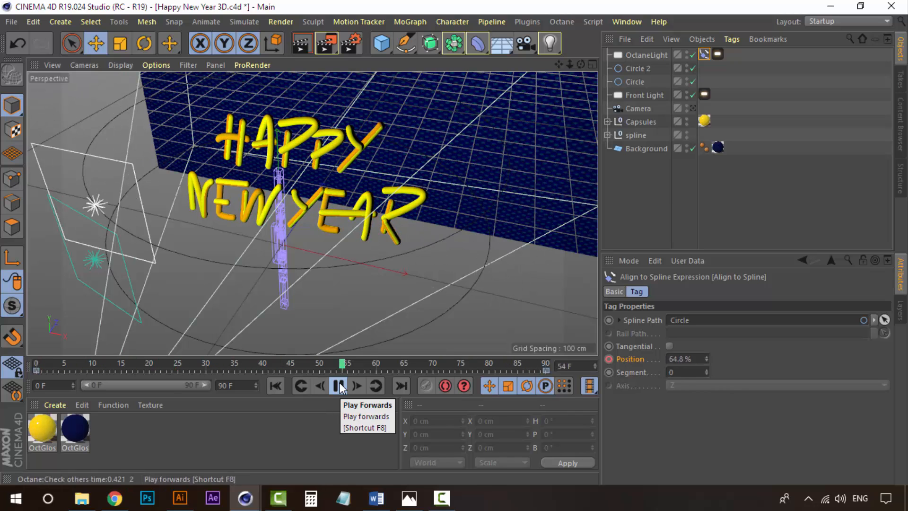
click(339, 386)
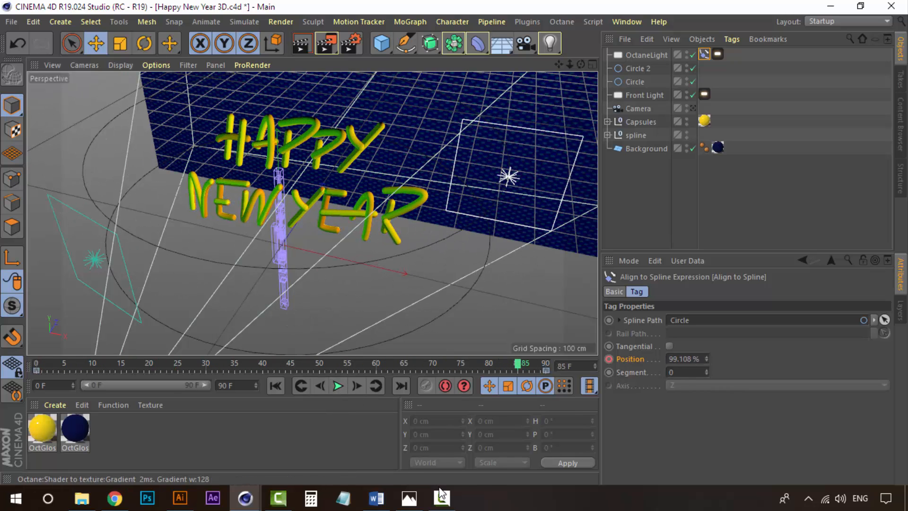
Open the Octane Live Viewer and look through the scene camera.
click(302, 462)
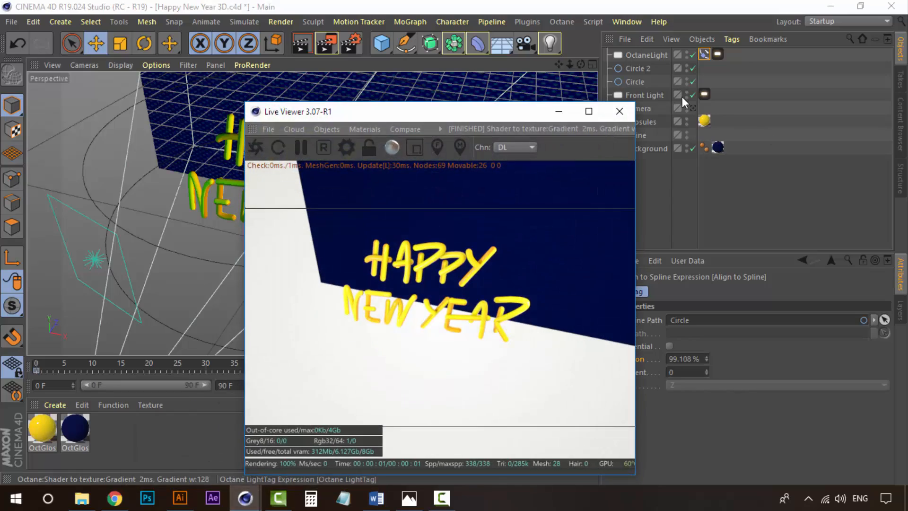
click(693, 107)
drag(494, 117, 790, 129)
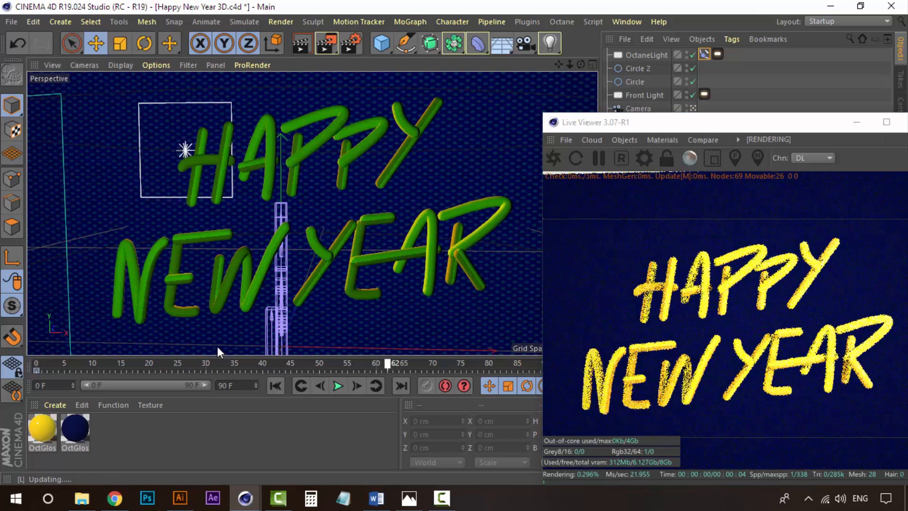
Scrub through the timeline to check how the moving light illuminates the text in the Live Viewer.
click(37, 365)
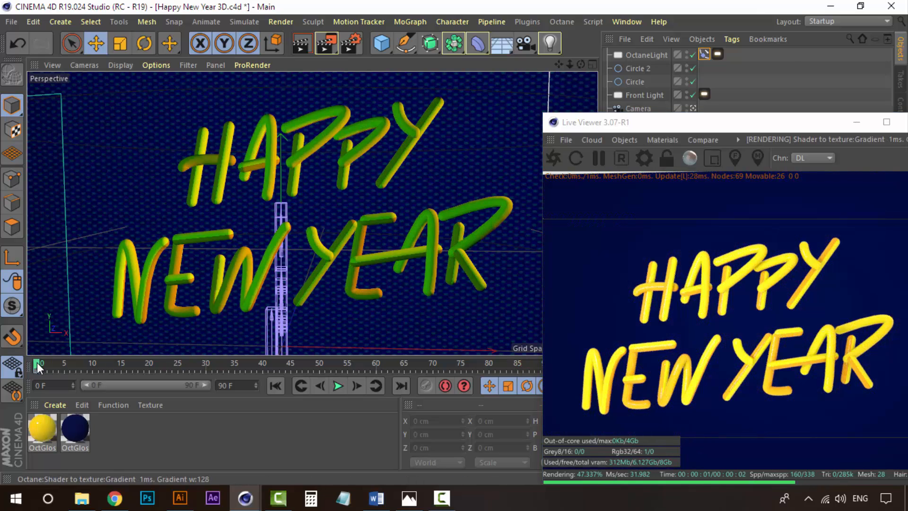
drag(38, 366, 361, 370)
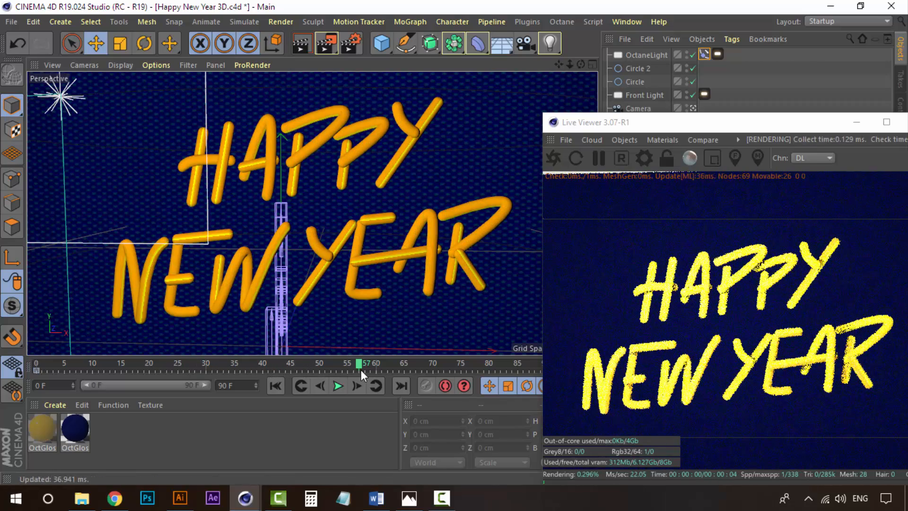
drag(432, 367, 521, 363)
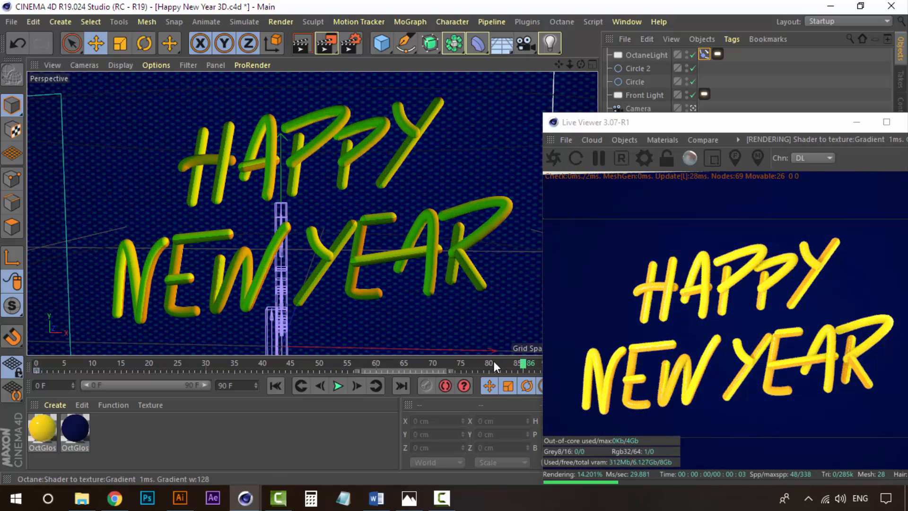
drag(740, 126, 787, 128)
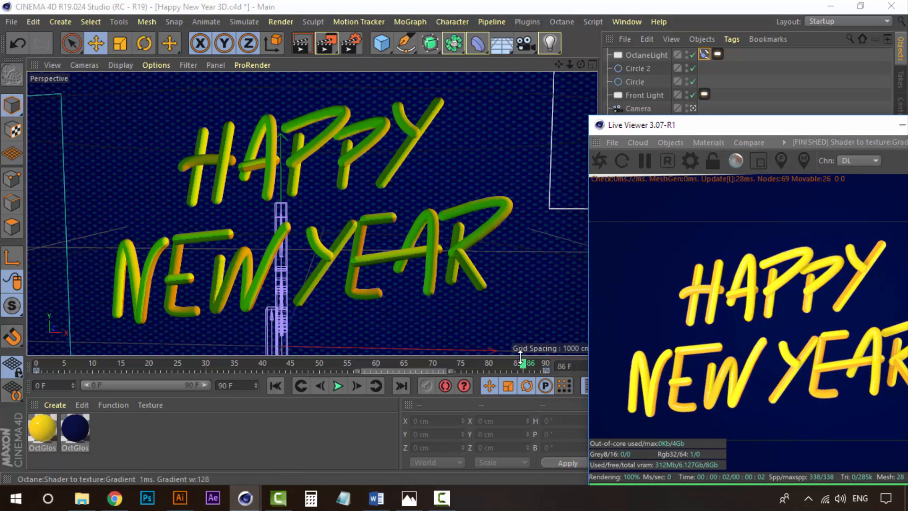
drag(523, 364, 549, 362)
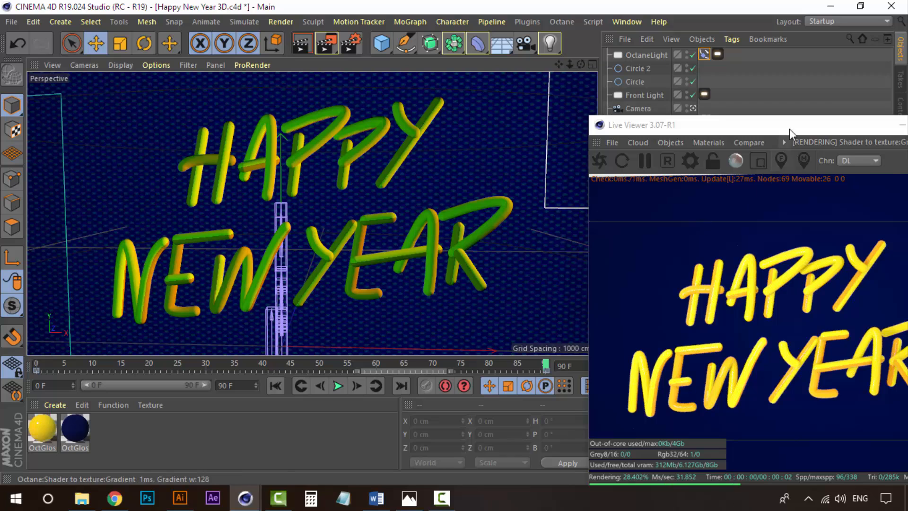
drag(790, 129, 742, 140)
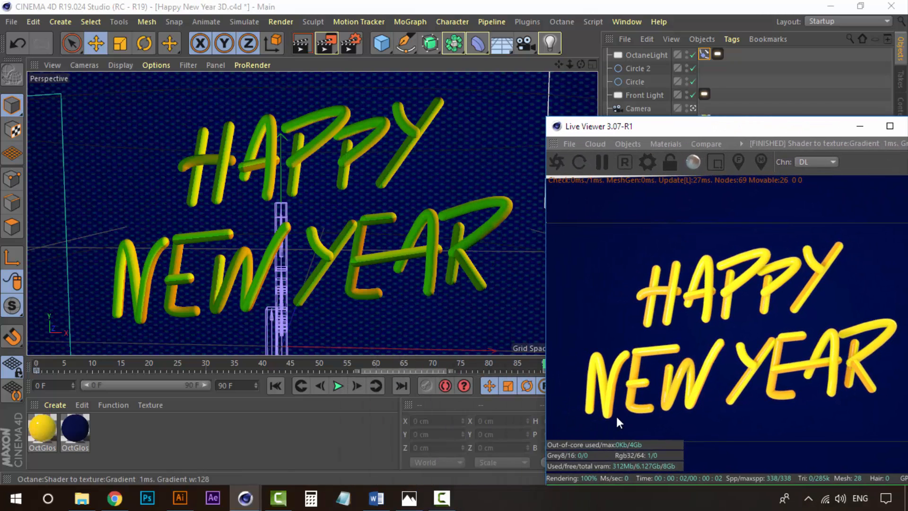
click(217, 362)
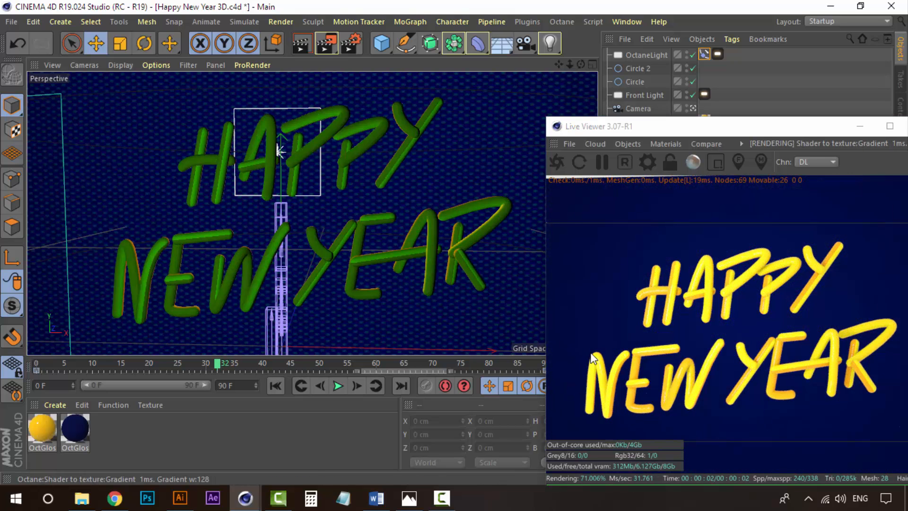
click(118, 365)
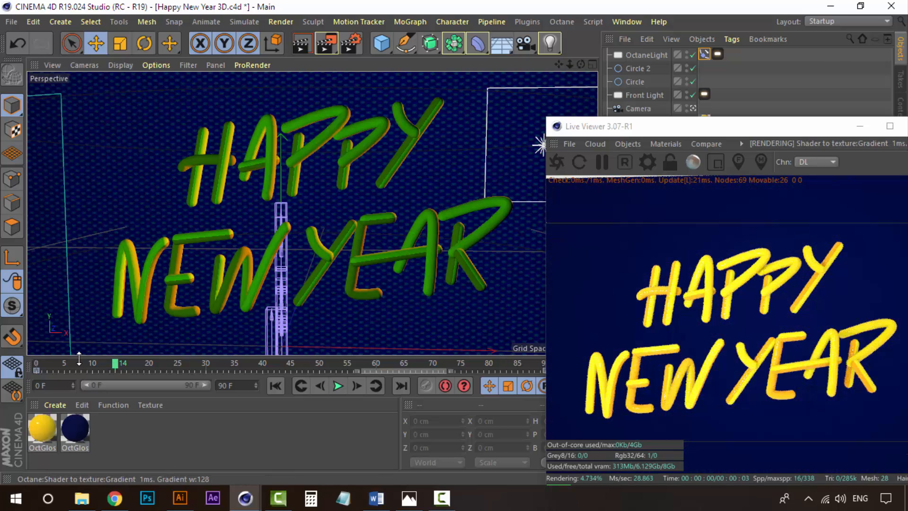
click(330, 362)
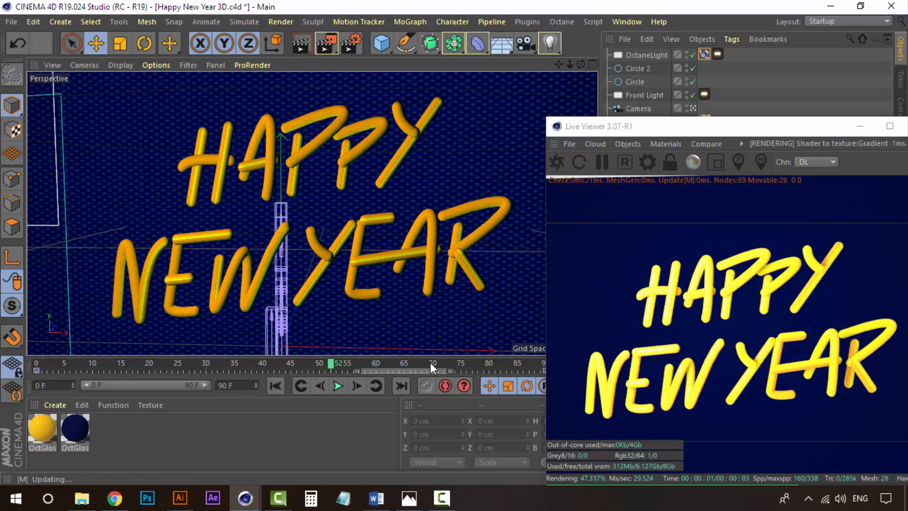
click(471, 363)
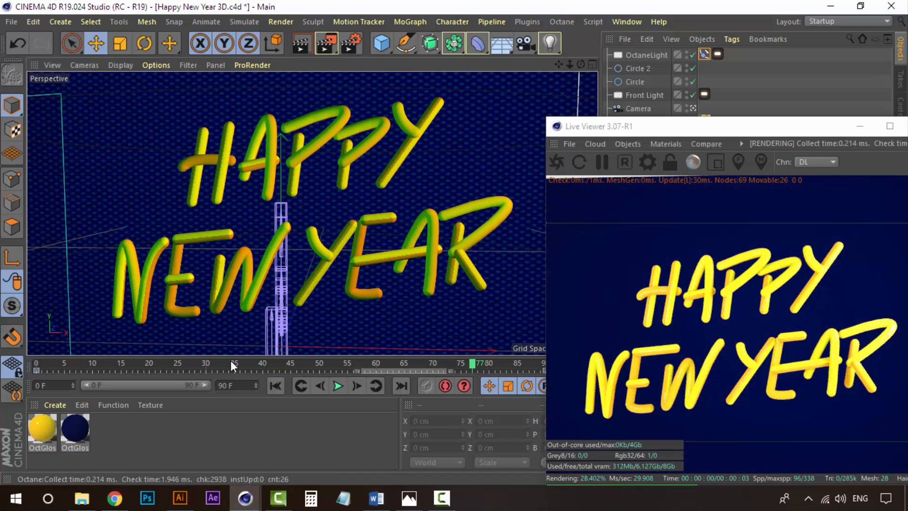
click(64, 363)
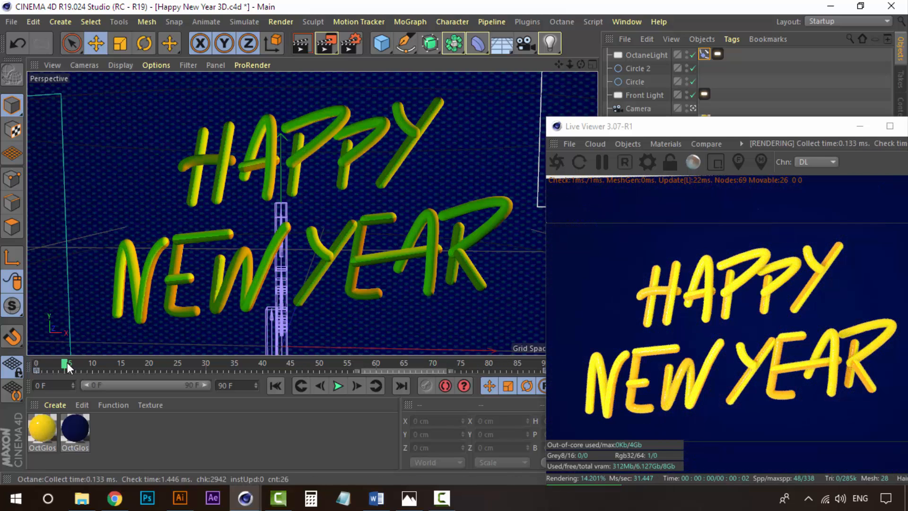
Return the timeline to frame 0 and move the Live Viewer window aside.
click(215, 363)
drag(215, 363, 20, 361)
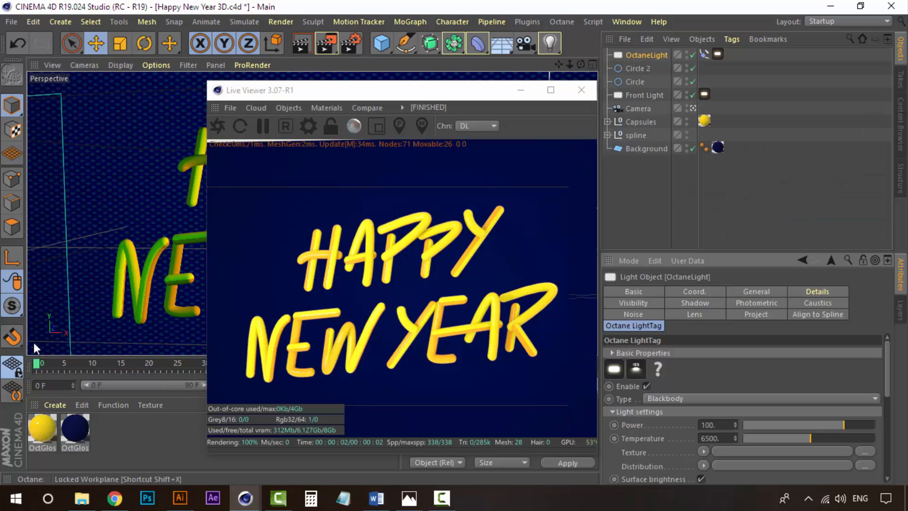
drag(473, 95, 446, 90)
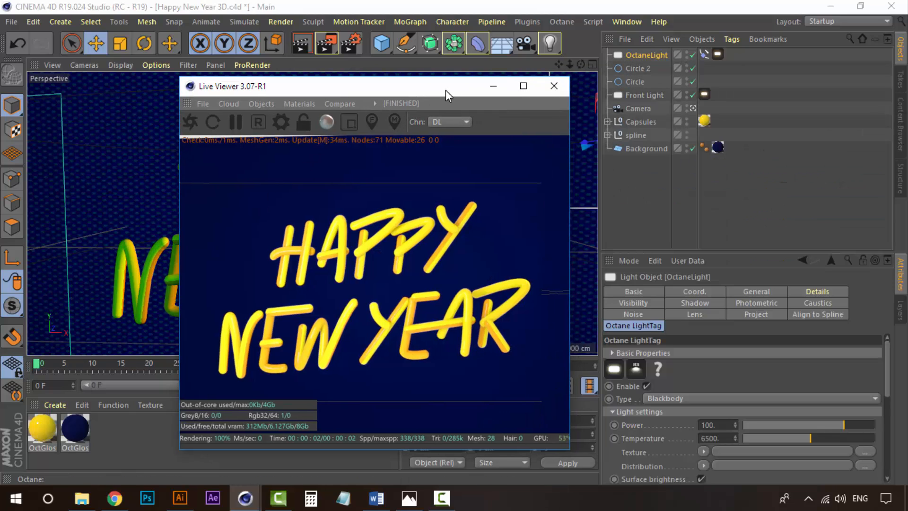
Lower the OctaneLight's Power to about 60.6 and set its Intensity to 90%.
click(648, 56)
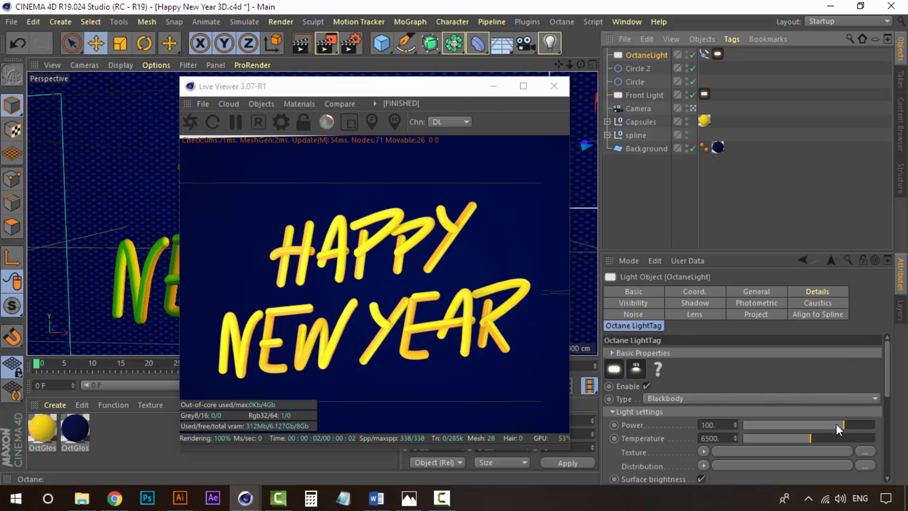
drag(837, 424, 841, 424)
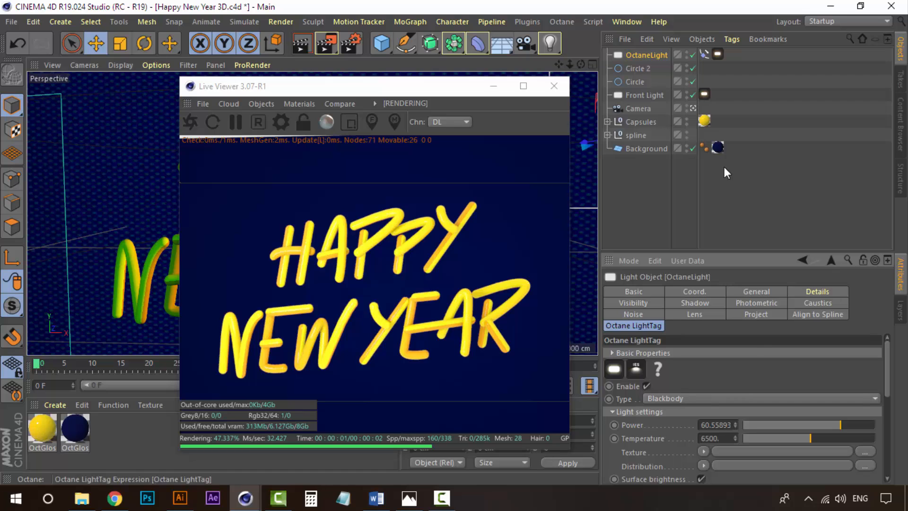
click(737, 291)
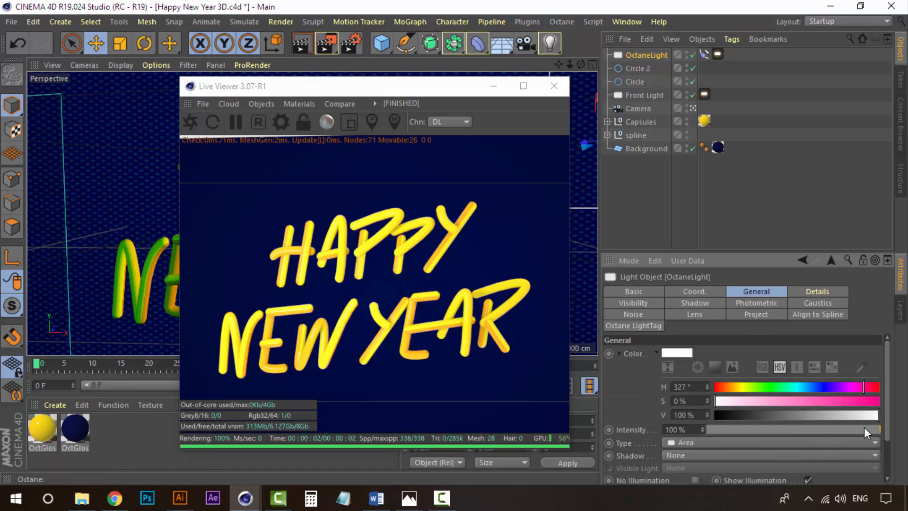
drag(864, 427, 861, 429)
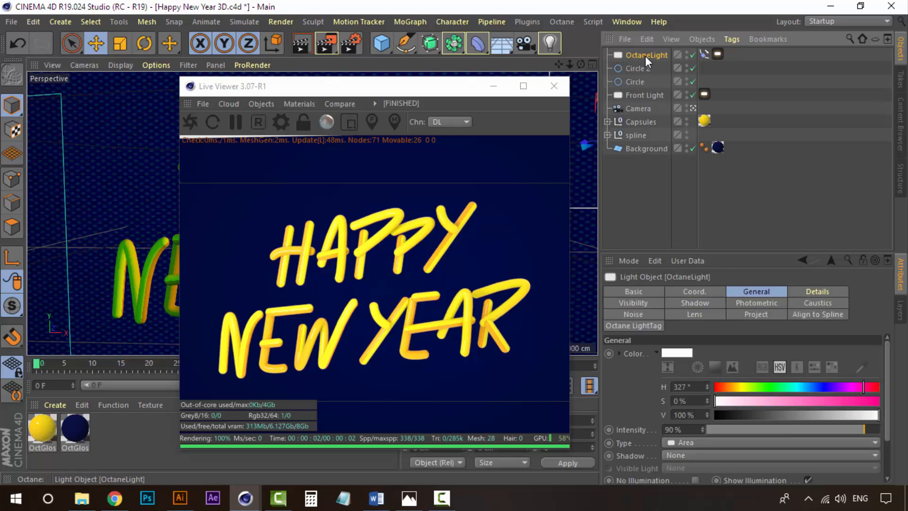
Rename the OctaneLight as Ring.
double_click(646, 55)
text(Ring)
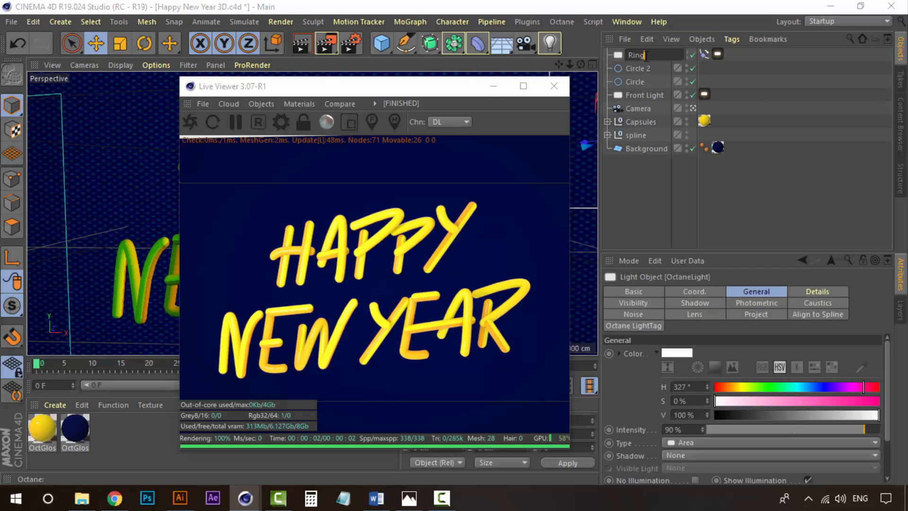
key(Return)
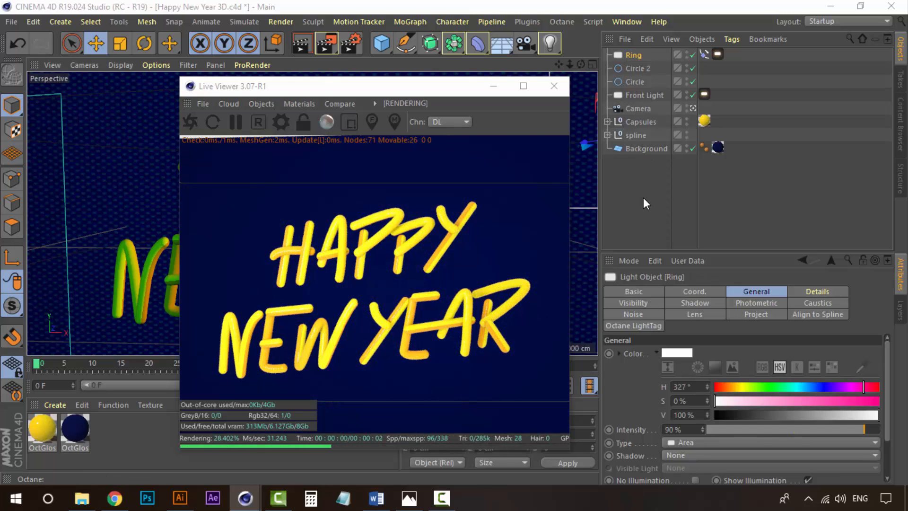
Minimize the Live Viewer and duplicate the Ring light.
click(494, 88)
click(639, 176)
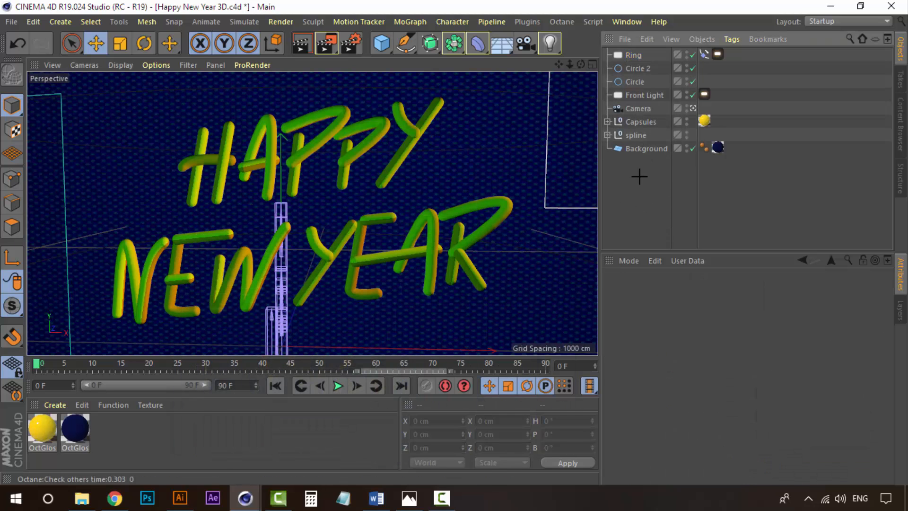
click(632, 55)
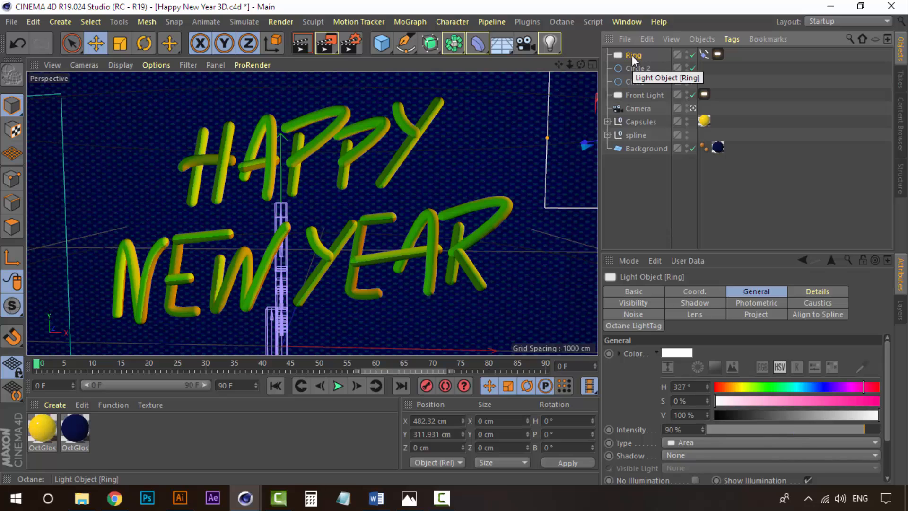
key(ctrl+c)
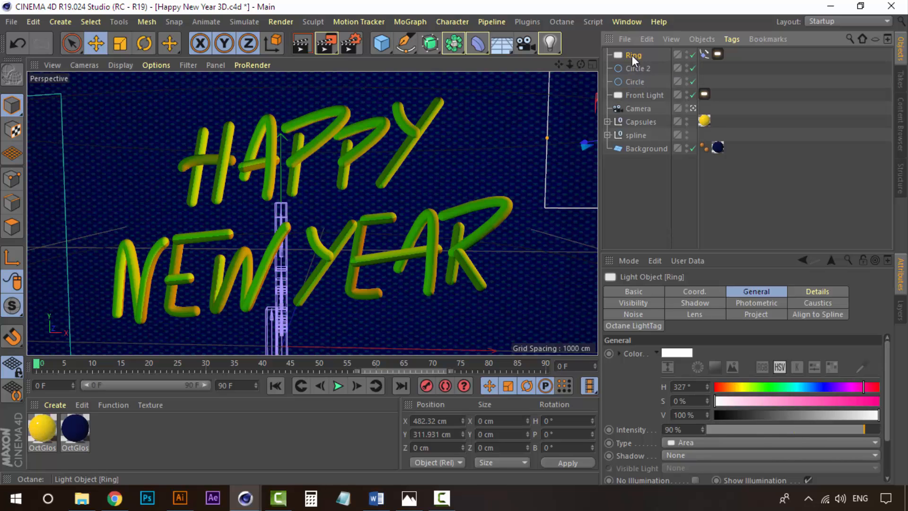
key(ctrl+v)
Set the copied light's Align to Spline path to Circle 2.
click(705, 55)
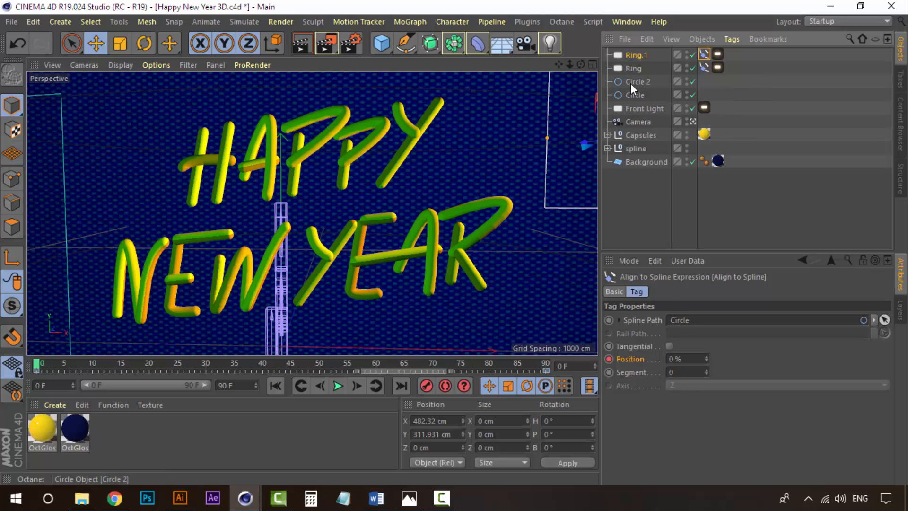
drag(634, 83, 695, 322)
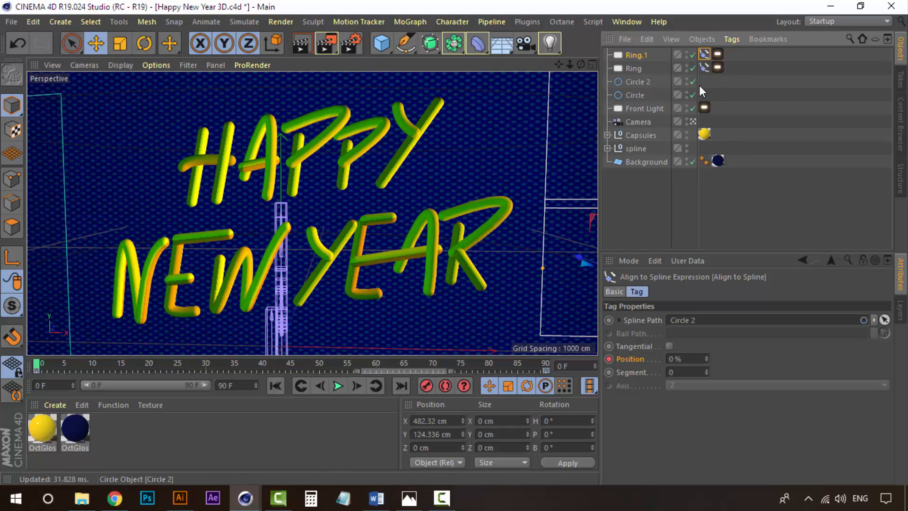
Leave the scene camera view and play back the animation to preview the duplicated light.
click(694, 120)
drag(349, 361, 56, 363)
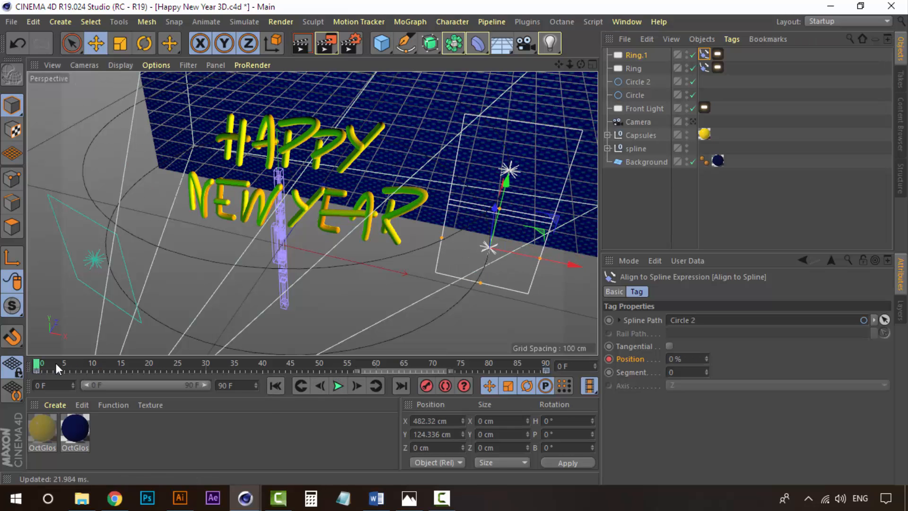
click(334, 387)
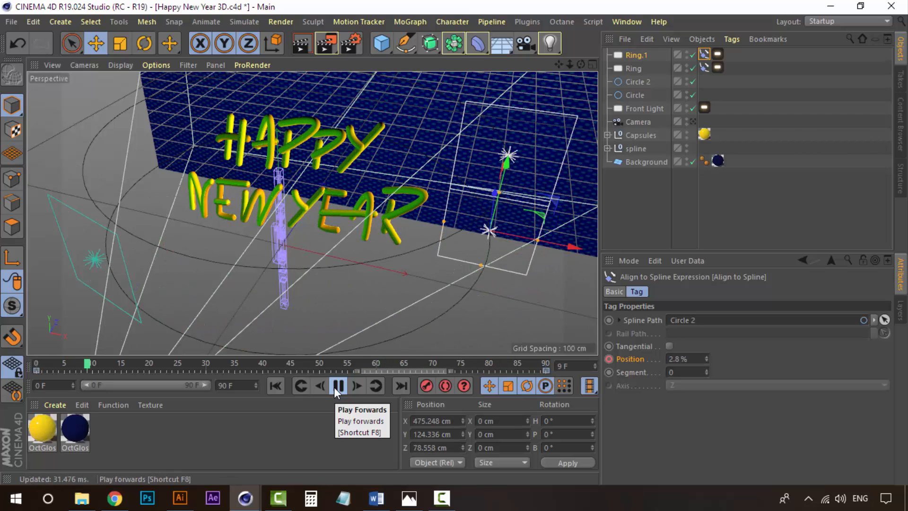
click(334, 387)
drag(121, 362, 21, 364)
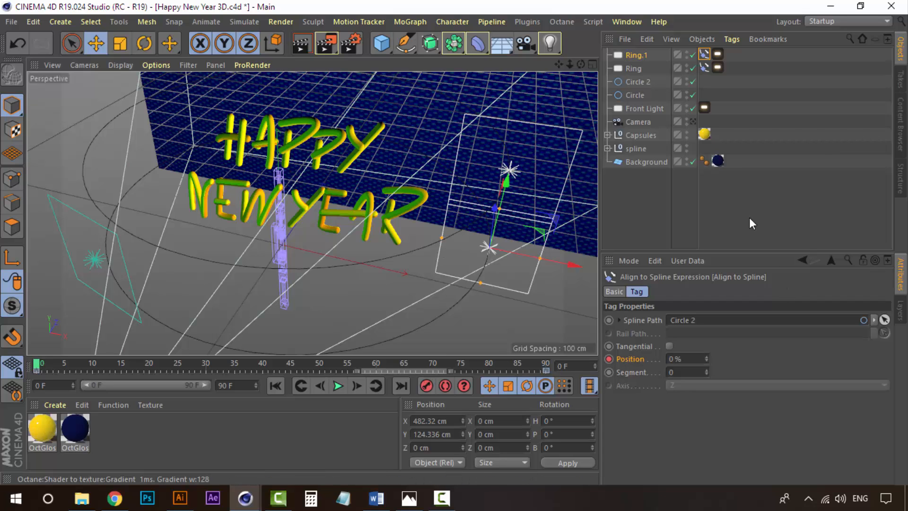
Rename the copied light as Ring 2.
click(649, 53)
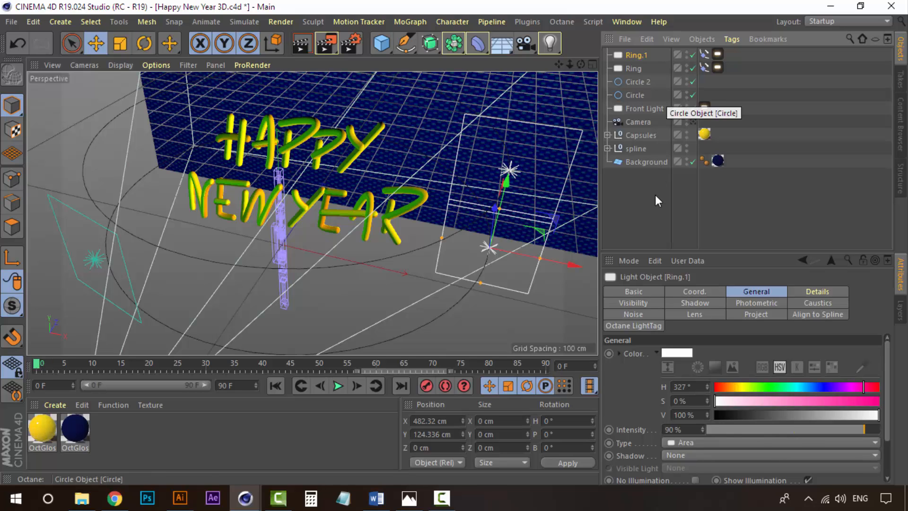
double_click(641, 55)
drag(645, 56, 656, 56)
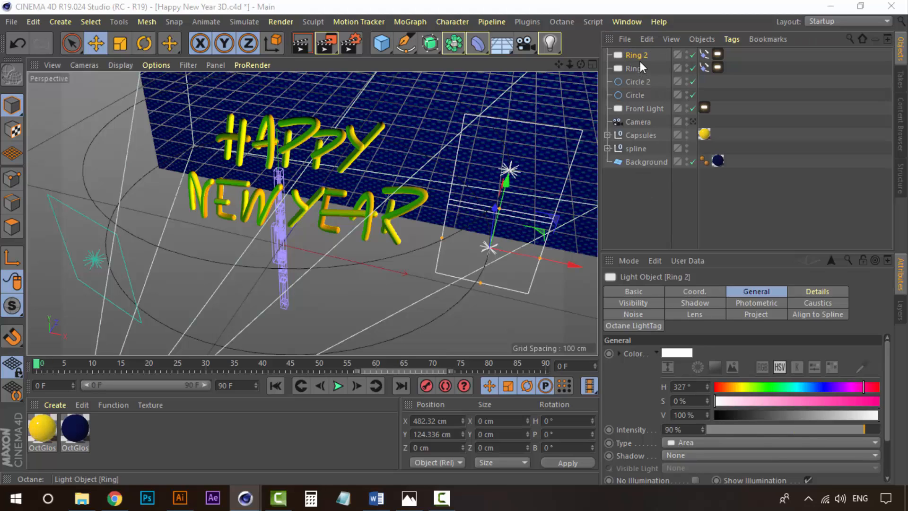
At frame 0, set Ring 2's Align to Spline Position to 100%.
click(705, 54)
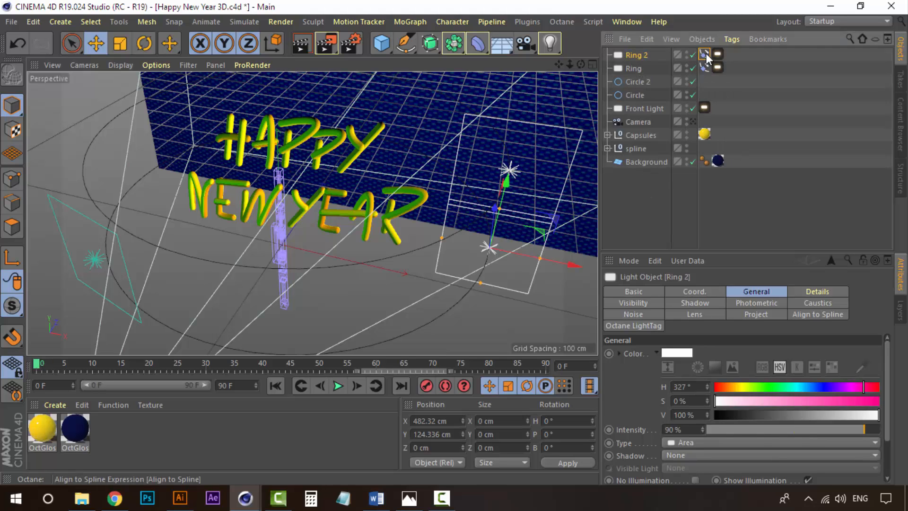
click(706, 56)
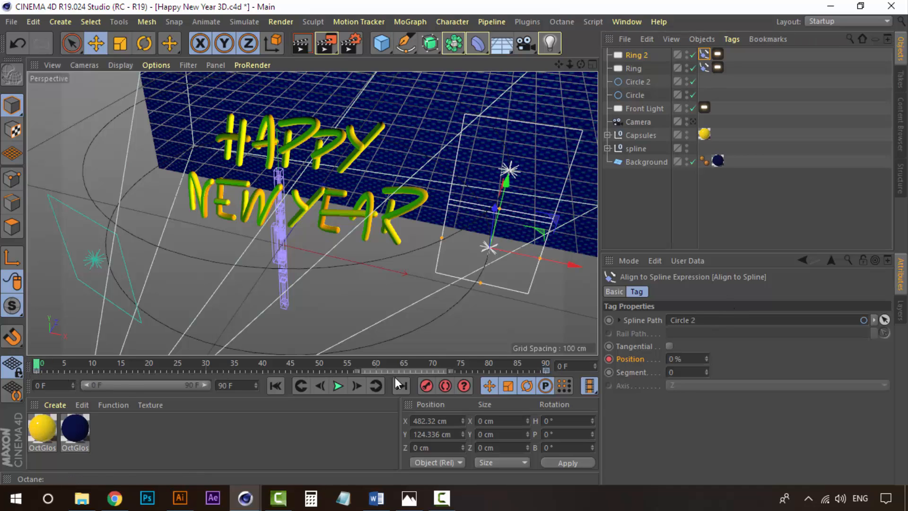
drag(706, 363, 705, 358)
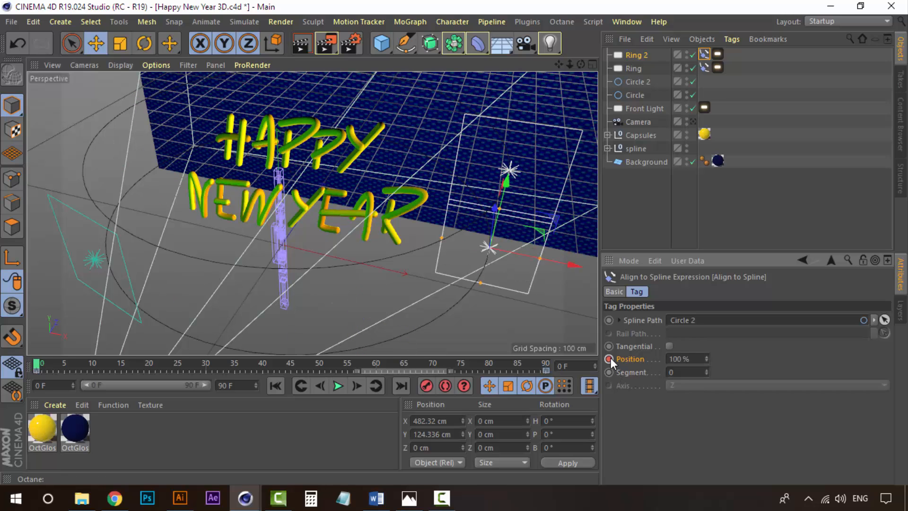
Go to frame 90, set Ring 2's Position to 0% and keyframe it.
click(545, 365)
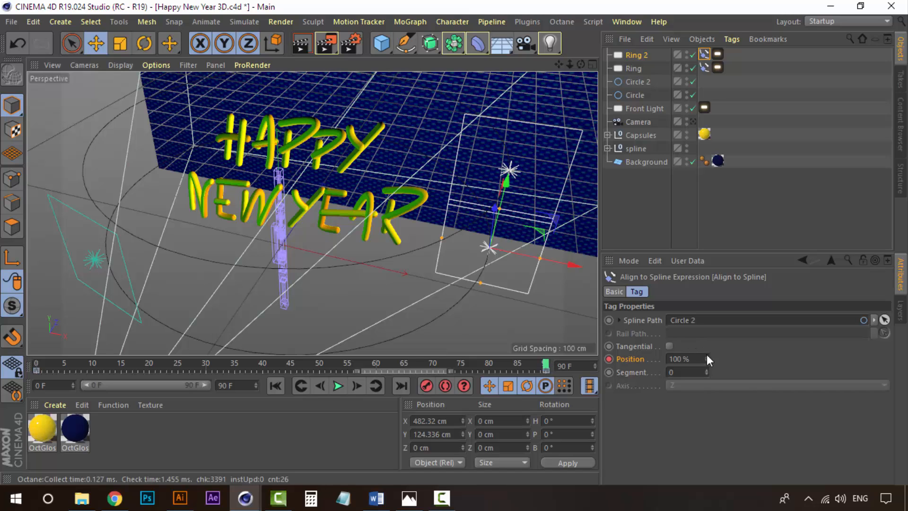
drag(707, 358, 707, 379)
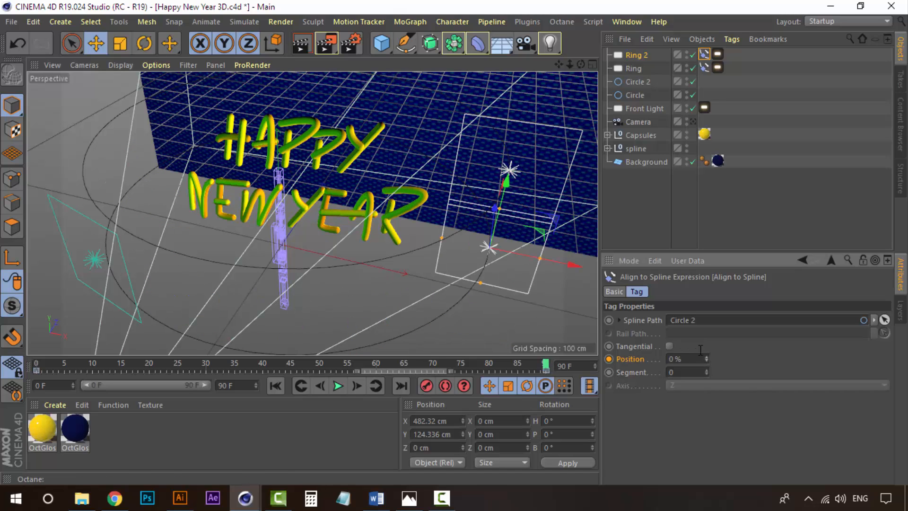
click(609, 359)
Reopen the Live Viewer through the scene camera and scrub the timeline to check both moving lights.
mouse_move(546, 364)
mouse_down()
mouse_move(100, 357)
mouse_move(315, 361)
mouse_up()
mouse_move(254, 360)
mouse_down()
mouse_move(50, 360)
mouse_move(533, 363)
mouse_move(132, 362)
mouse_up()
drag(51, 359, 36, 361)
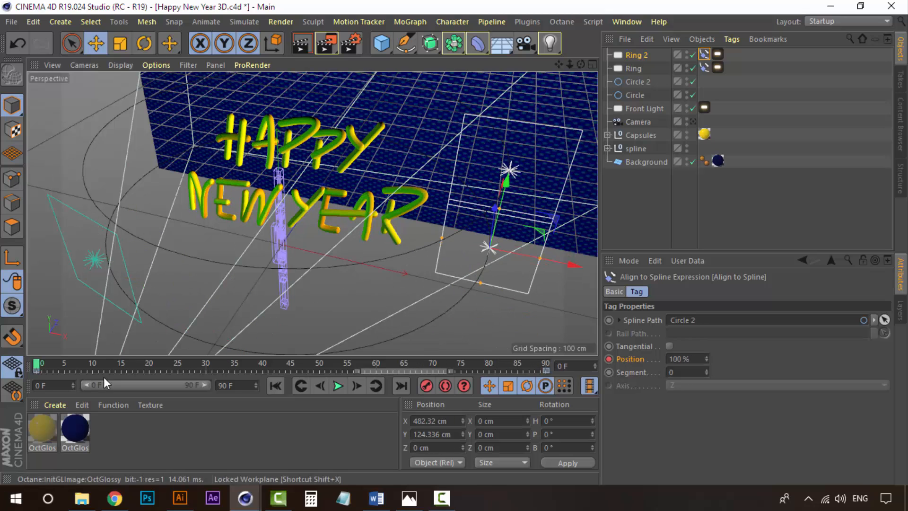
mouse_move(251, 497)
click(326, 433)
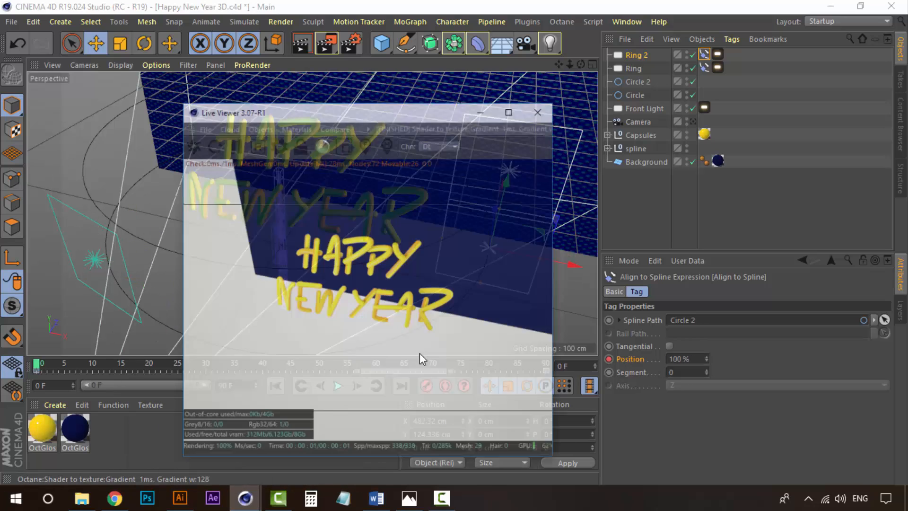
click(694, 122)
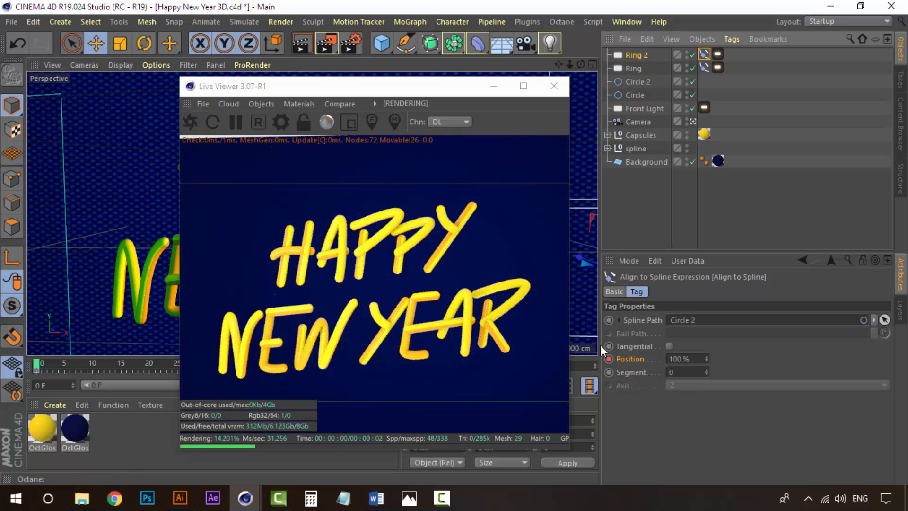
drag(423, 90, 705, 97)
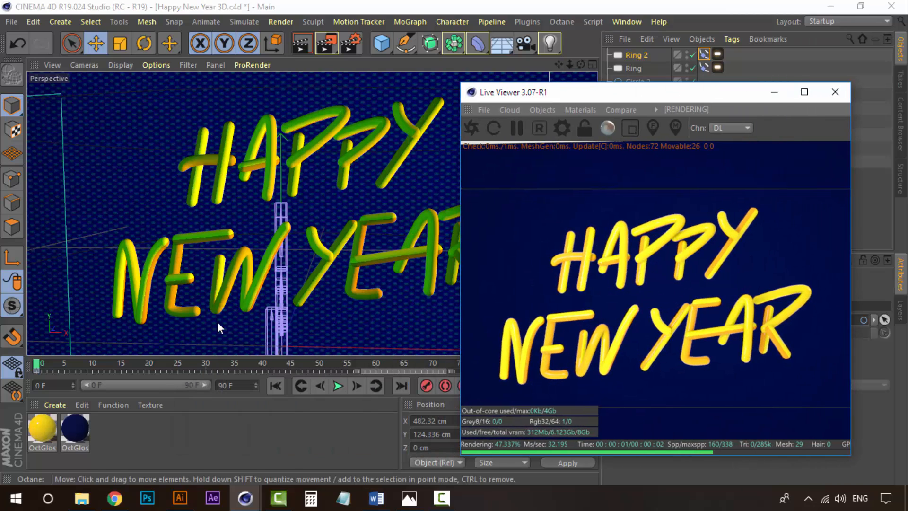
click(112, 367)
drag(113, 368, 396, 360)
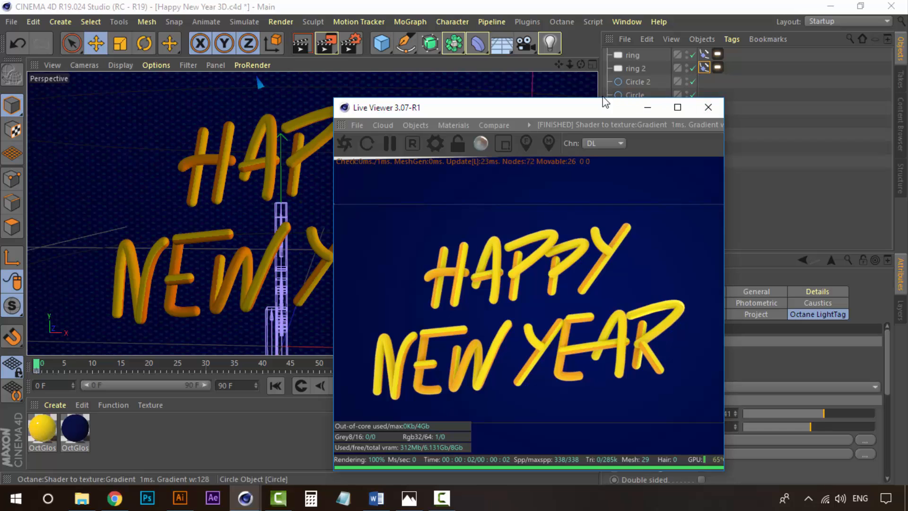
Change the dark OctGlossy background material's colour to H 263°, S 80%, V 25%.
drag(598, 102, 490, 112)
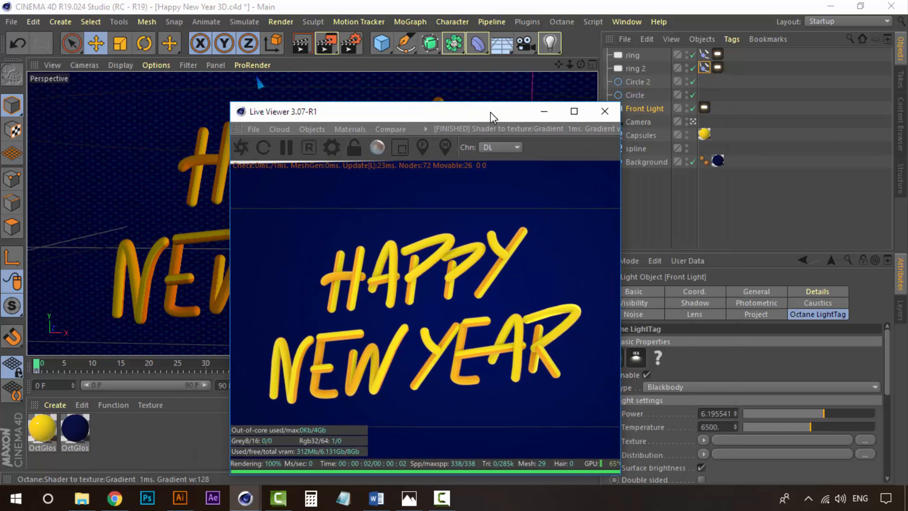
double_click(77, 431)
click(367, 144)
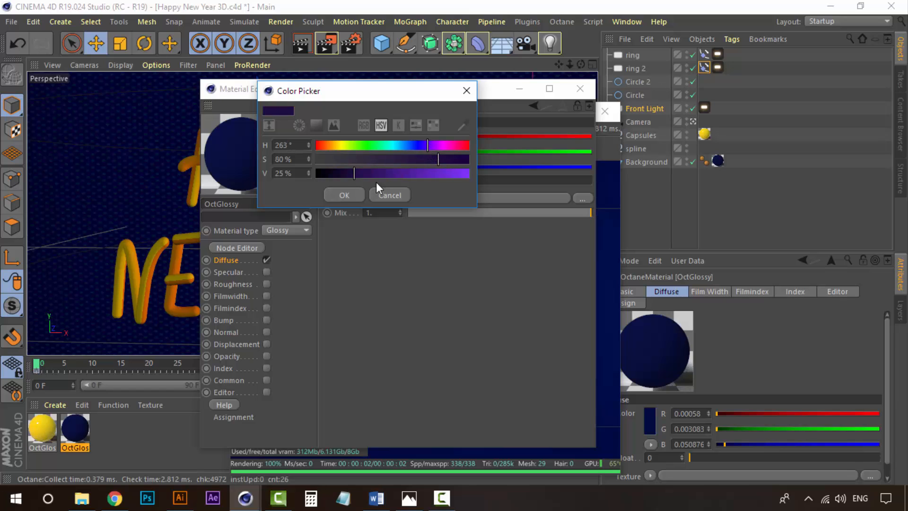
click(344, 195)
click(579, 89)
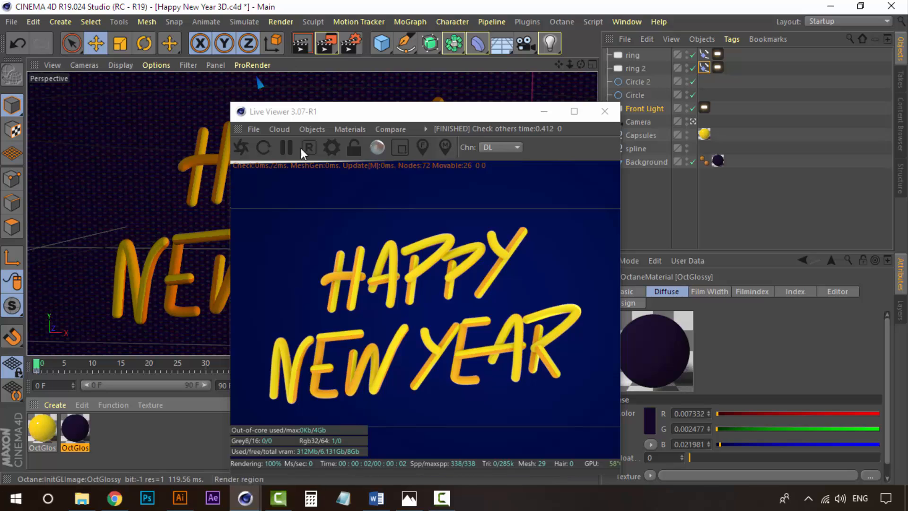
Restart the Live Viewer render and scrub the timeline to check the new background.
click(243, 150)
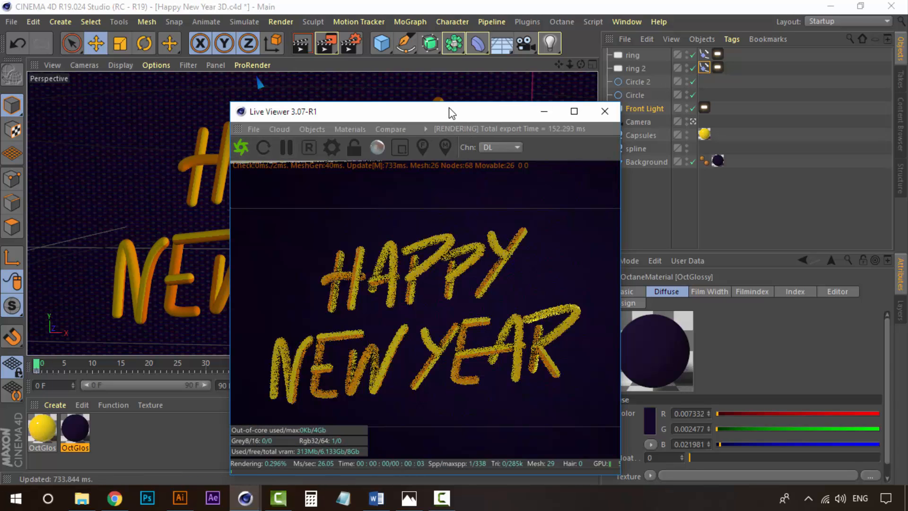
drag(445, 109, 427, 109)
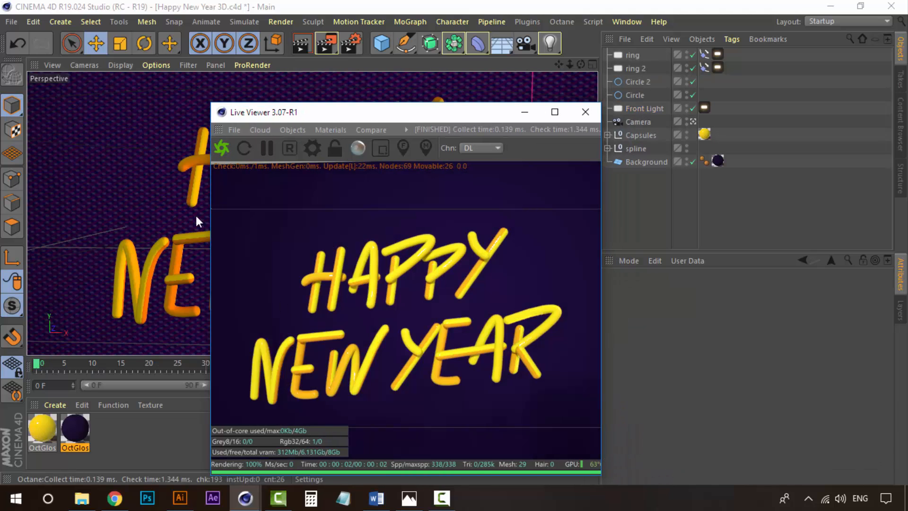
click(74, 427)
drag(75, 362, 126, 362)
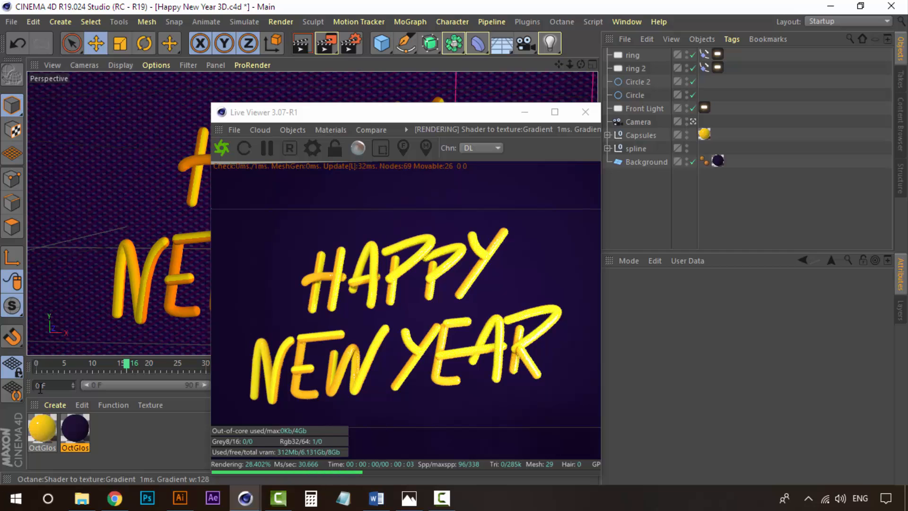
drag(55, 365, 103, 364)
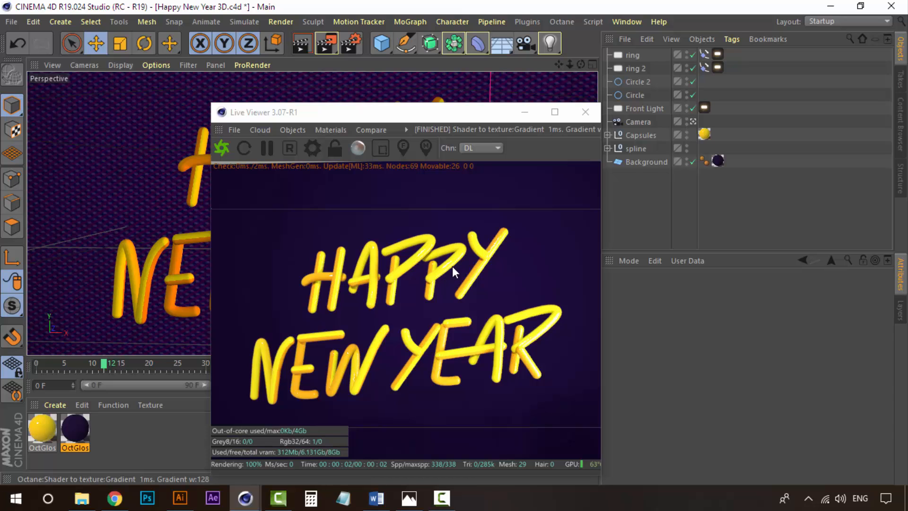
Scrub the timeline through the animation in the Live Viewer and return to frame 0.
drag(61, 365, 188, 362)
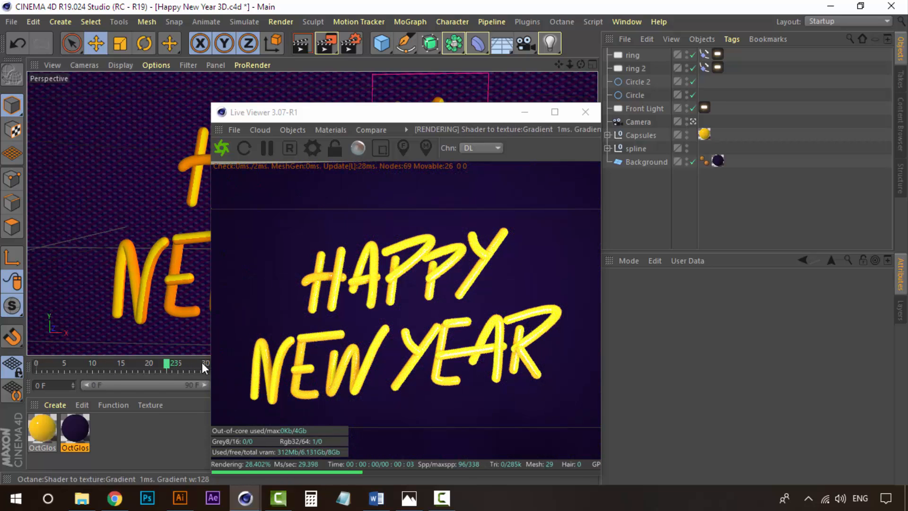
click(192, 364)
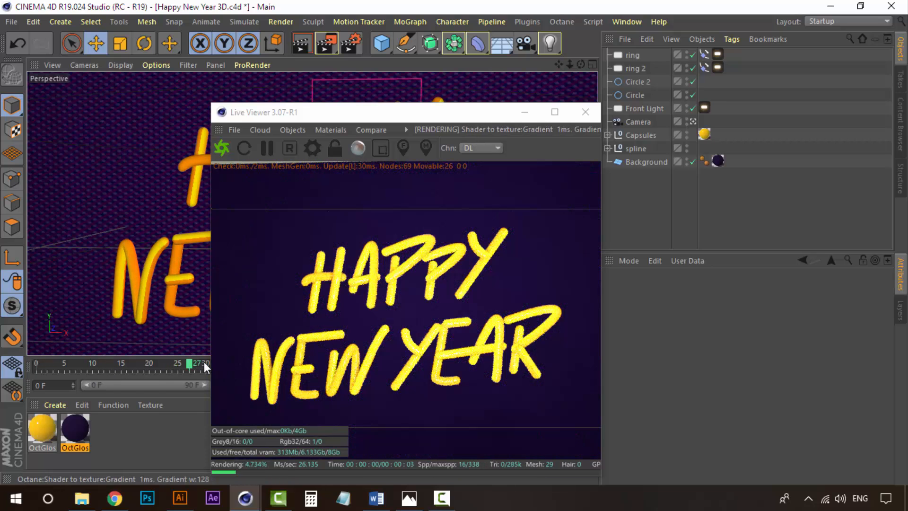
click(211, 363)
drag(183, 361, 29, 364)
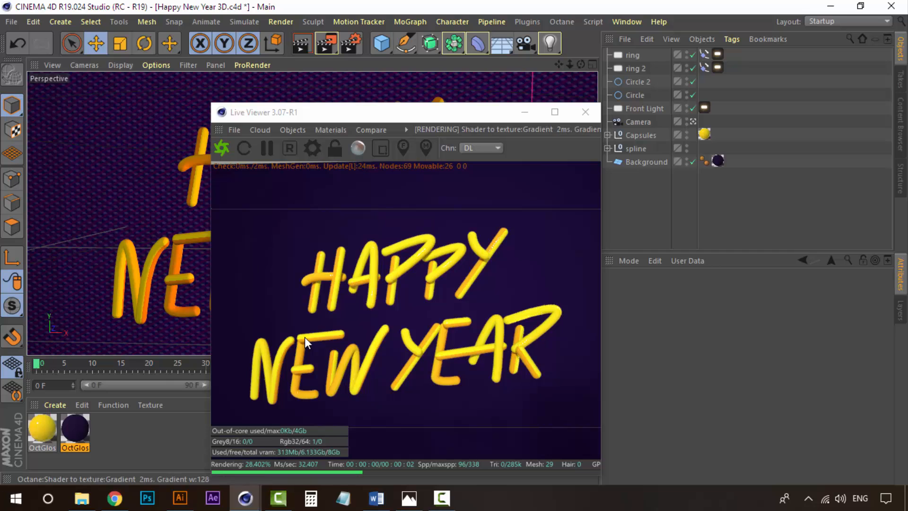
Leave the camera view, reopen the Live Viewer and add a new Octane area light to the scene.
click(458, 116)
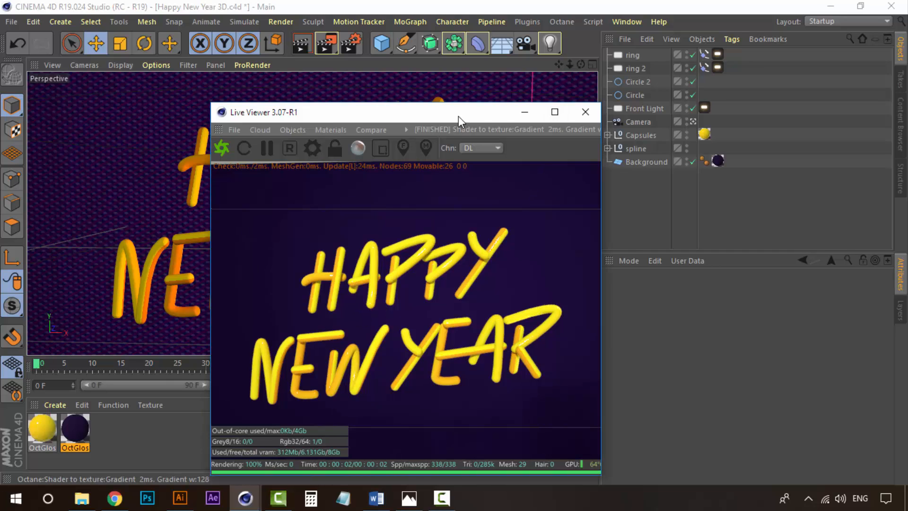
drag(459, 115, 441, 87)
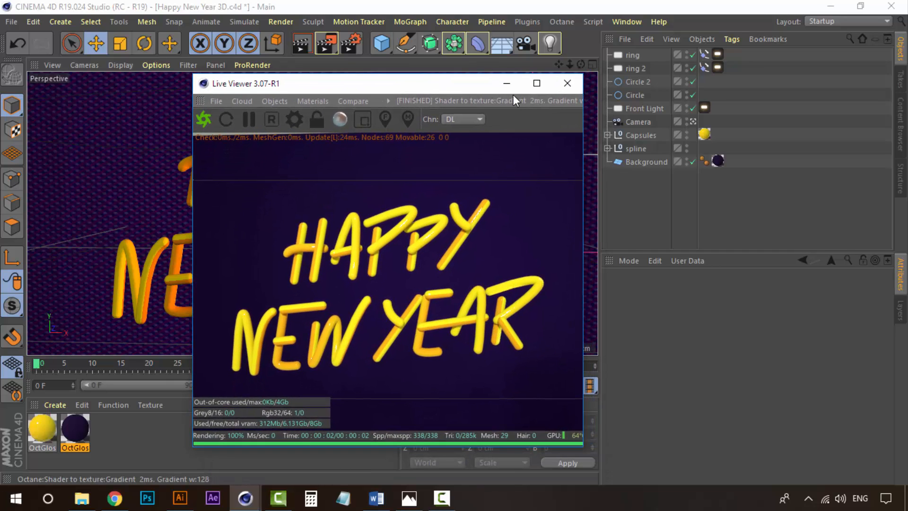
click(508, 84)
click(694, 121)
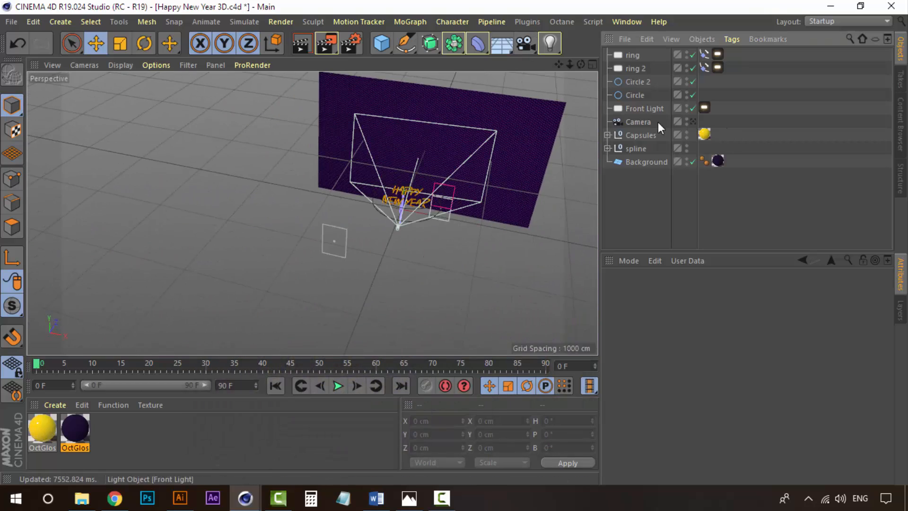
click(693, 120)
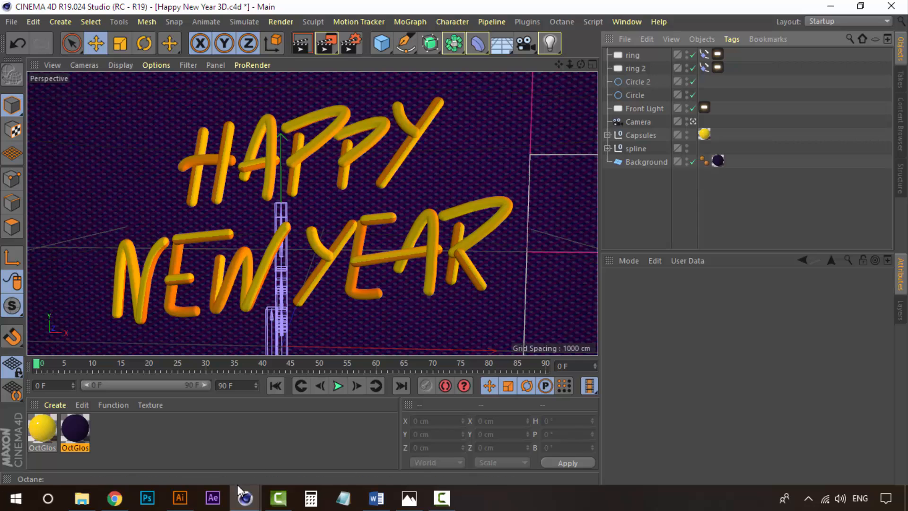
mouse_move(245, 496)
click(318, 443)
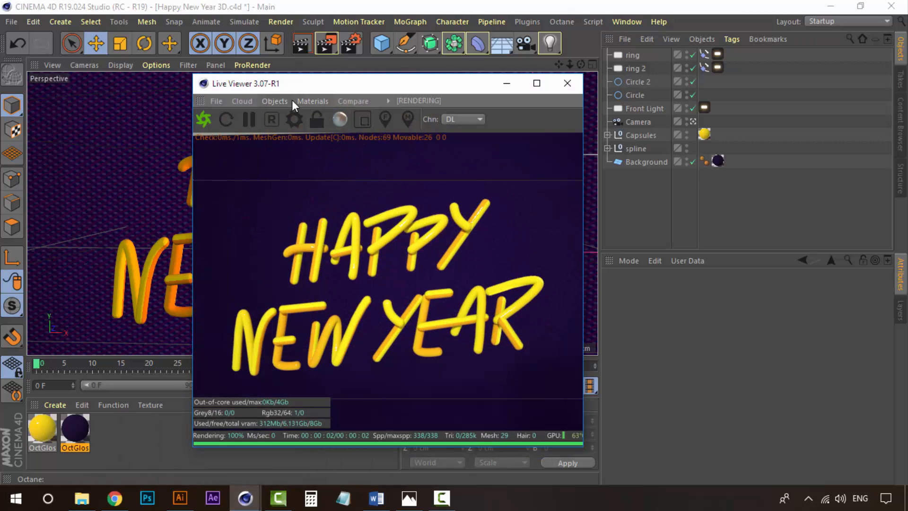
click(294, 102)
click(310, 176)
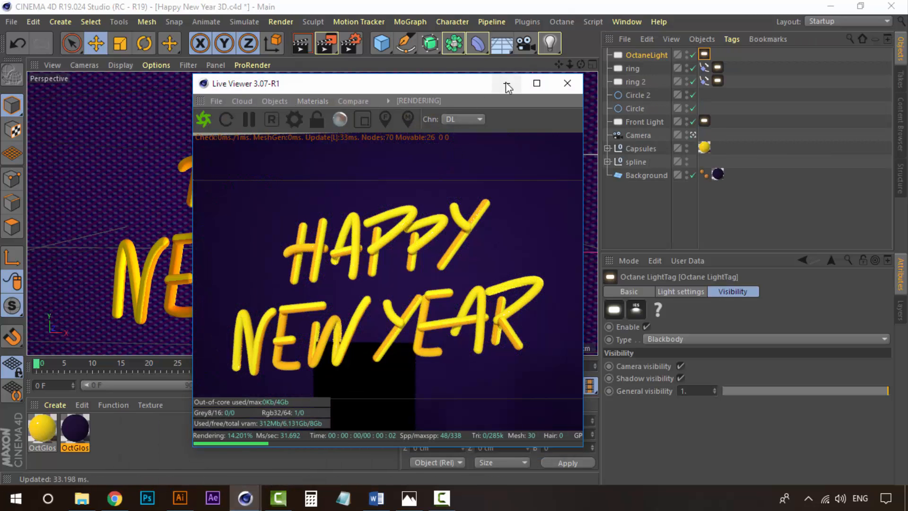
Rotate the new Octane light to about H -83° and P -92° so it lies flat.
click(506, 86)
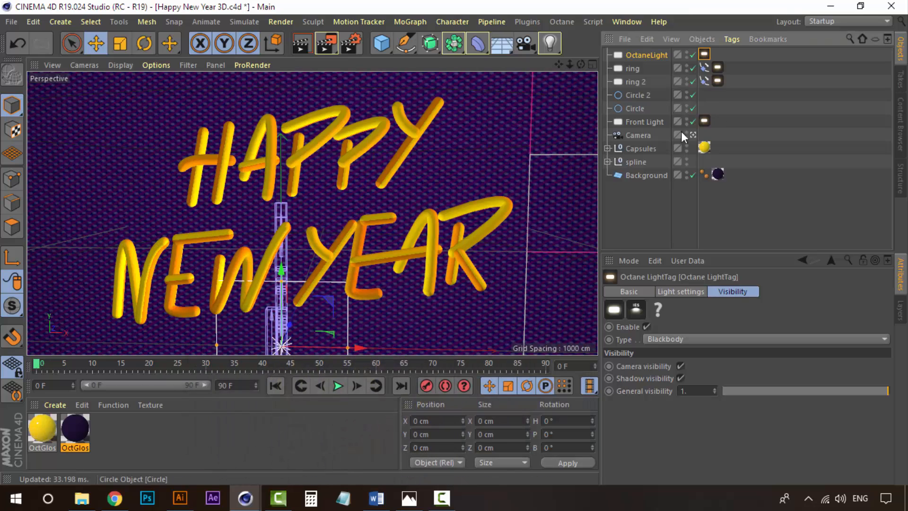
click(693, 134)
scroll(439, 204, up, 5)
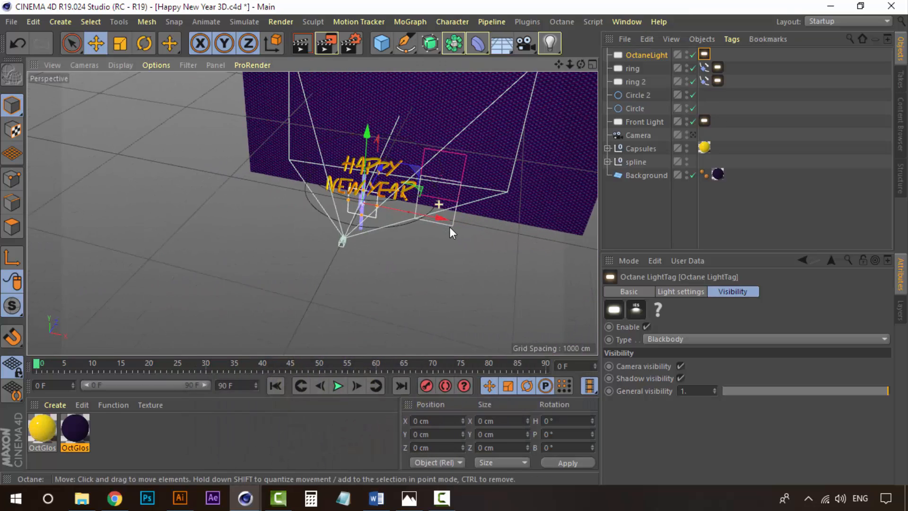
alt+drag(449, 226, 420, 231)
scroll(371, 219, up, 1)
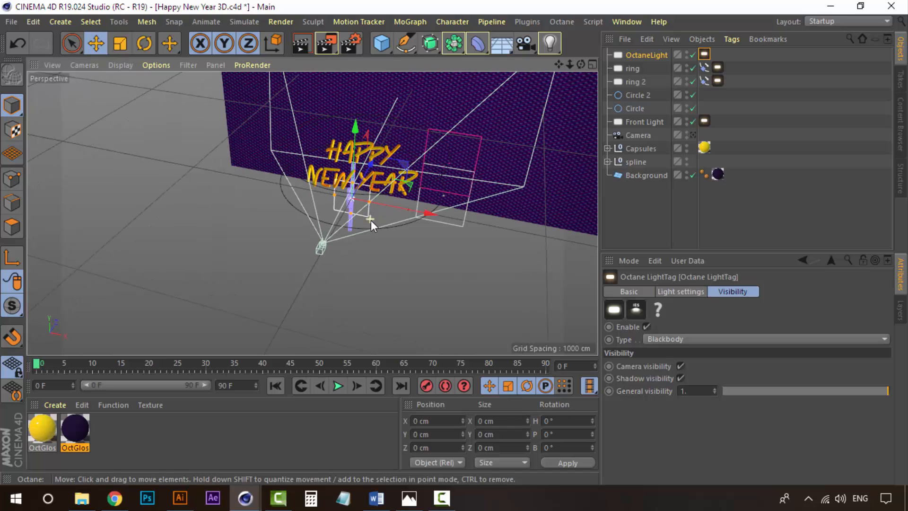
click(647, 55)
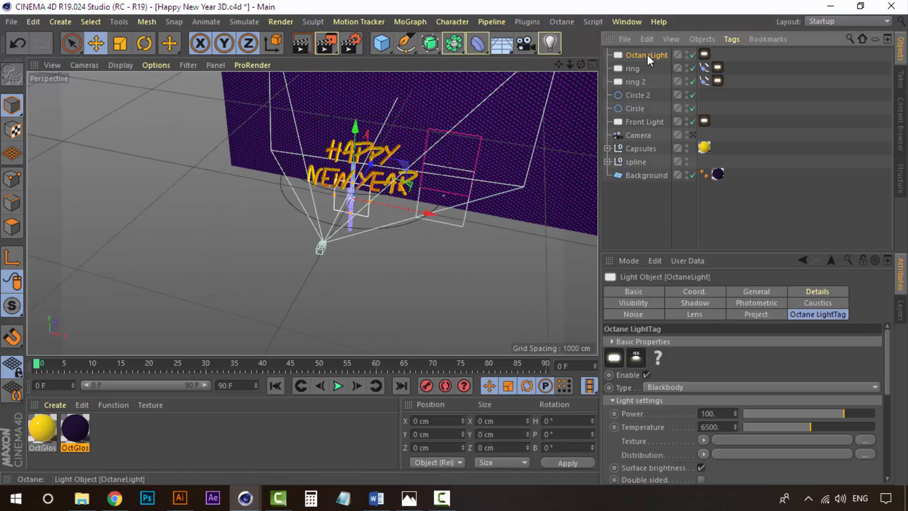
scroll(387, 248, up, 4)
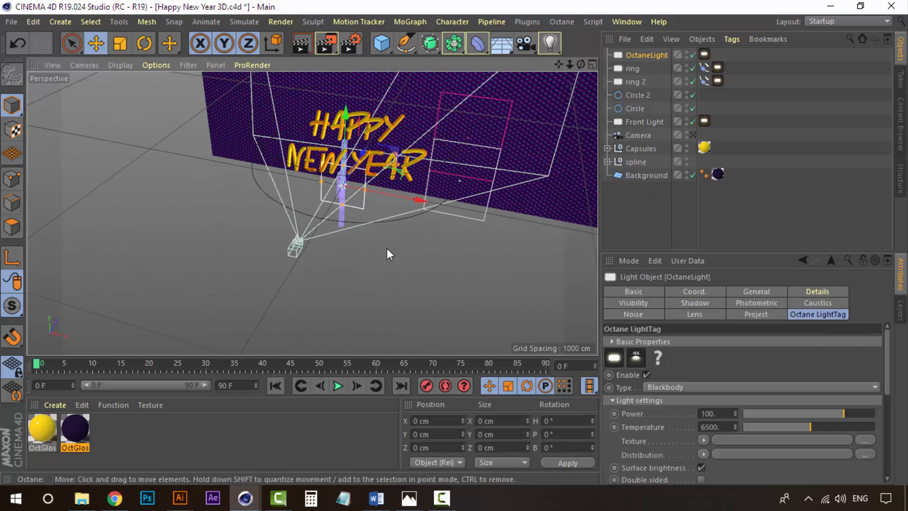
key(r)
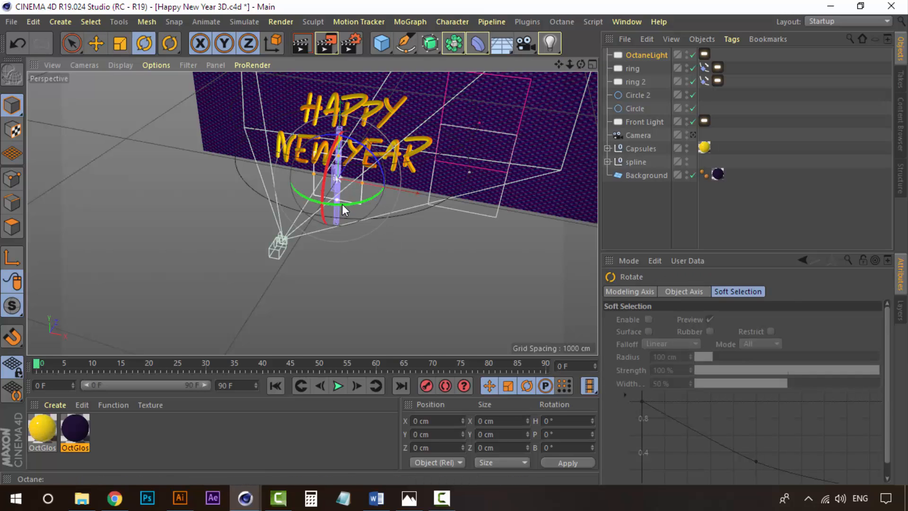
drag(343, 205, 193, 194)
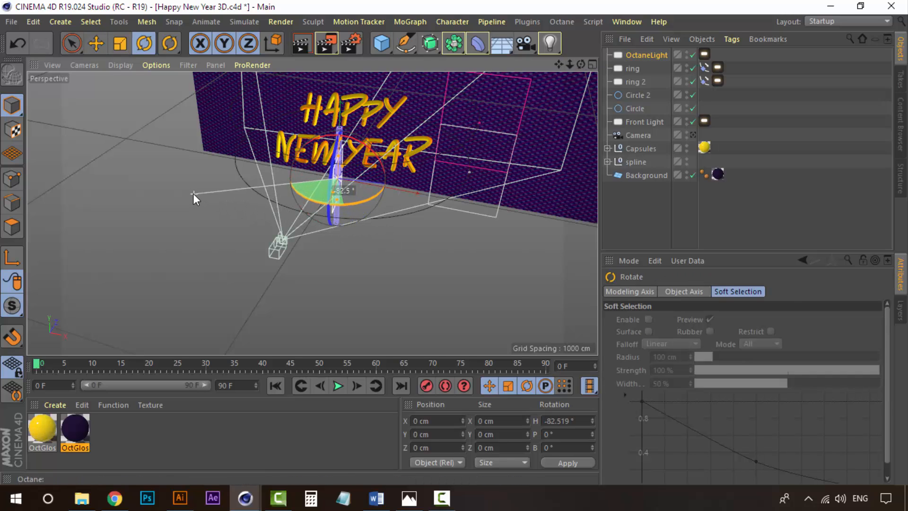
drag(313, 168, 402, 159)
Tilt the light's pitch to about -87° and move it below the text to about X 175 cm, Y 8 cm, Z 21 cm.
scroll(394, 210, up, 2)
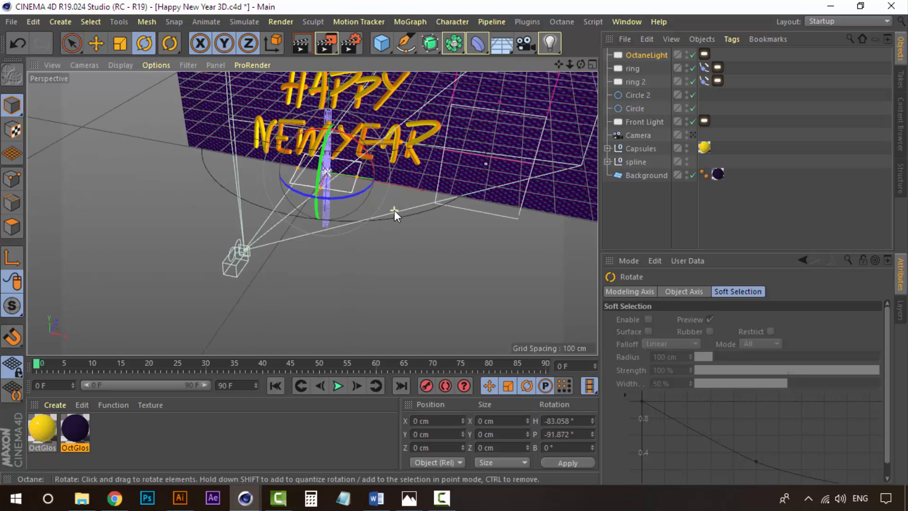
scroll(390, 209, up, 3)
alt+drag(371, 208, 391, 175)
scroll(369, 175, up, 2)
alt+middle_drag(368, 177, 370, 219)
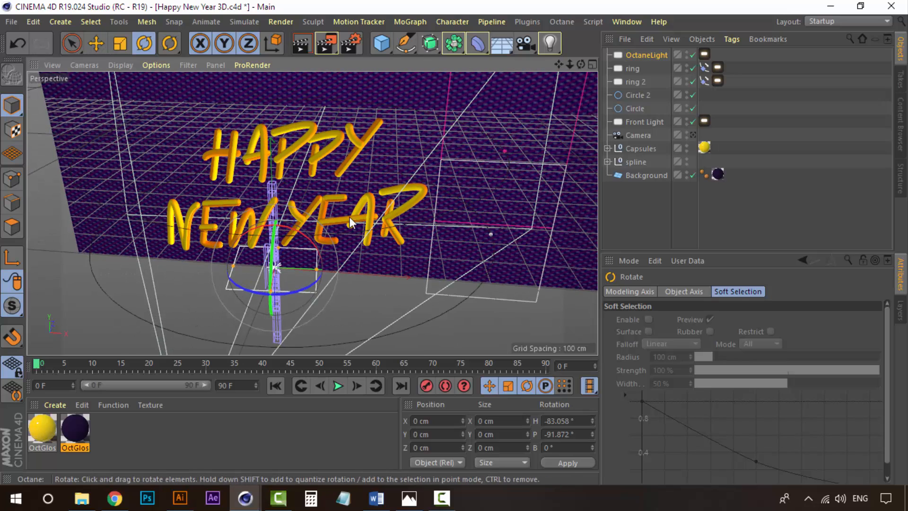
scroll(332, 223, up, 1)
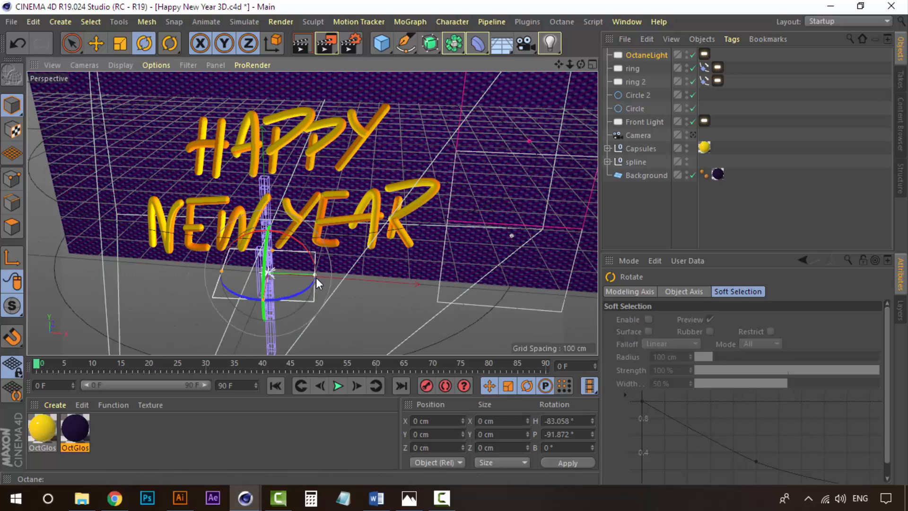
drag(314, 262, 455, 264)
key(e)
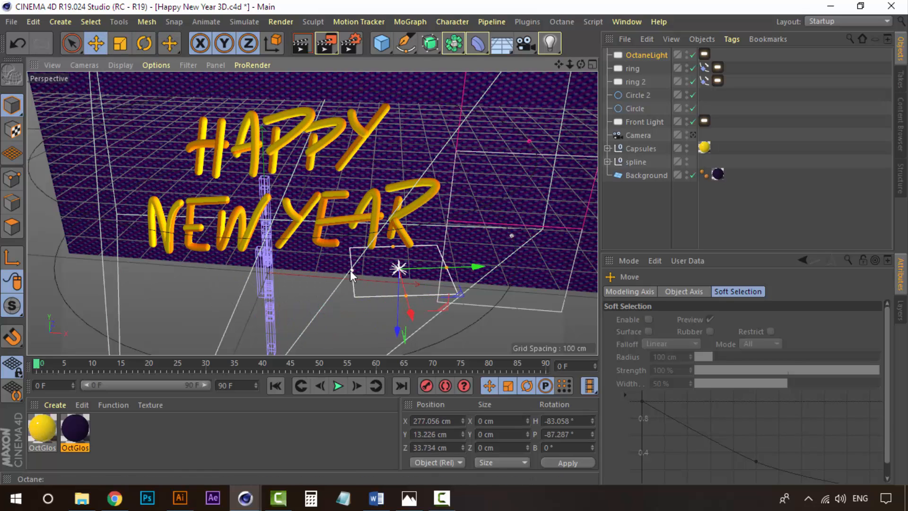
drag(350, 270, 274, 270)
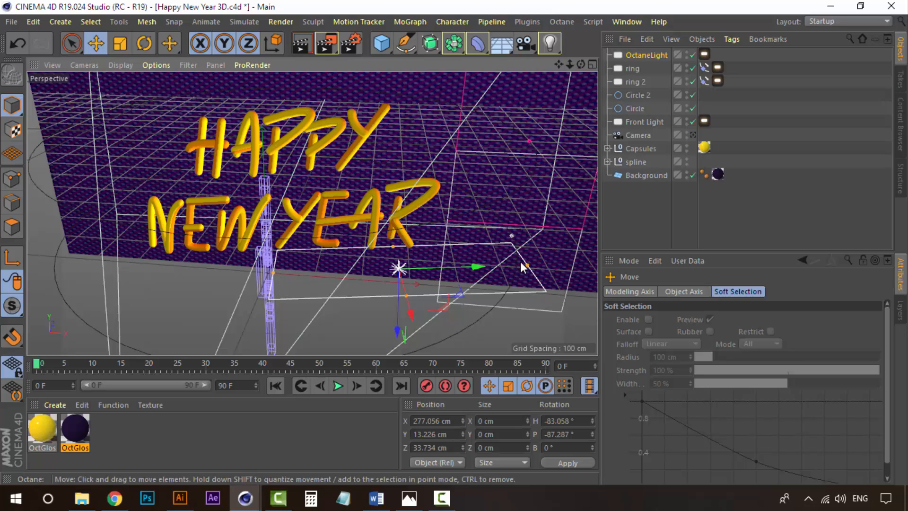
drag(475, 269, 423, 272)
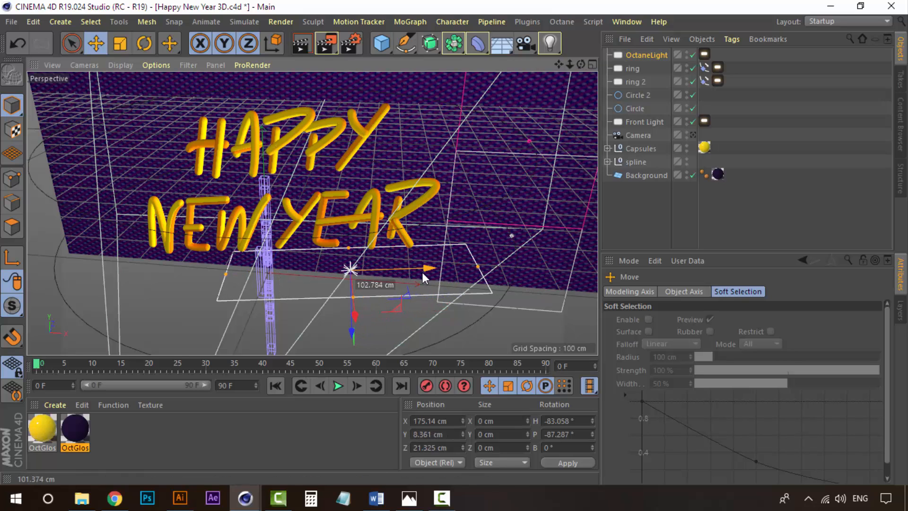
Disable the Octane light's camera visibility and shadow visibility, then return to the scene camera view.
click(642, 216)
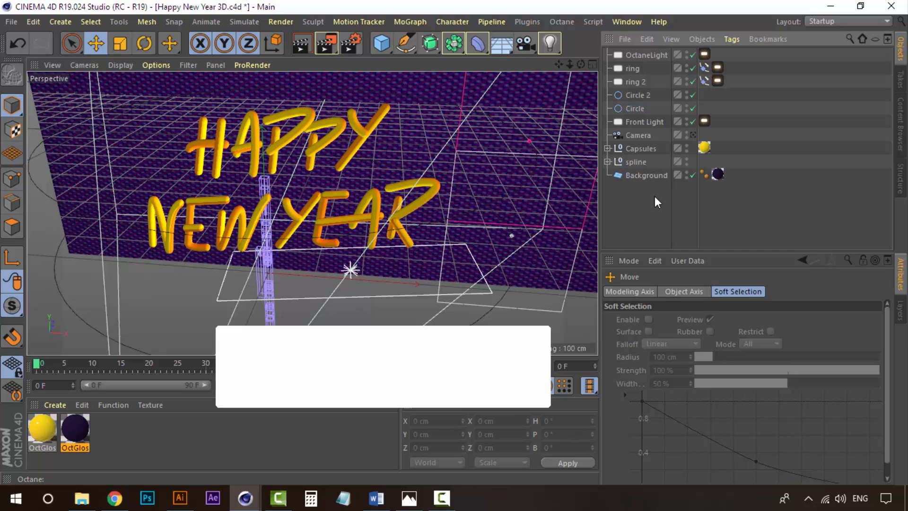
mouse_move(245, 498)
click(317, 445)
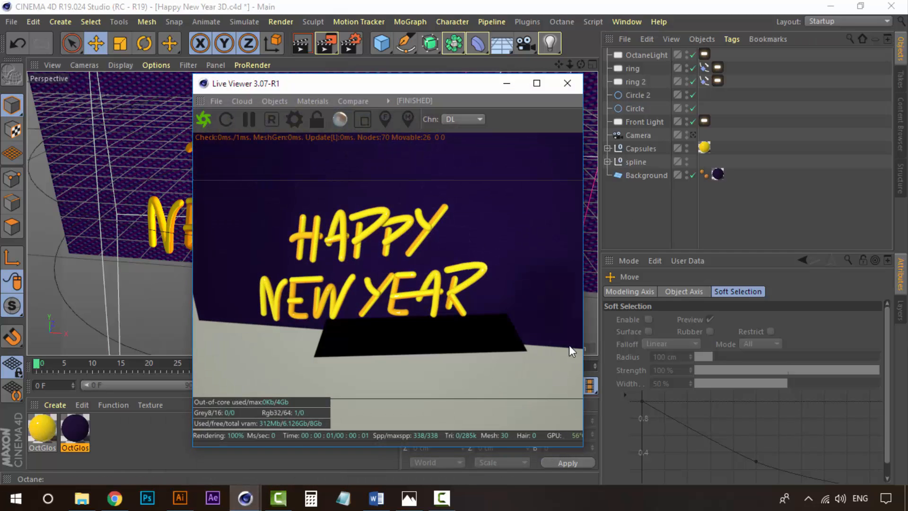
click(647, 55)
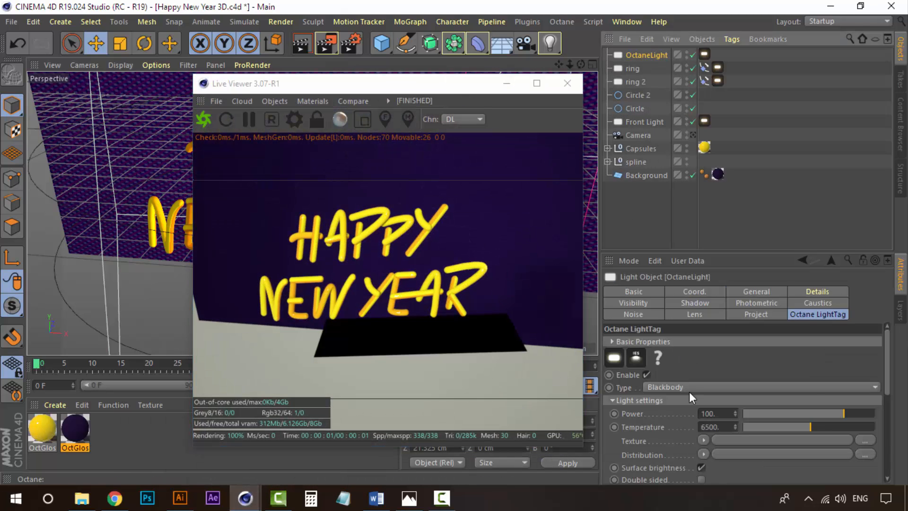
drag(890, 354, 895, 431)
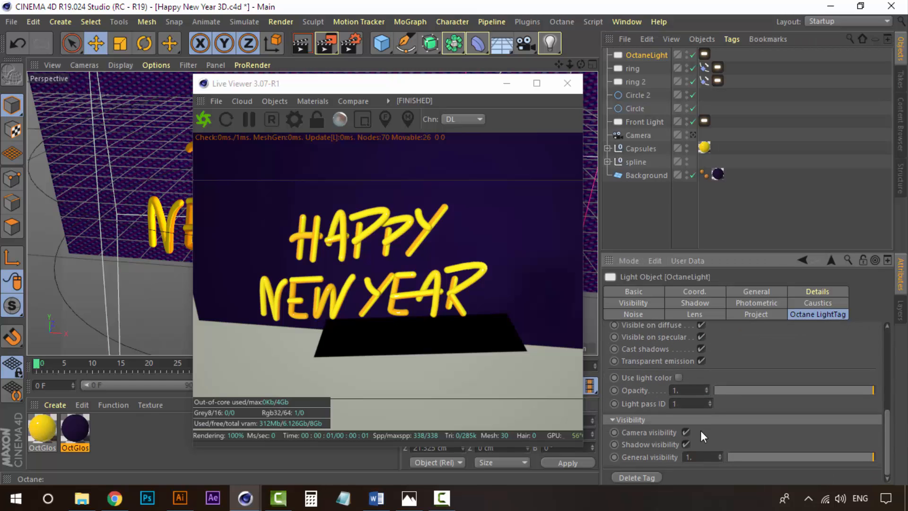
click(685, 433)
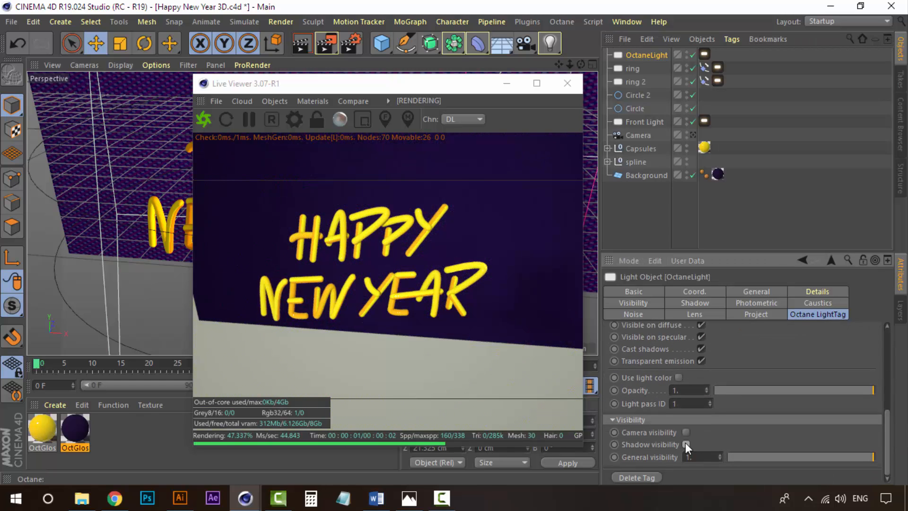
click(686, 444)
click(692, 136)
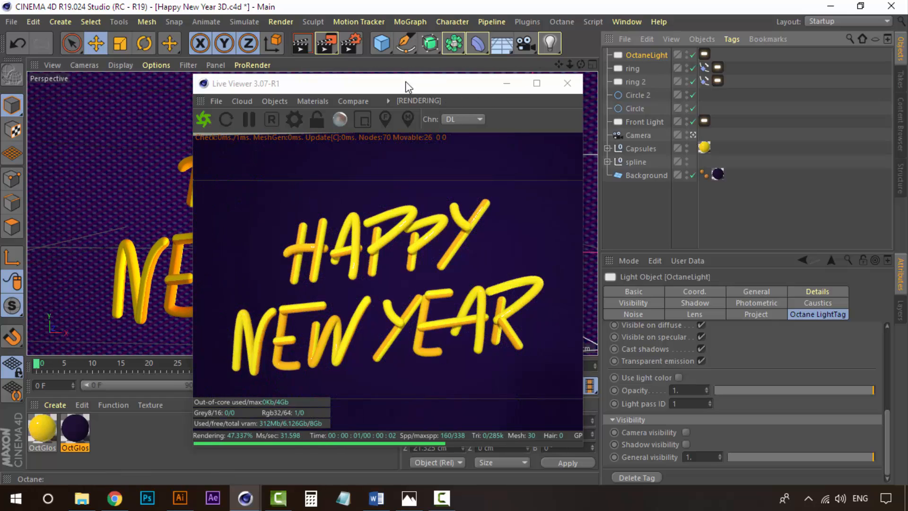
Raise the Octane light to about 37 cm height and check its placement in the four-view layout.
drag(406, 85, 668, 99)
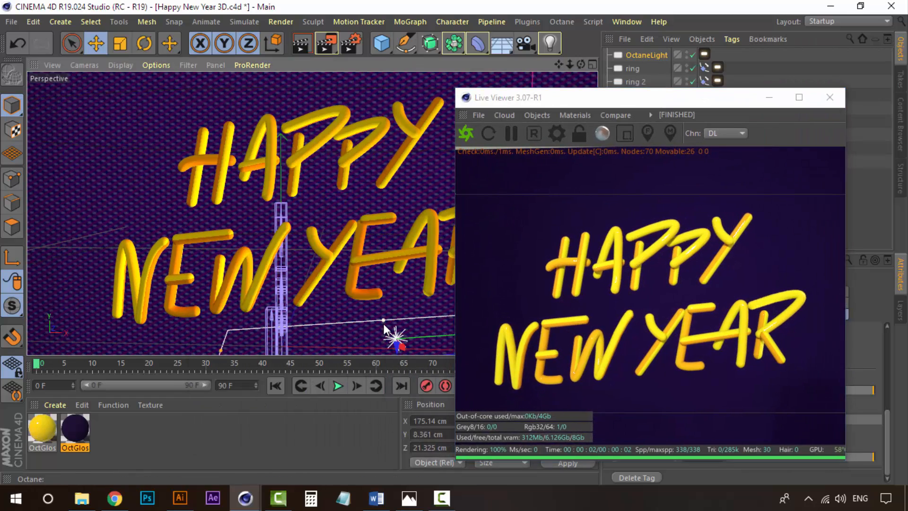
drag(384, 321, 384, 313)
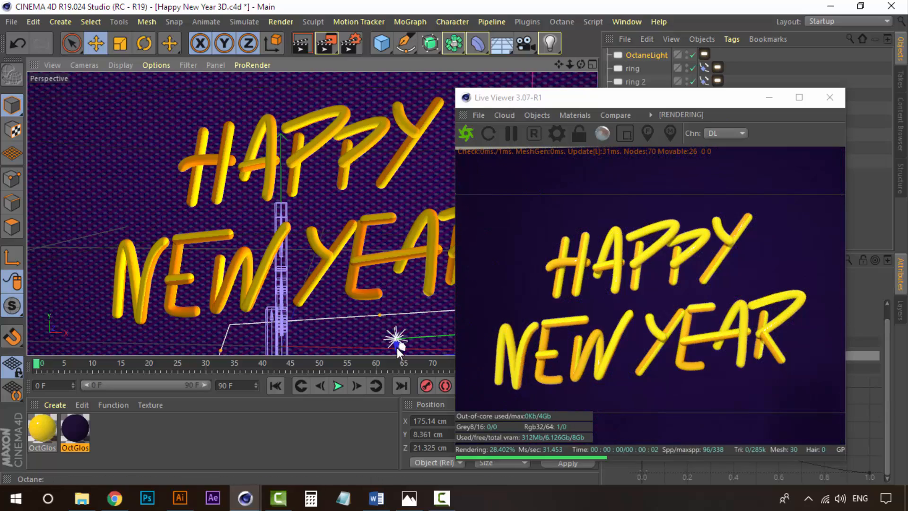
drag(393, 348, 388, 330)
click(592, 62)
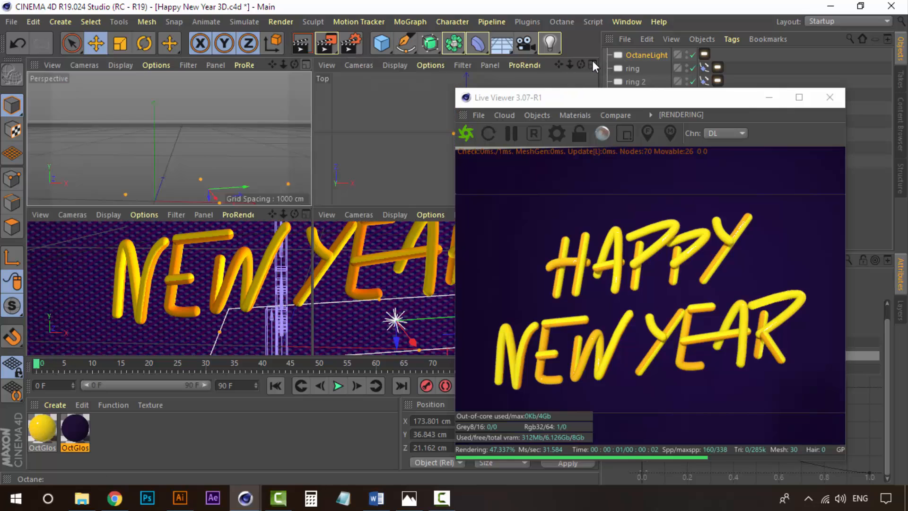
alt+middle_drag(411, 144, 332, 152)
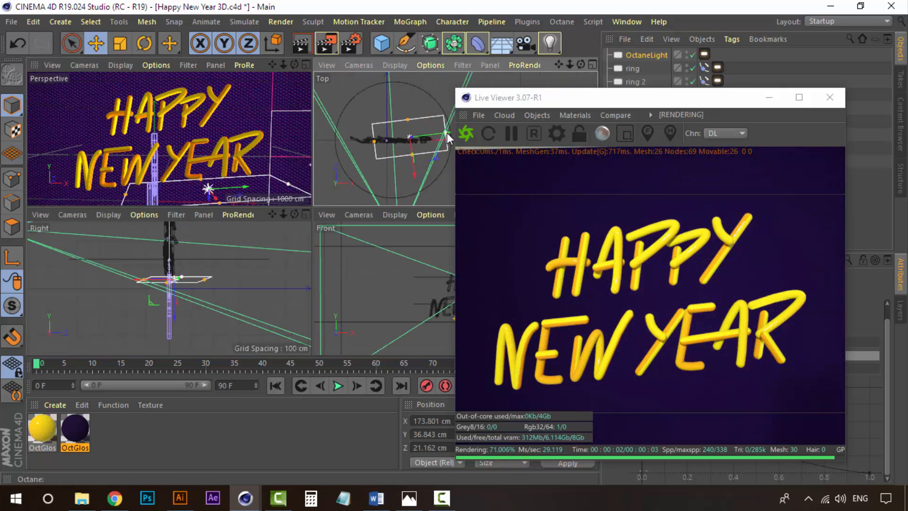
drag(448, 137, 445, 137)
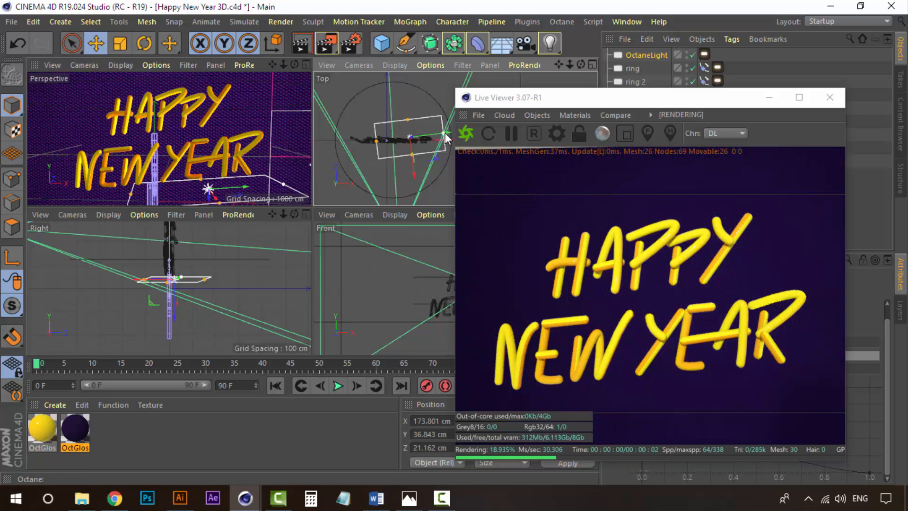
click(306, 65)
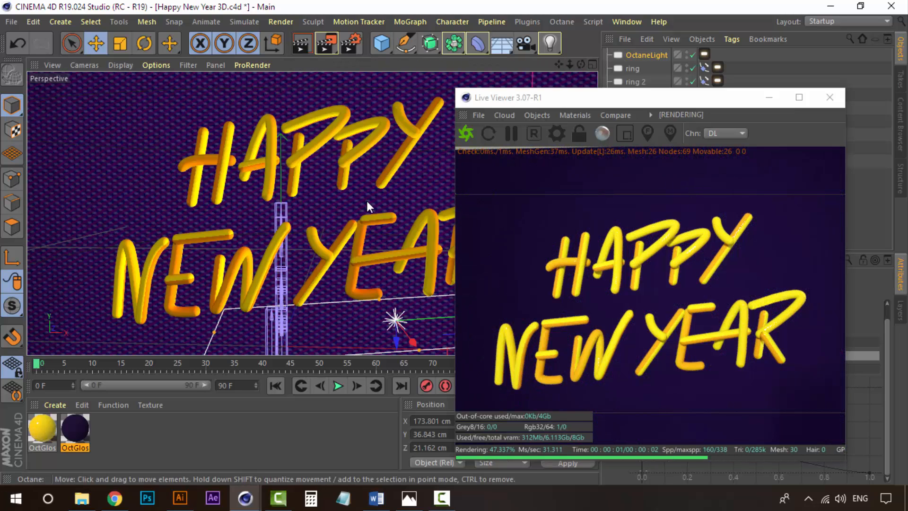
drag(656, 99, 383, 78)
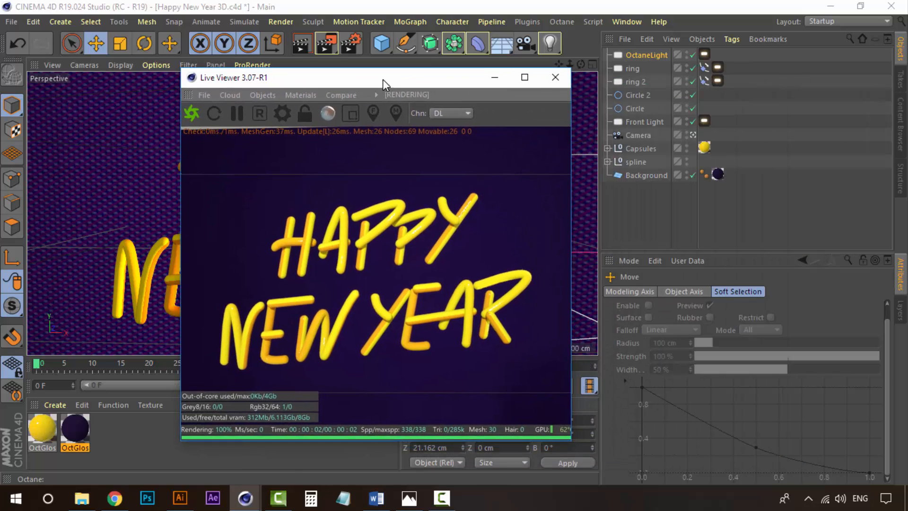
Set the Octane light's color to light blue, about H 207°, S 57%, V 100%.
click(648, 55)
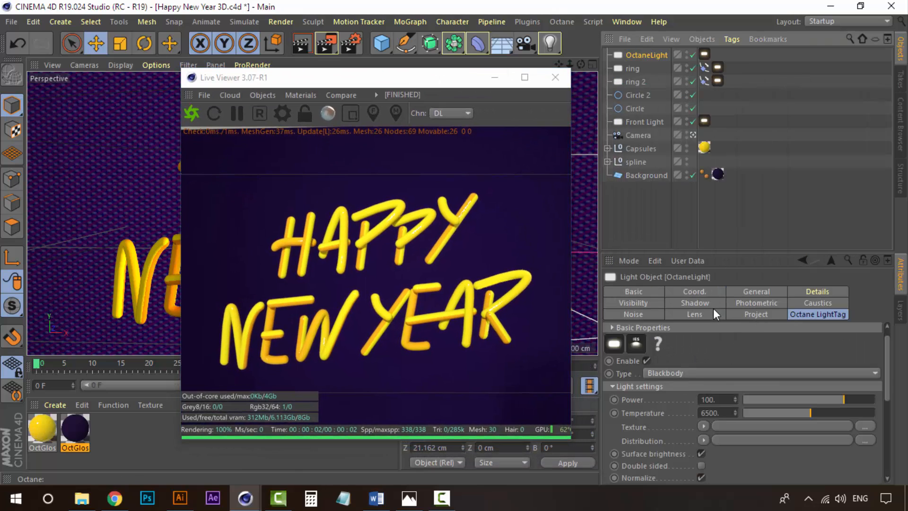
click(816, 293)
click(757, 291)
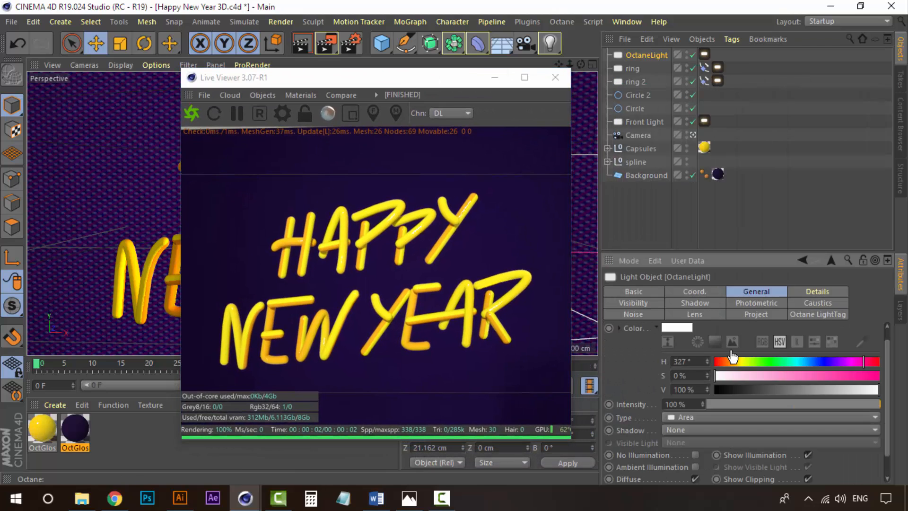
click(688, 326)
drag(728, 325, 741, 339)
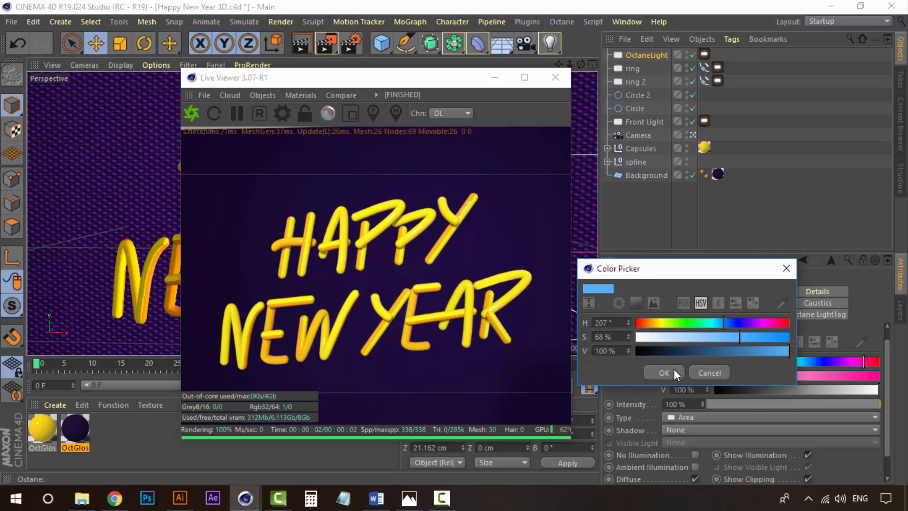
click(722, 336)
click(663, 374)
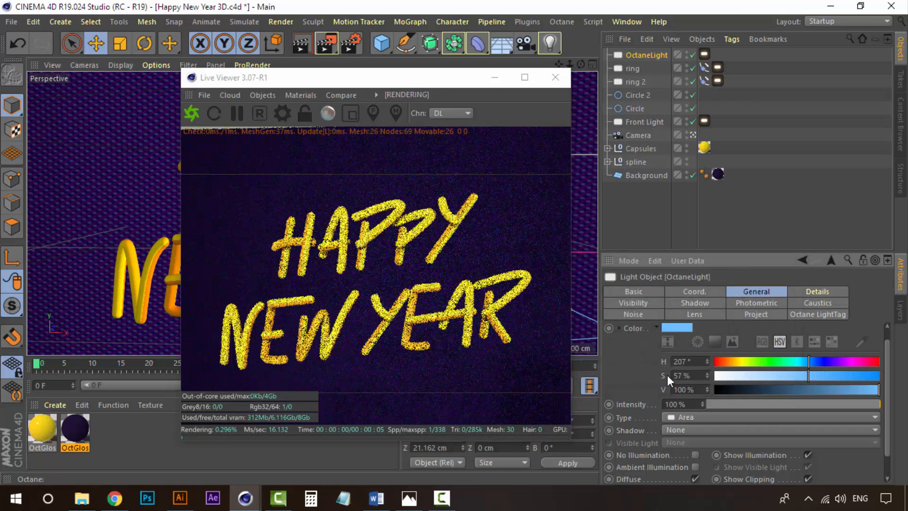
Raise the light tag's power to about 493 and enable its Double sided option.
drag(887, 349, 892, 371)
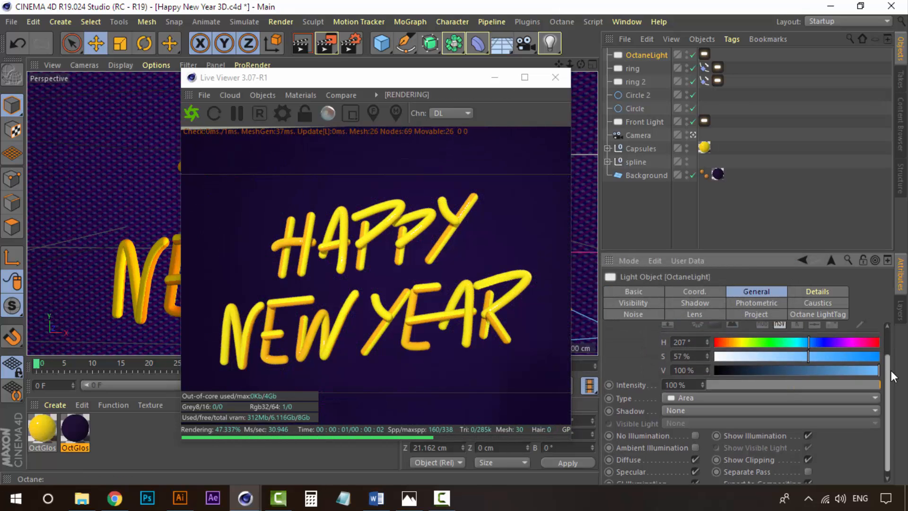
click(835, 313)
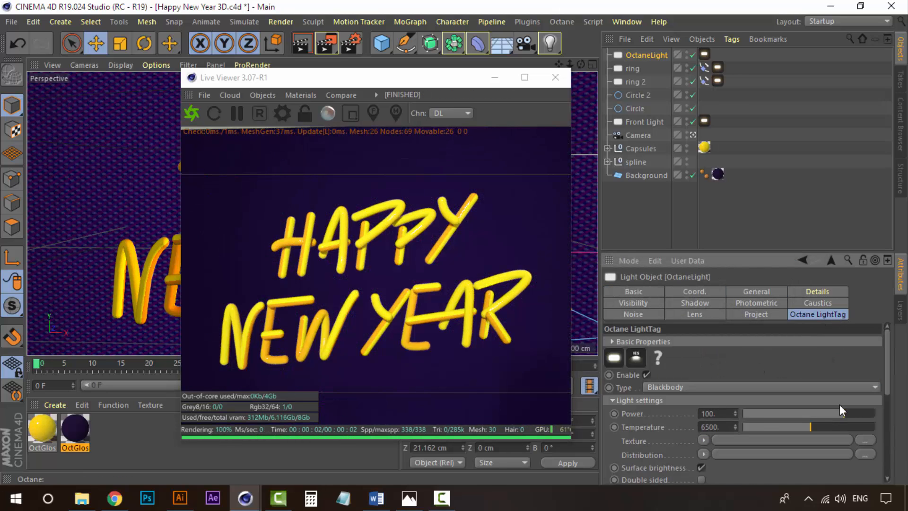
drag(845, 414, 857, 415)
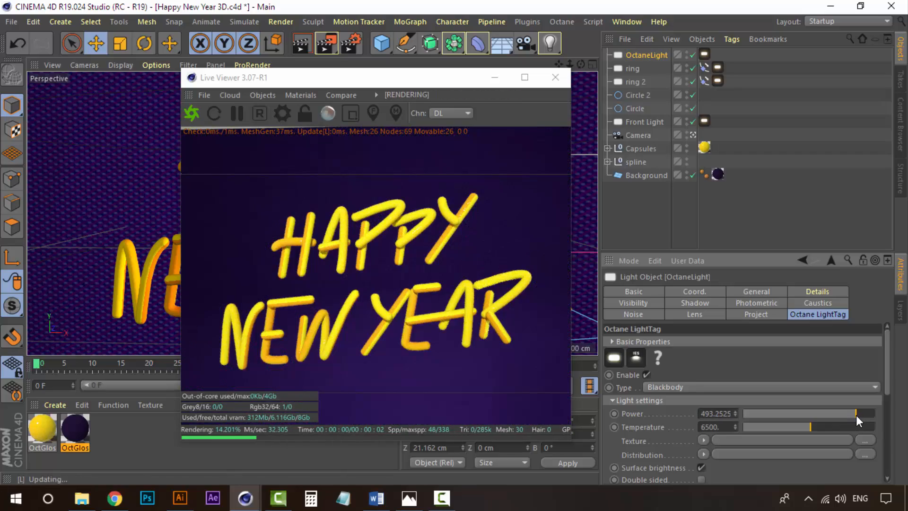
drag(886, 356, 887, 397)
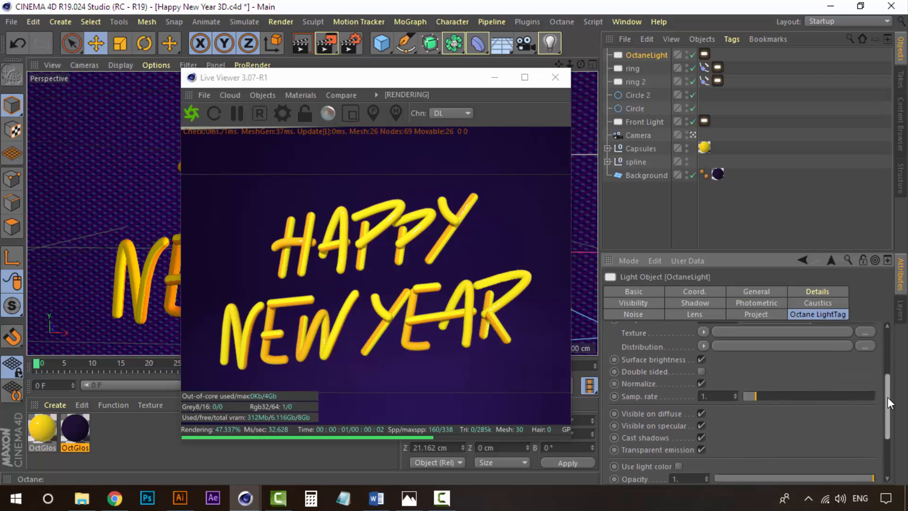
click(701, 372)
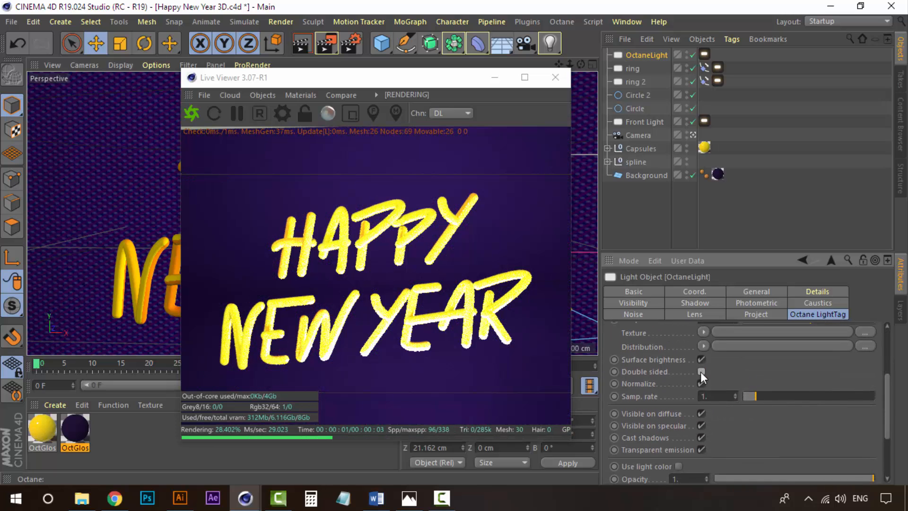
Rotate the light's pitch to about 101° so it faces up toward the text.
click(495, 77)
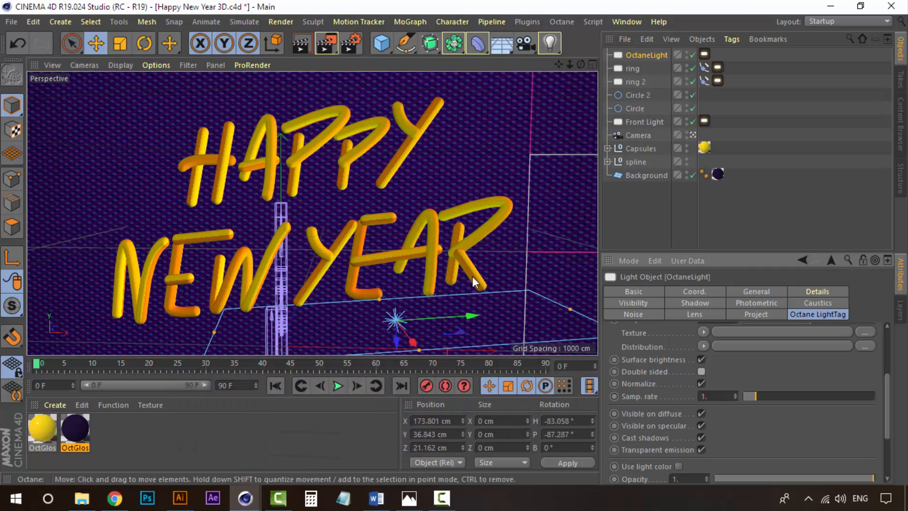
key(r)
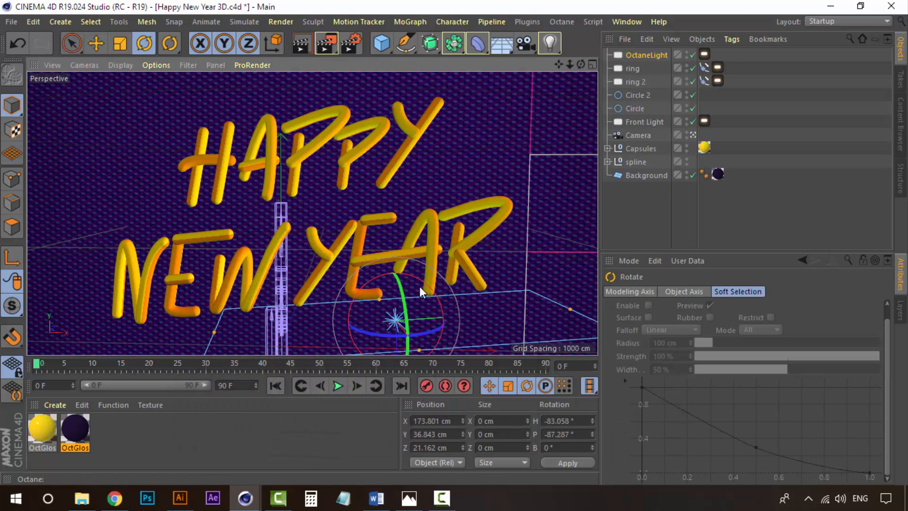
drag(425, 284, 201, 386)
key(ctrl+z)
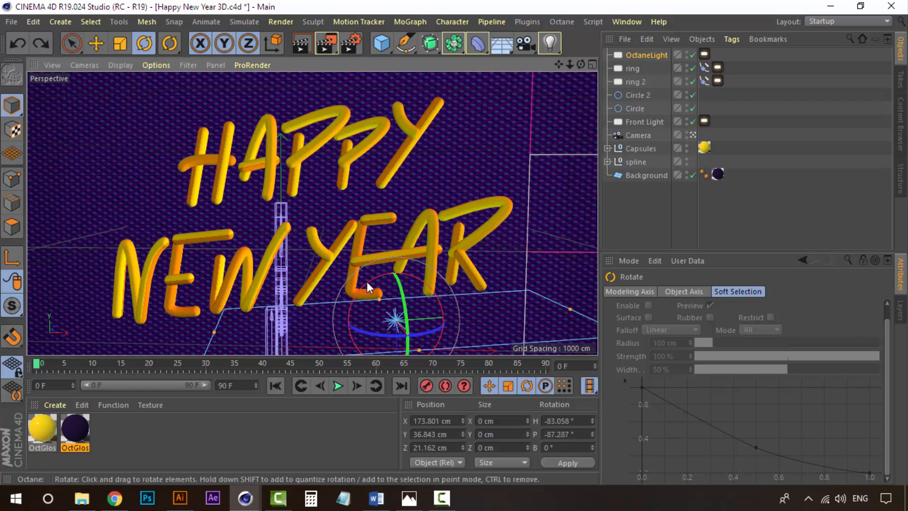
drag(368, 287, 407, 365)
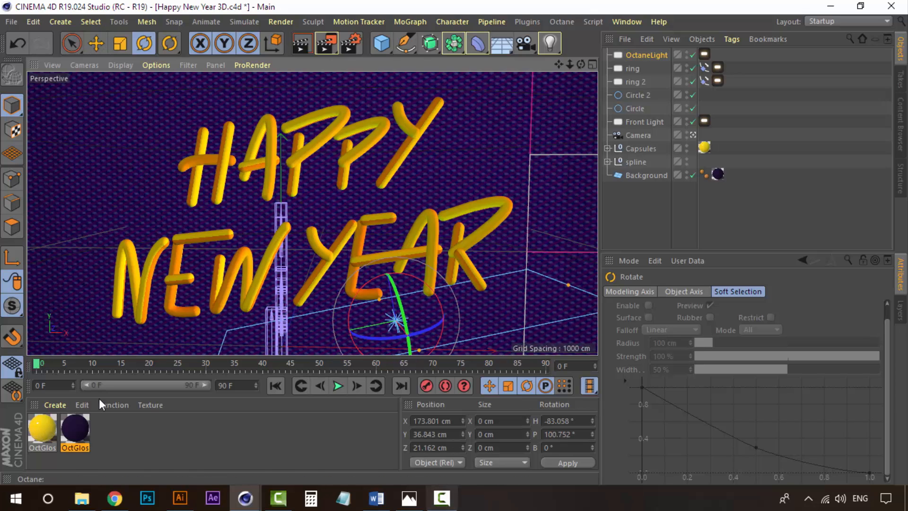
Lower the Octane light tag's power to about 24.
click(245, 498)
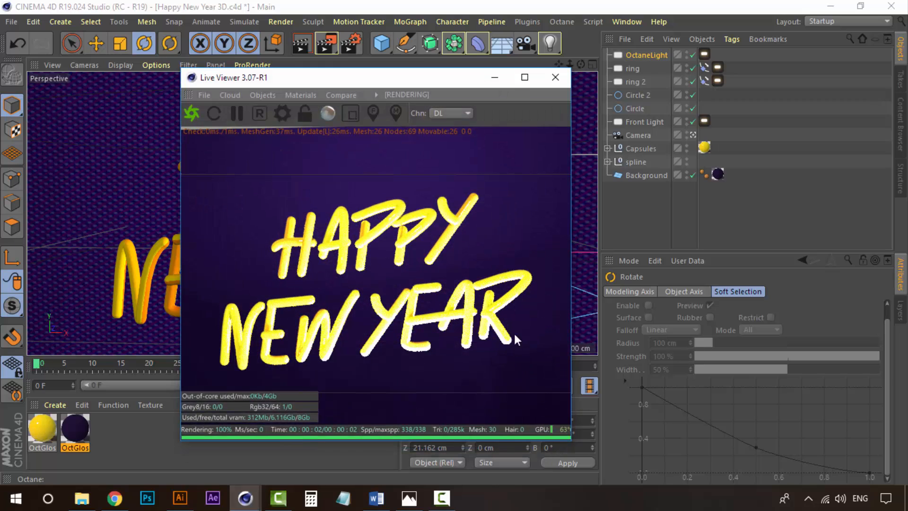
drag(450, 80, 357, 66)
click(658, 55)
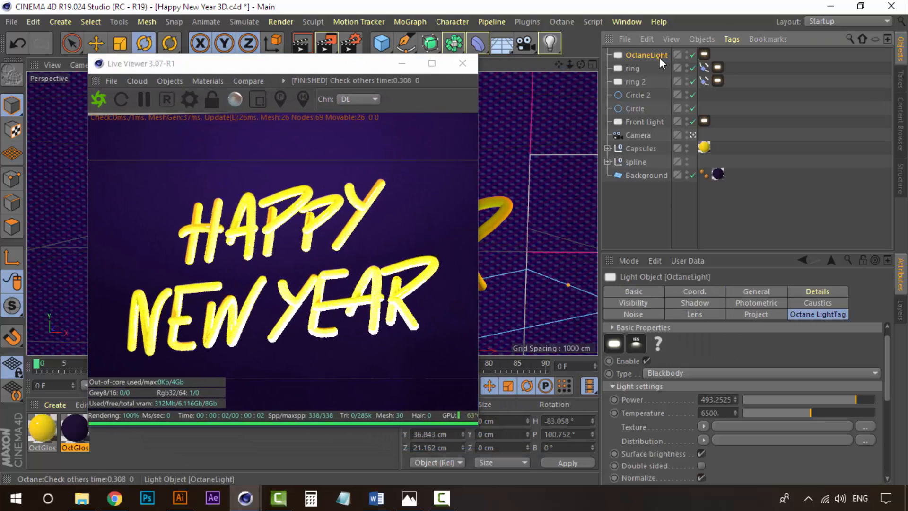
drag(857, 401, 834, 399)
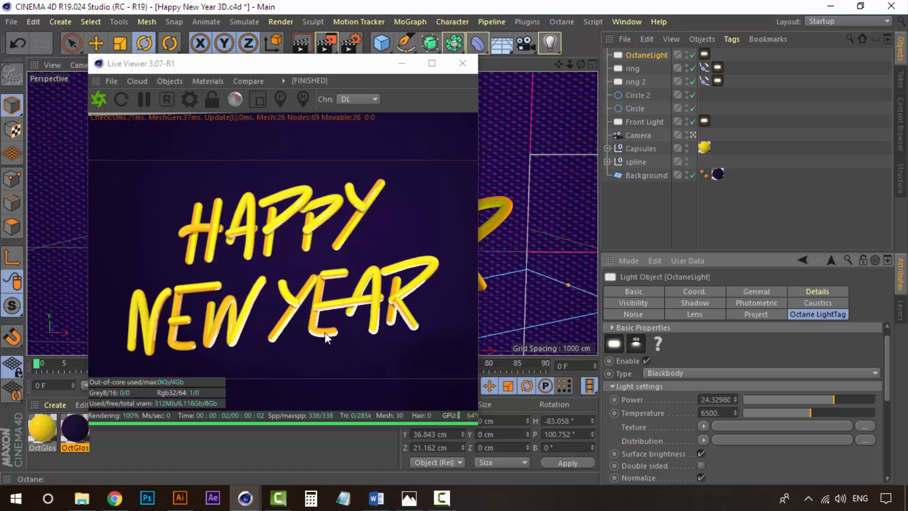
Set the light color's saturation to 85% and its value to 90%.
click(760, 291)
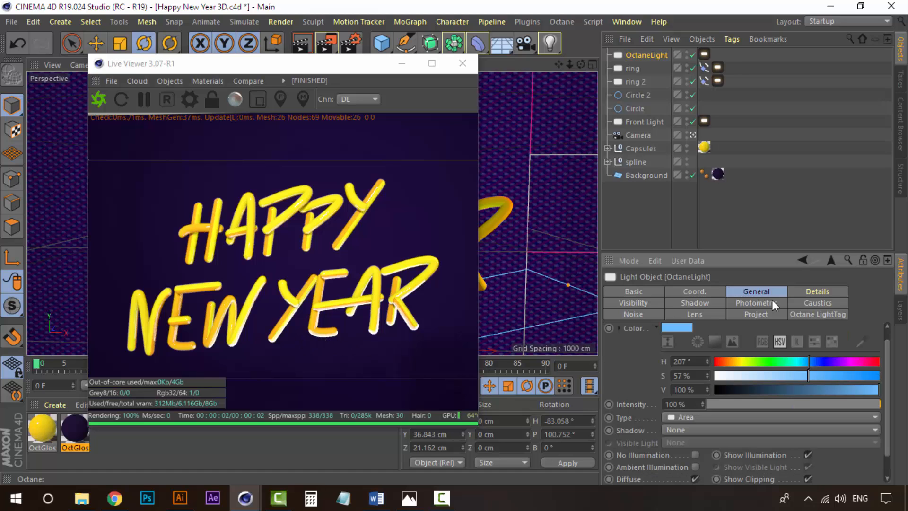
click(854, 376)
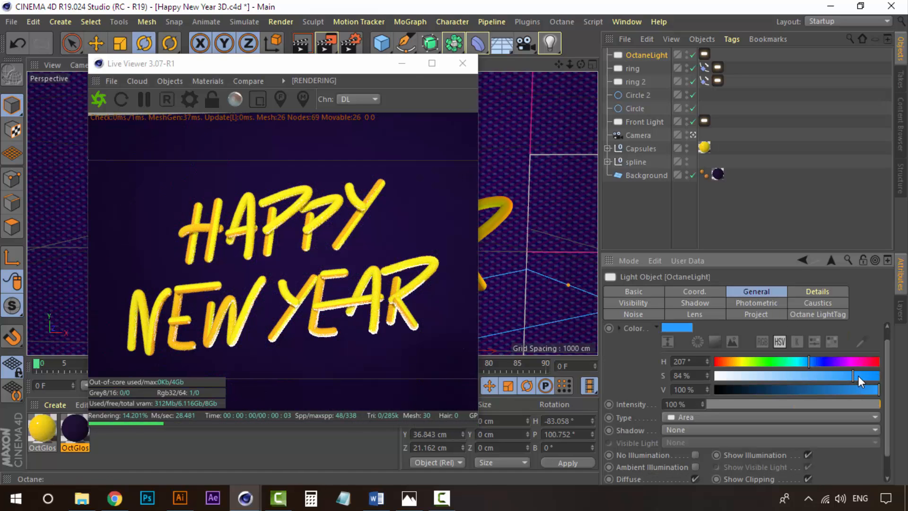
click(855, 376)
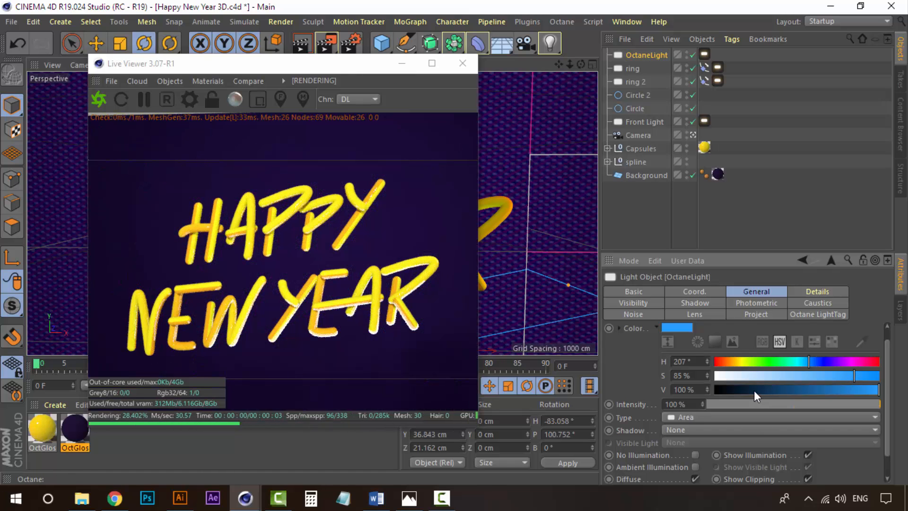
click(836, 391)
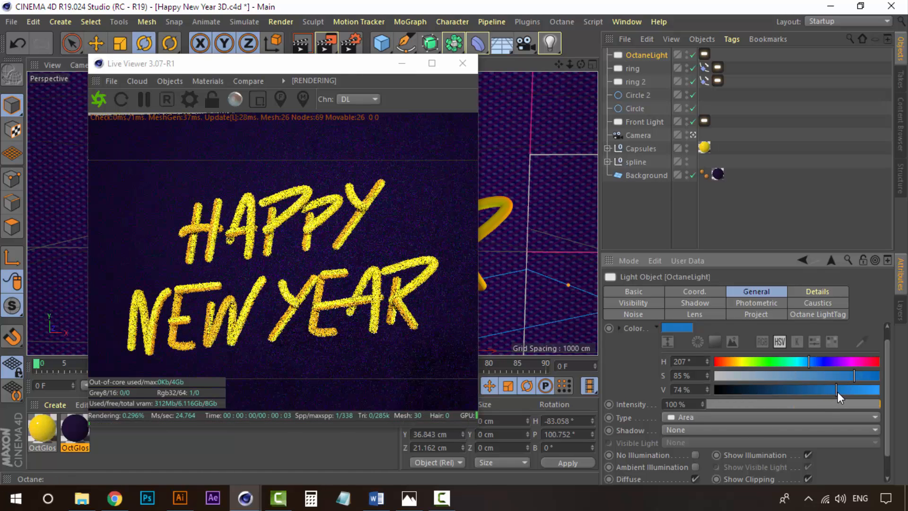
click(863, 391)
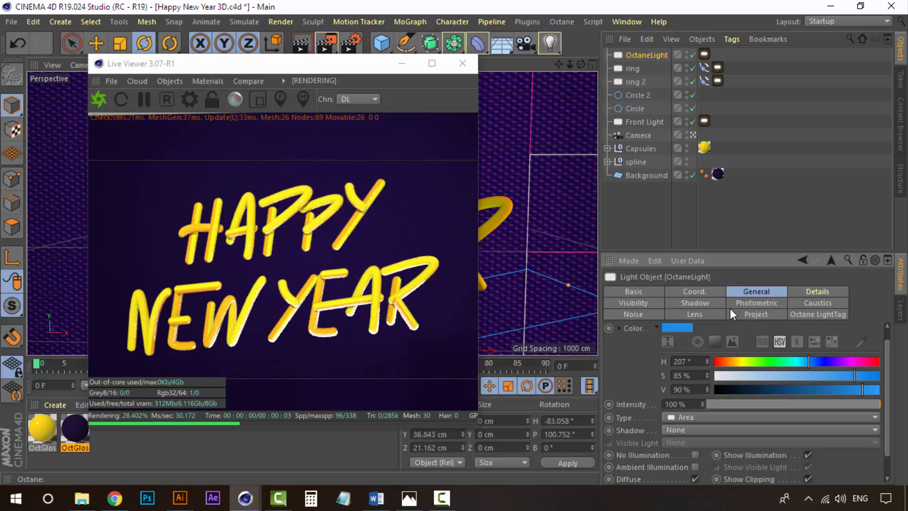
Set the light tag's temperature to about 6515.
click(832, 315)
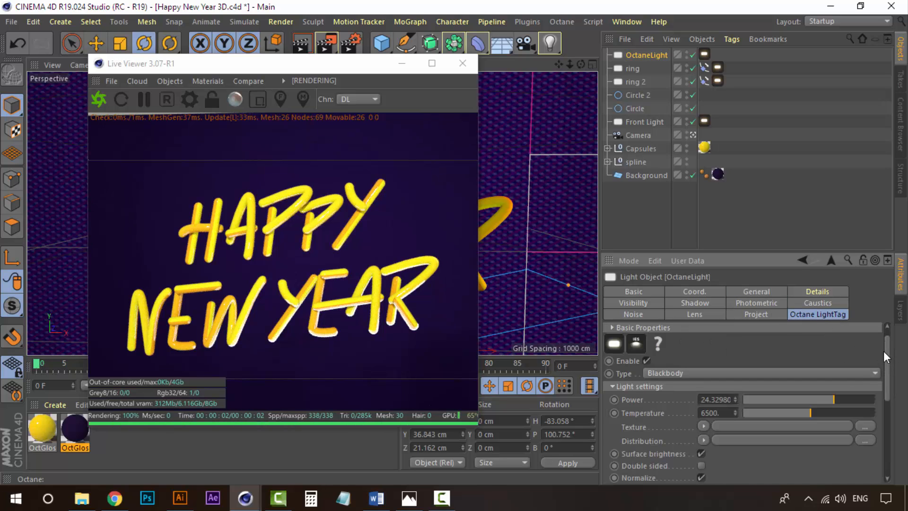
scroll(889, 355, up, 1)
scroll(890, 356, down, 1)
click(817, 388)
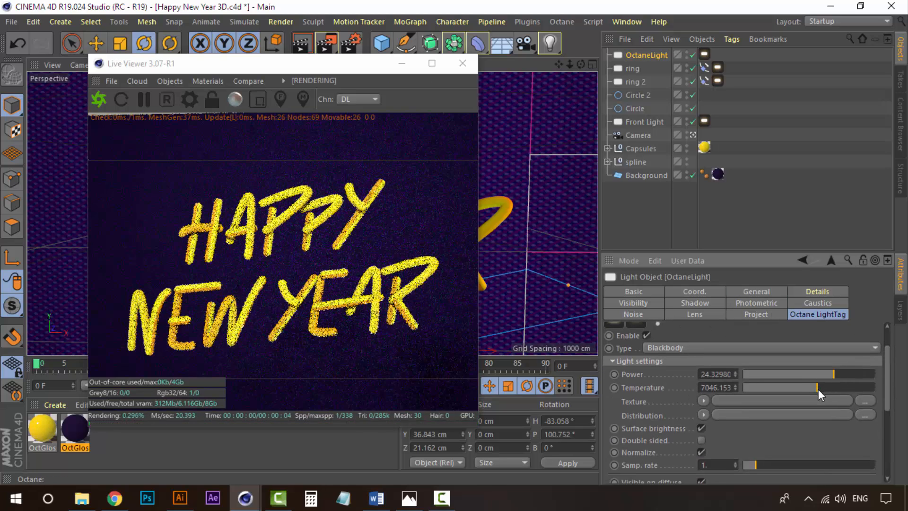
drag(824, 389, 843, 386)
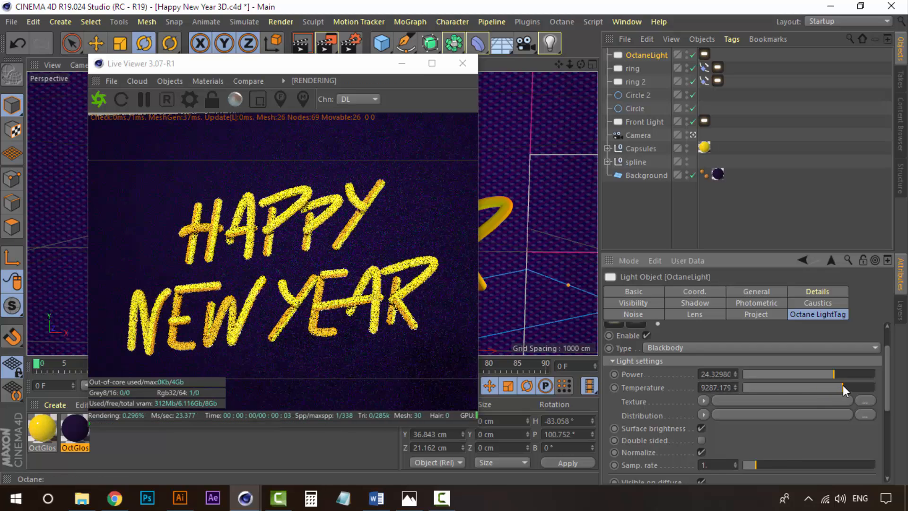
click(774, 386)
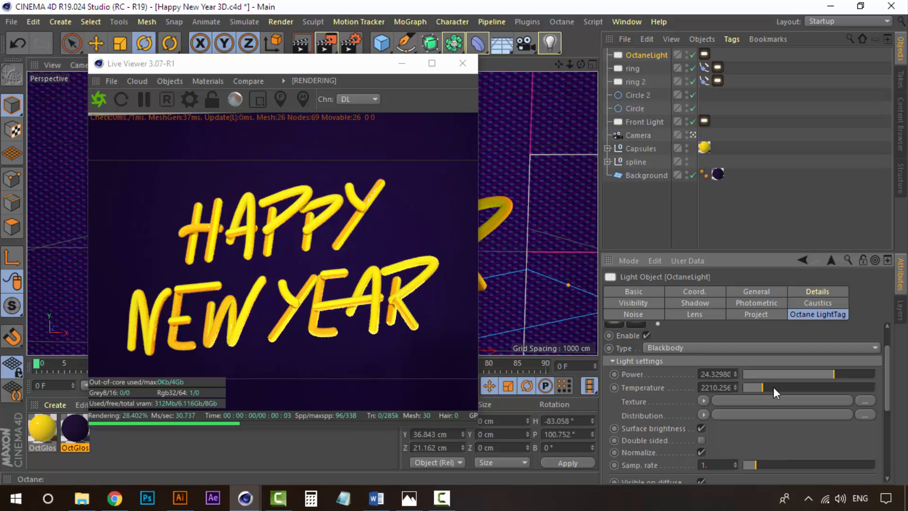
drag(795, 388, 812, 388)
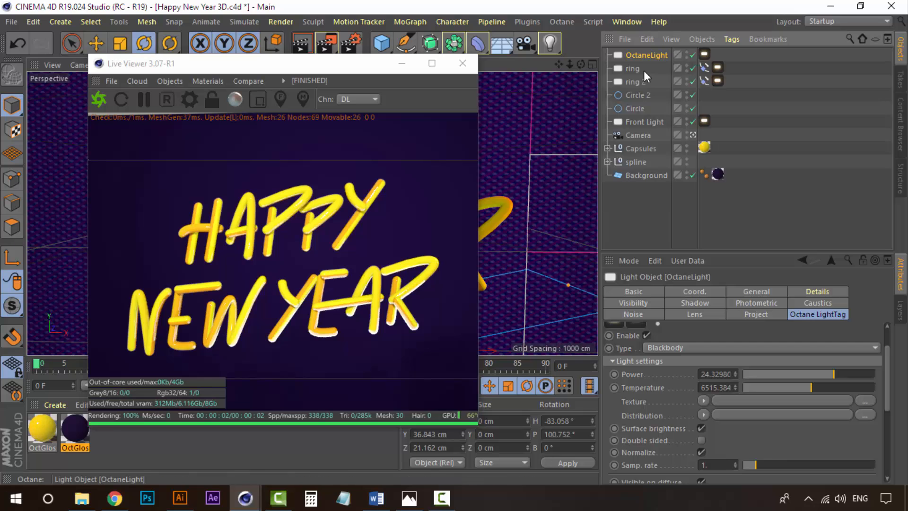
Duplicate the Octane light and move the copy up behind the text to about Y 229 cm.
key(ctrl+c)
key(ctrl+v)
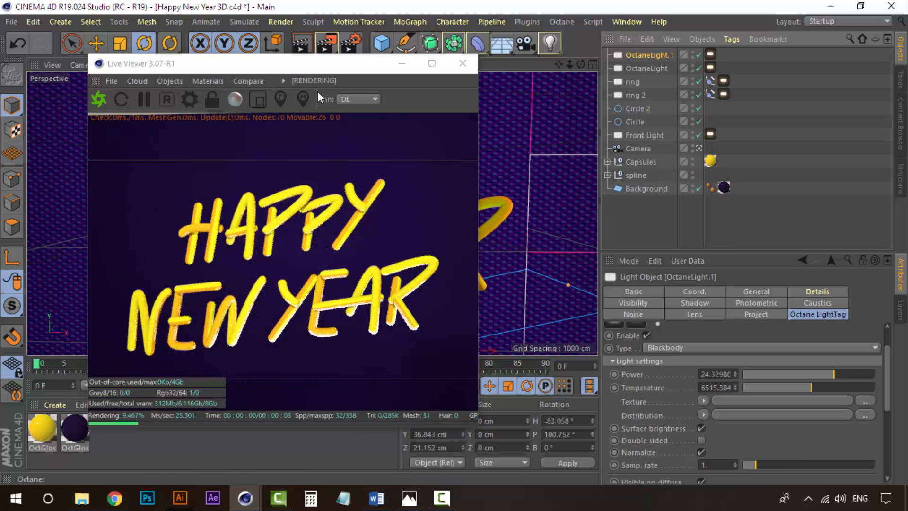
drag(305, 72, 666, 150)
key(e)
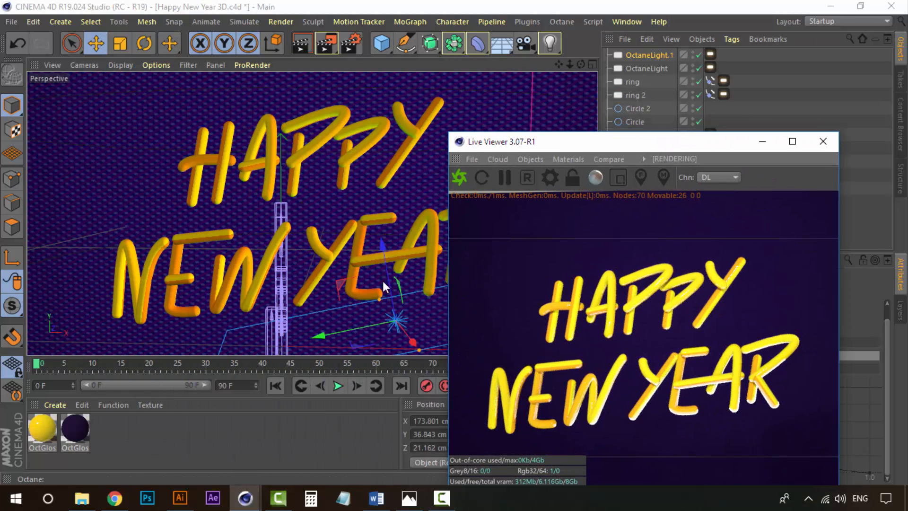
drag(384, 252, 352, 134)
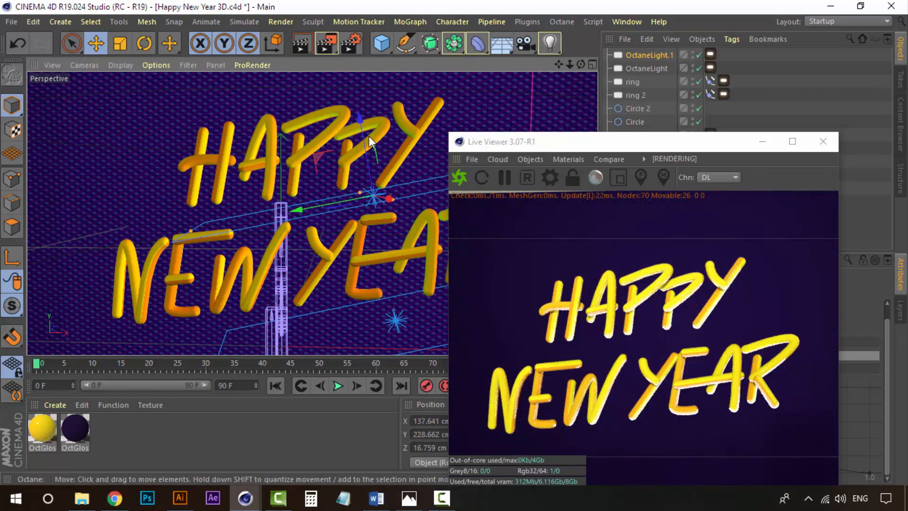
Fine-tune the copied light's position and tilt its pitch to about 97°.
drag(629, 139, 585, 131)
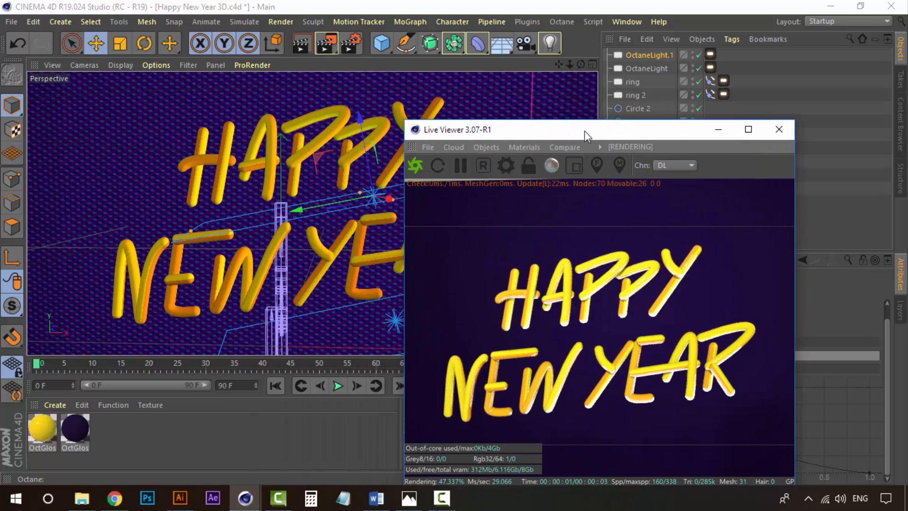
key(r)
drag(325, 189, 326, 189)
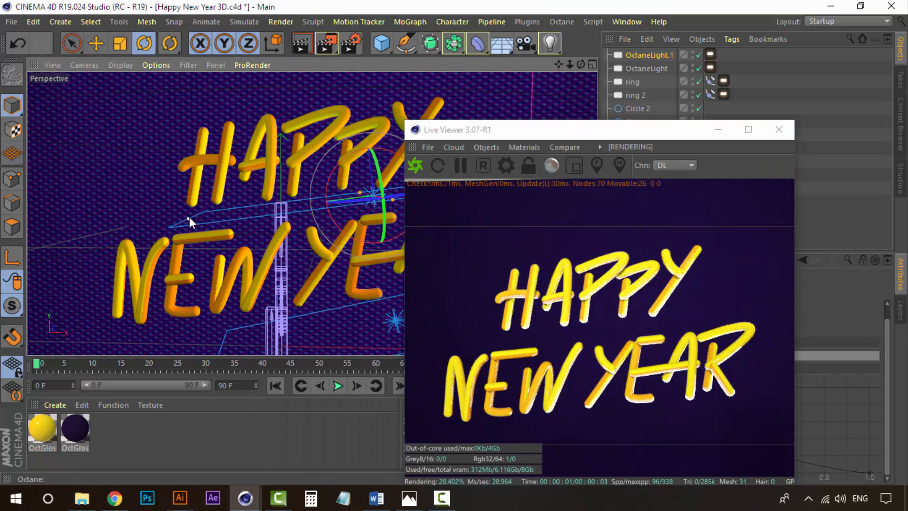
key(e)
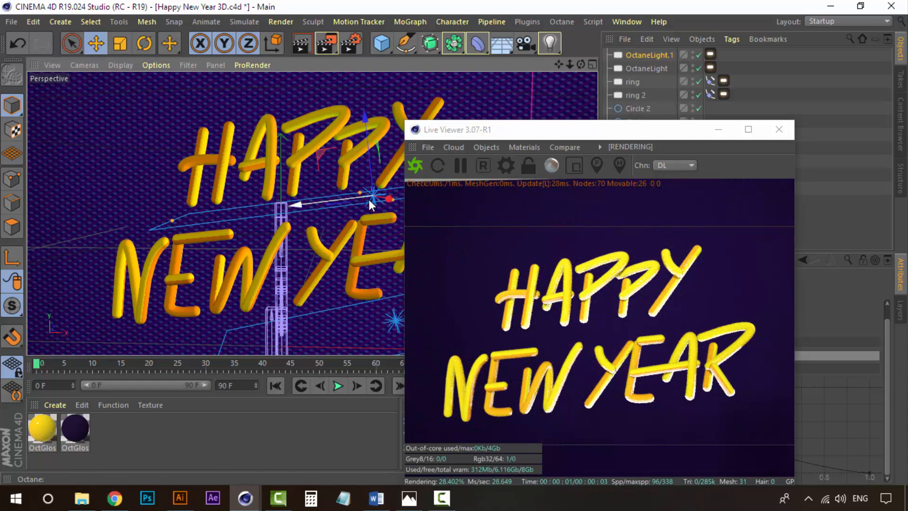
drag(389, 200, 397, 208)
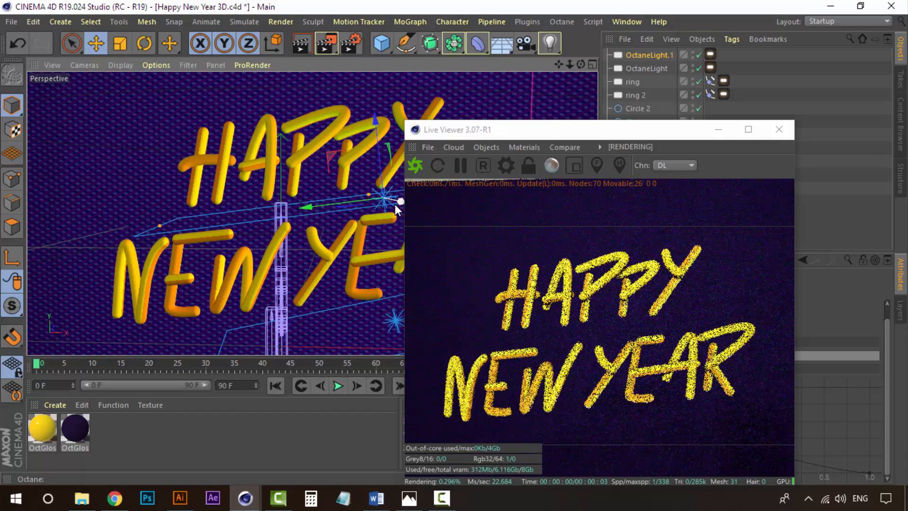
mouse_move(397, 207)
mouse_down()
mouse_move(388, 201)
mouse_move(411, 212)
mouse_move(398, 204)
mouse_up()
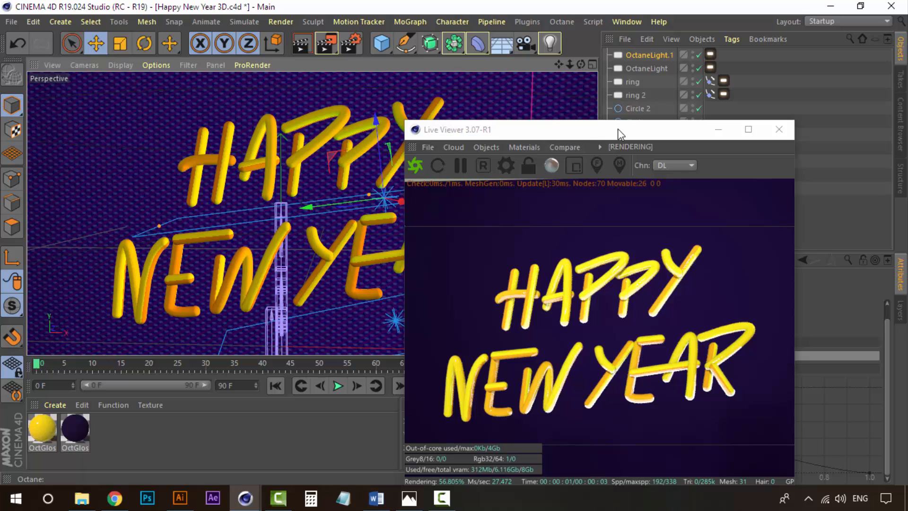
drag(619, 129, 349, 122)
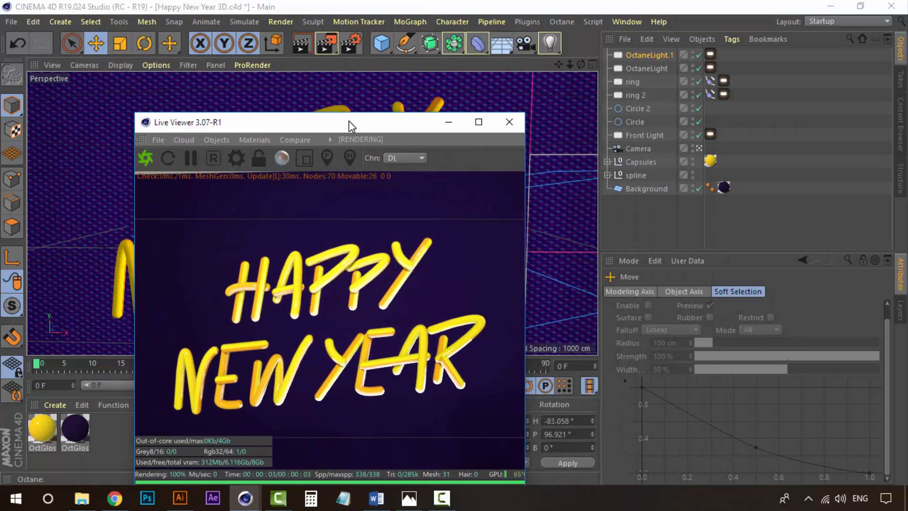
Enable Double sided on the copied light's Octane light tag.
click(645, 55)
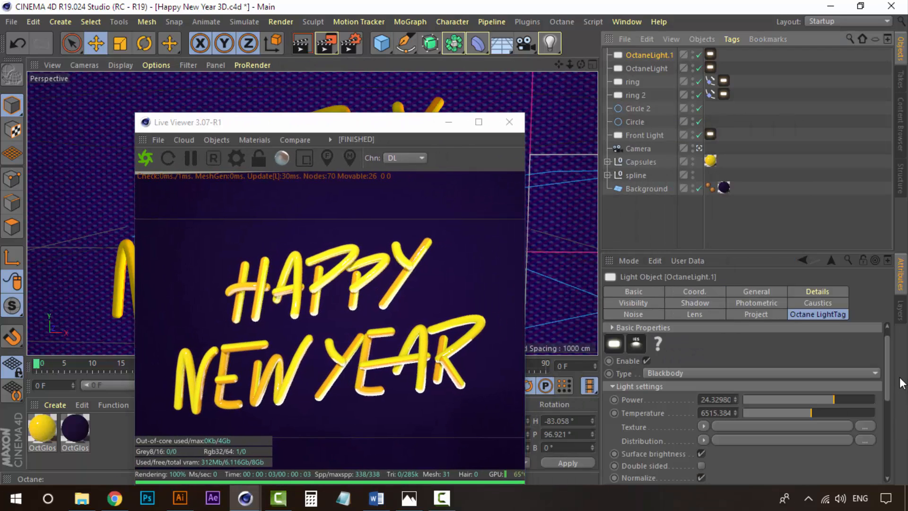
scroll(889, 417, down, 3)
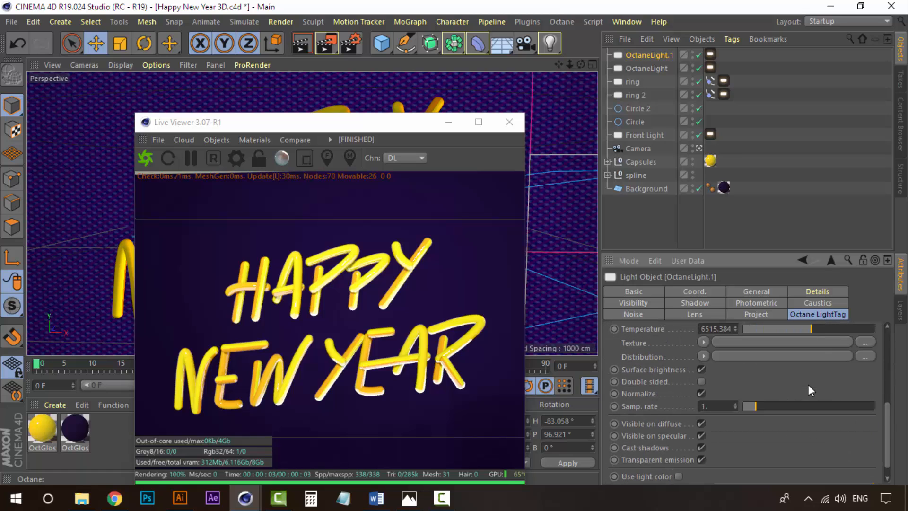
click(701, 381)
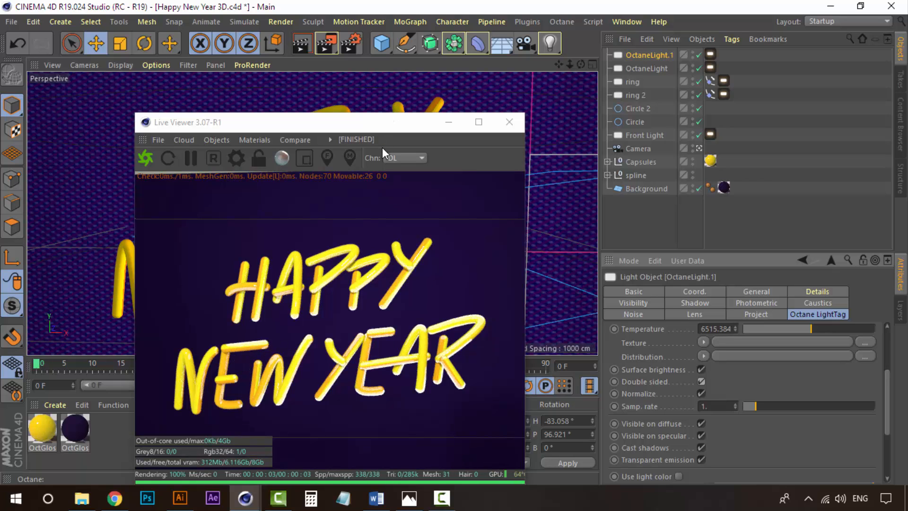
Reposition the Live Viewer and scrub the timeline to preview the lit text animation.
click(371, 126)
drag(371, 127, 609, 89)
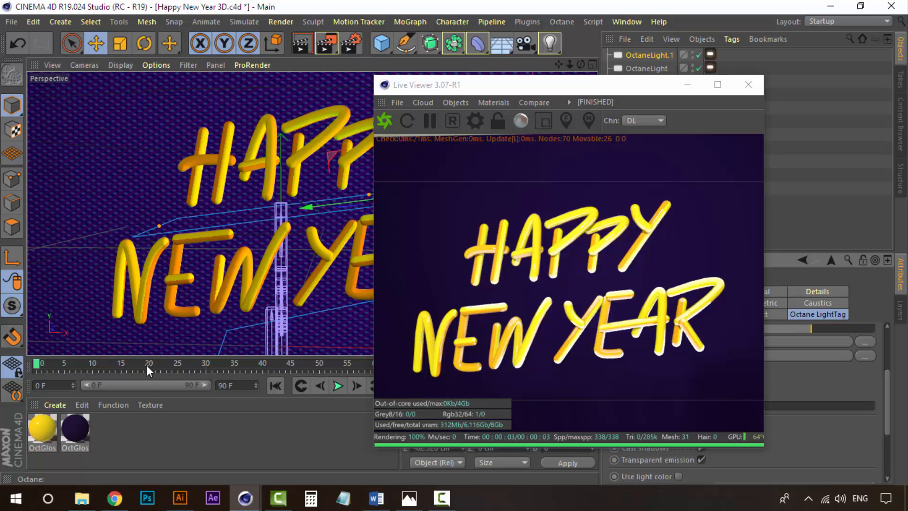
drag(147, 365, 182, 365)
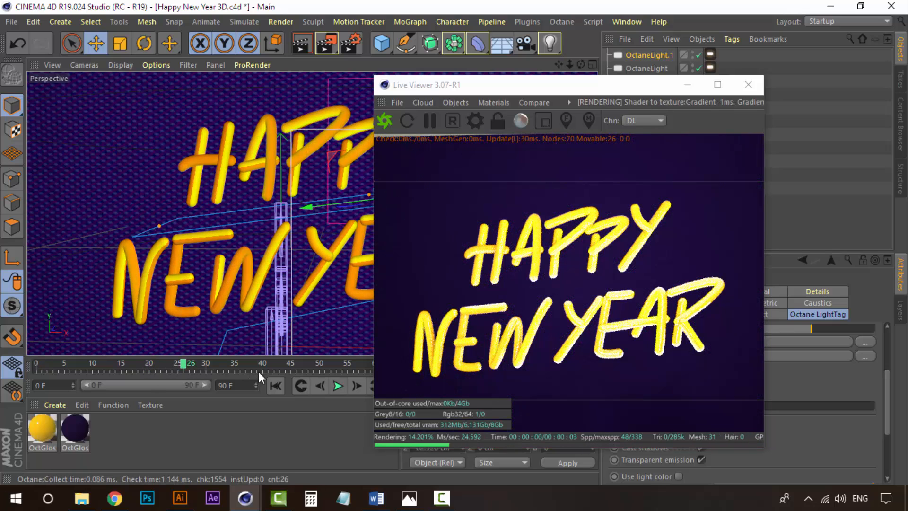
drag(58, 362, 33, 361)
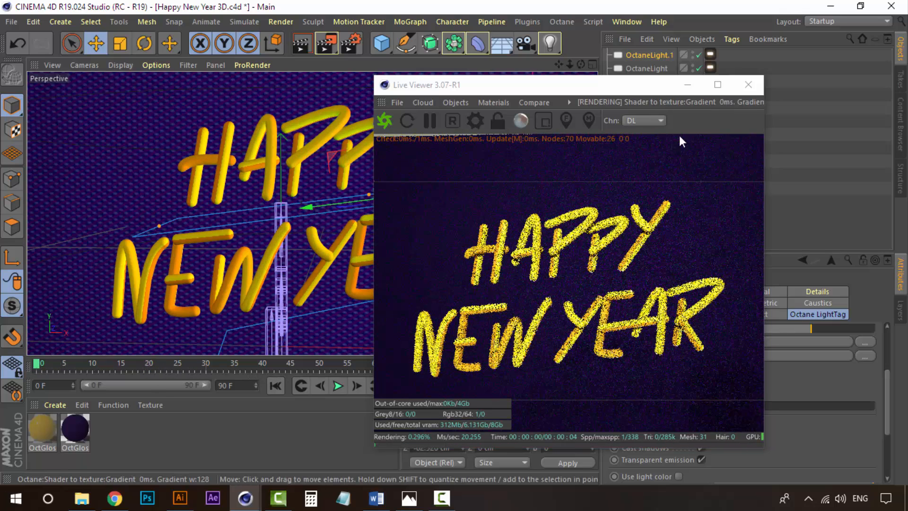
click(596, 88)
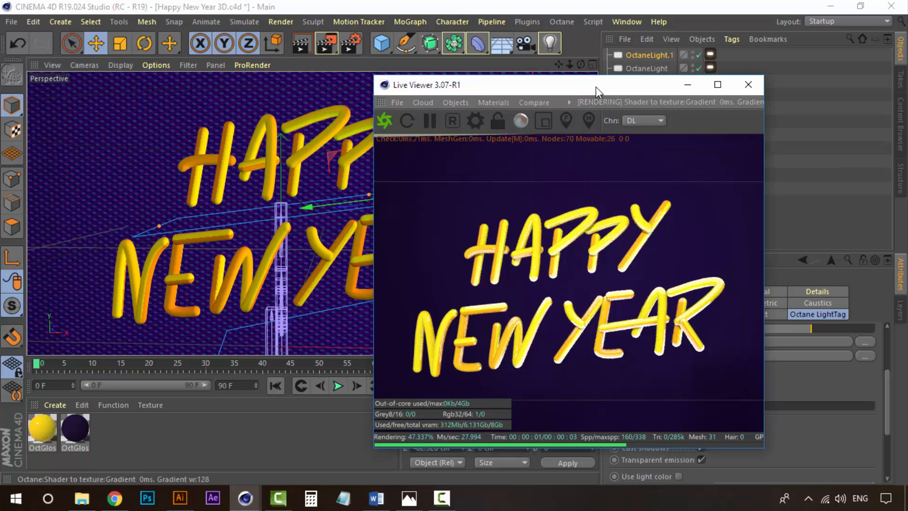
drag(596, 87, 512, 86)
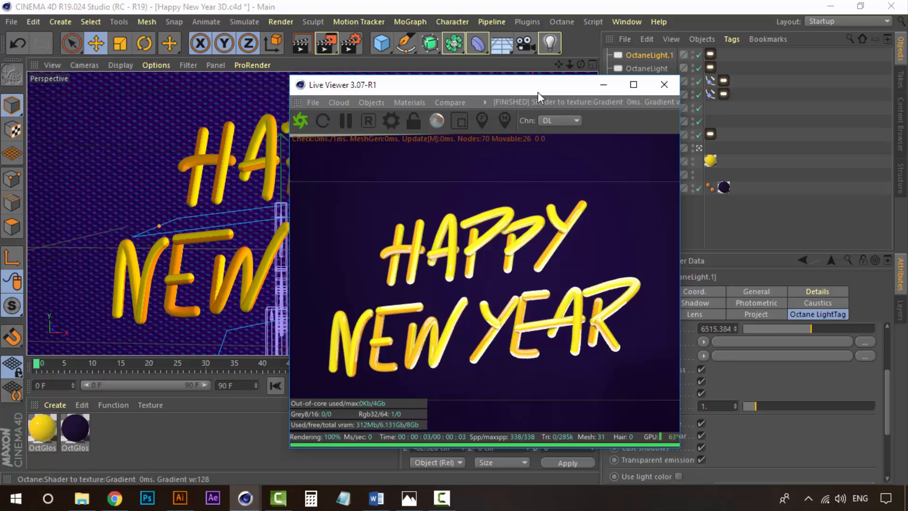
drag(538, 92, 628, 87)
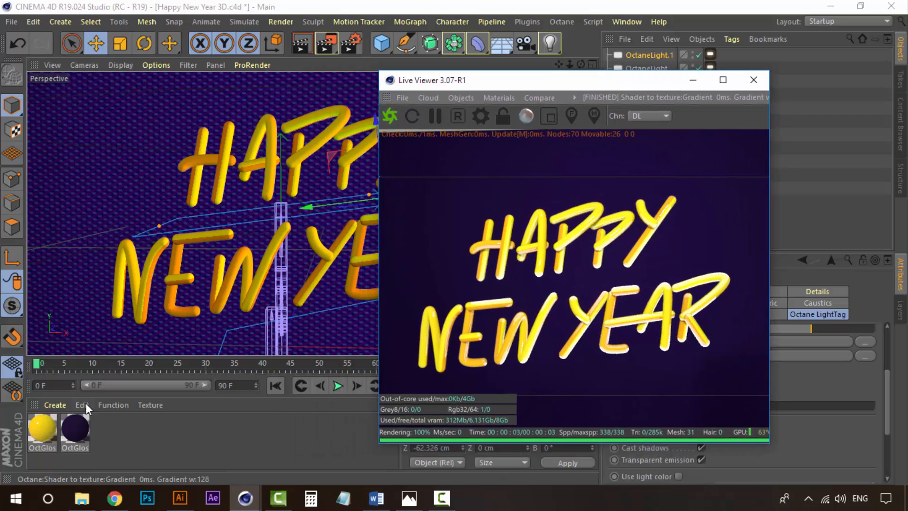